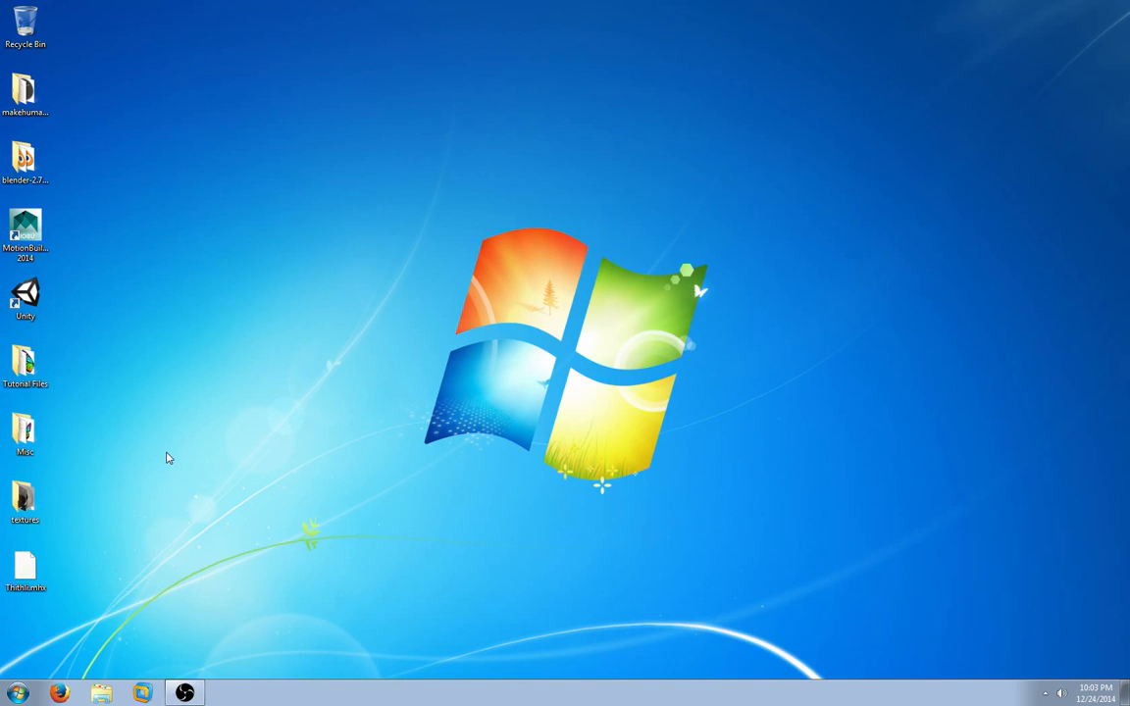
- Open a command prompt and change to the blendertools folder inside makehuman-stable-20141223-win32 on the Desktop
{"action": "key", "text": "super+r"}
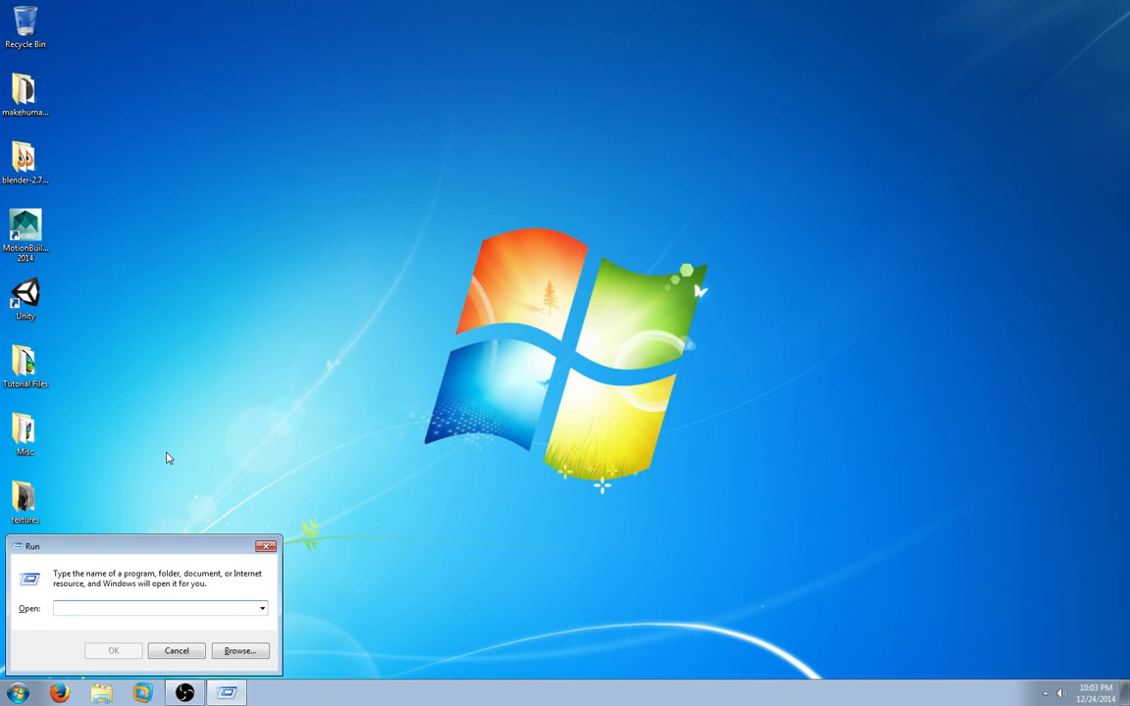
{"action": "type", "text": "cmd"}
{"action": "key", "text": "Return"}
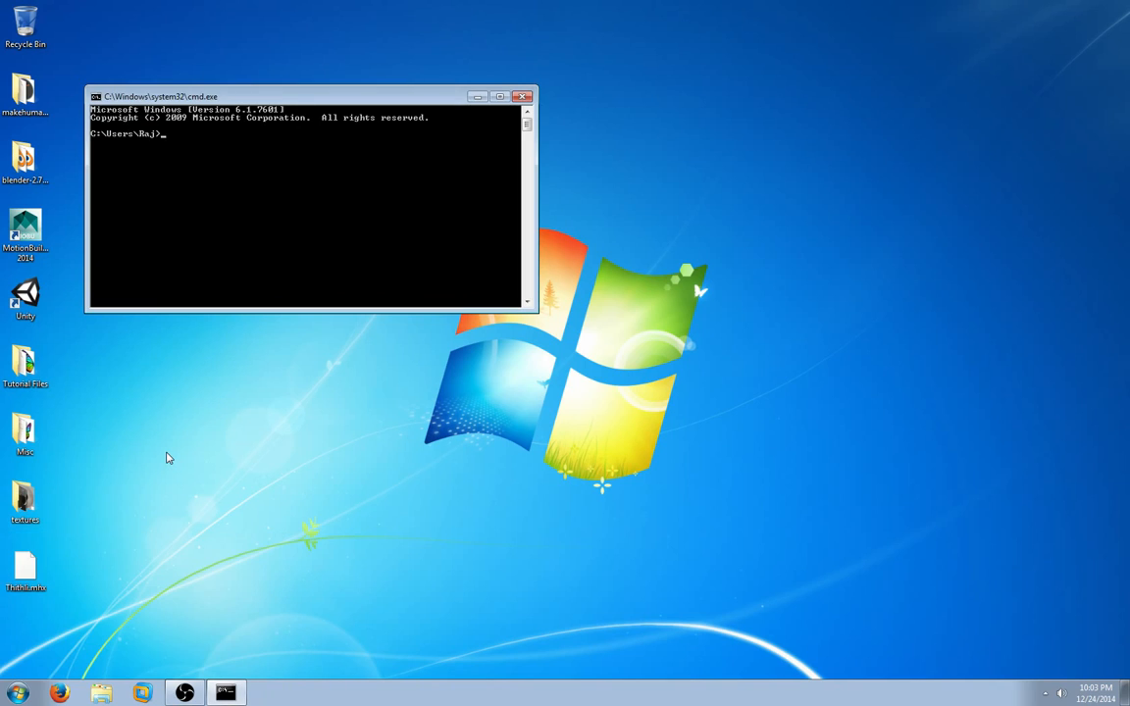
{"action": "type", "text": "cd Desktop"}
{"action": "key", "text": "Return"}
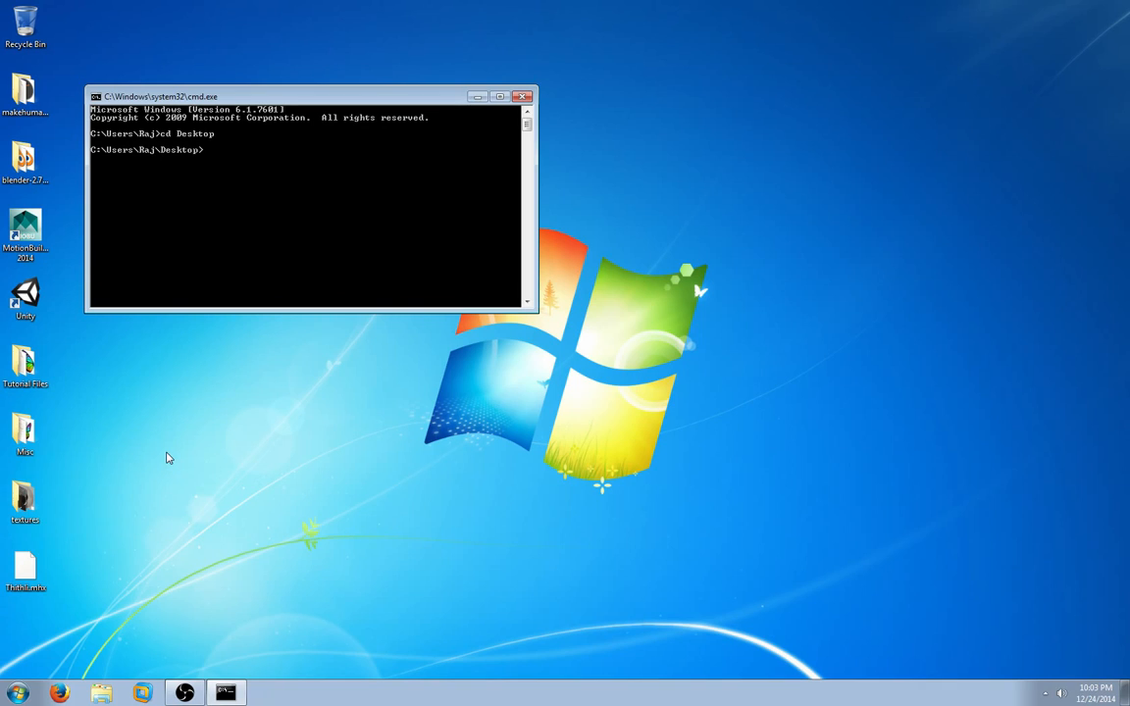
{"action": "type", "text": "cd mak"}
{"action": "key", "text": "Tab"}
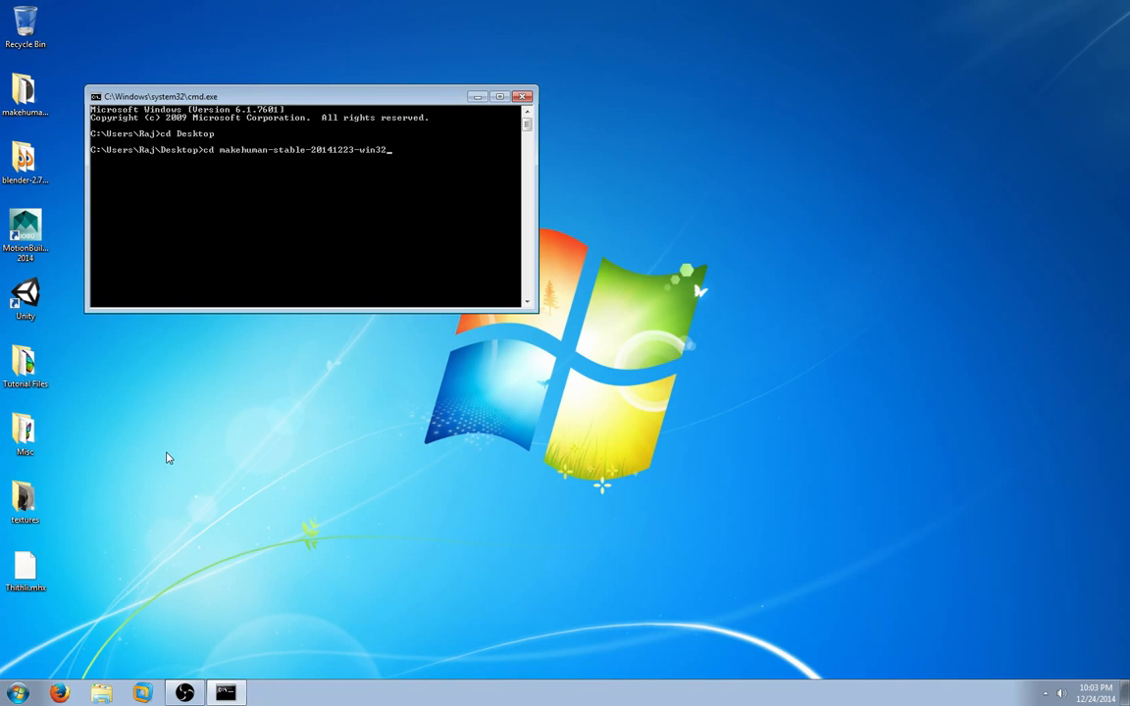
{"action": "key", "text": "Return"}
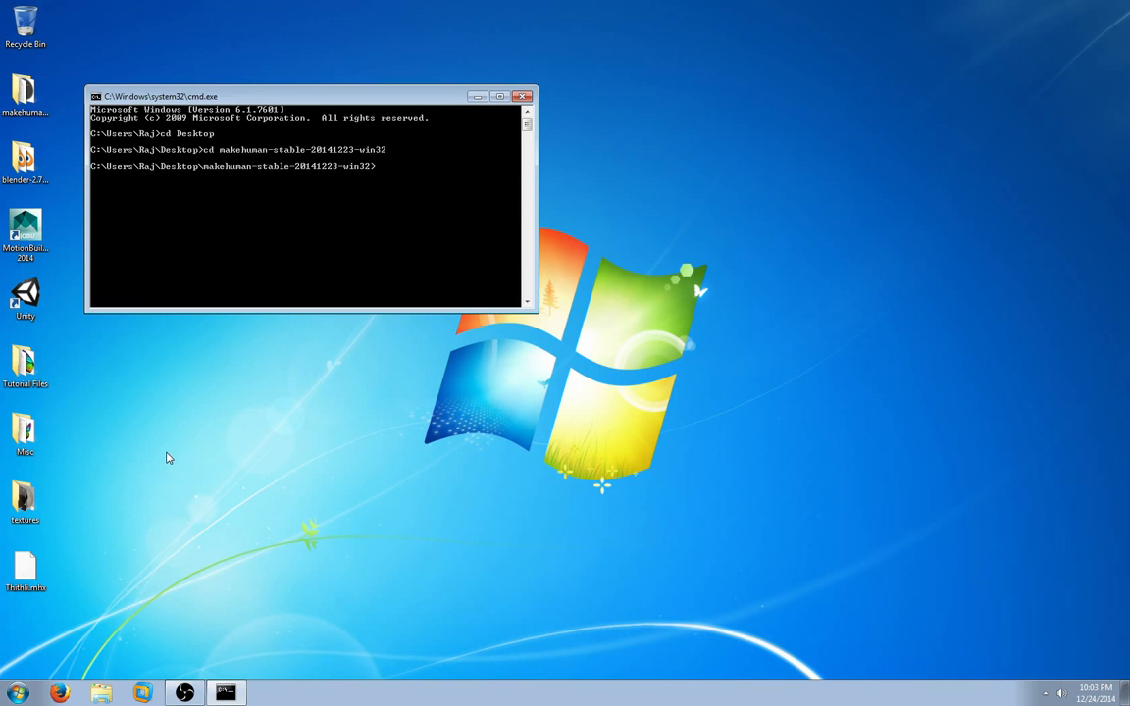
{"action": "type", "text": "cd blendertools"}
{"action": "key", "text": "Return"}
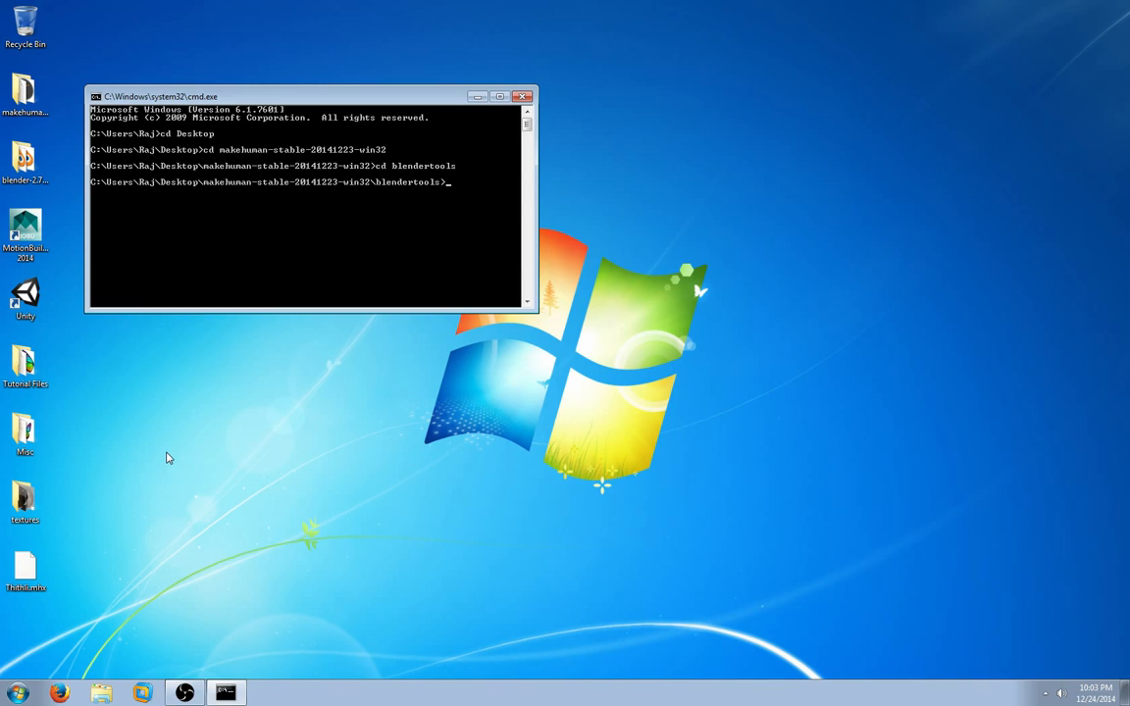
- List the folder's contents and run copy2blender.bat with the Desktop's blender-2.72b-windows64\2.72\scripts\addons folder as its target, closing the command prompt when done
{"action": "type", "text": "dir"}
{"action": "key", "text": "Return"}
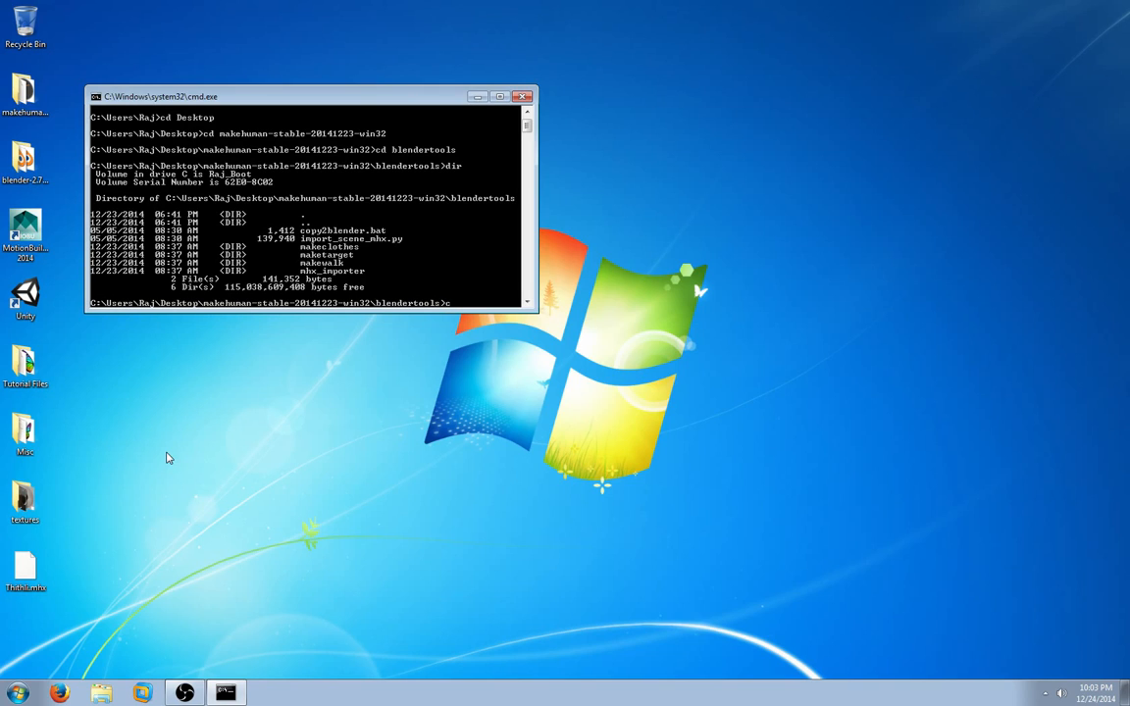
{"action": "type", "text": "copy2blender.bat"}
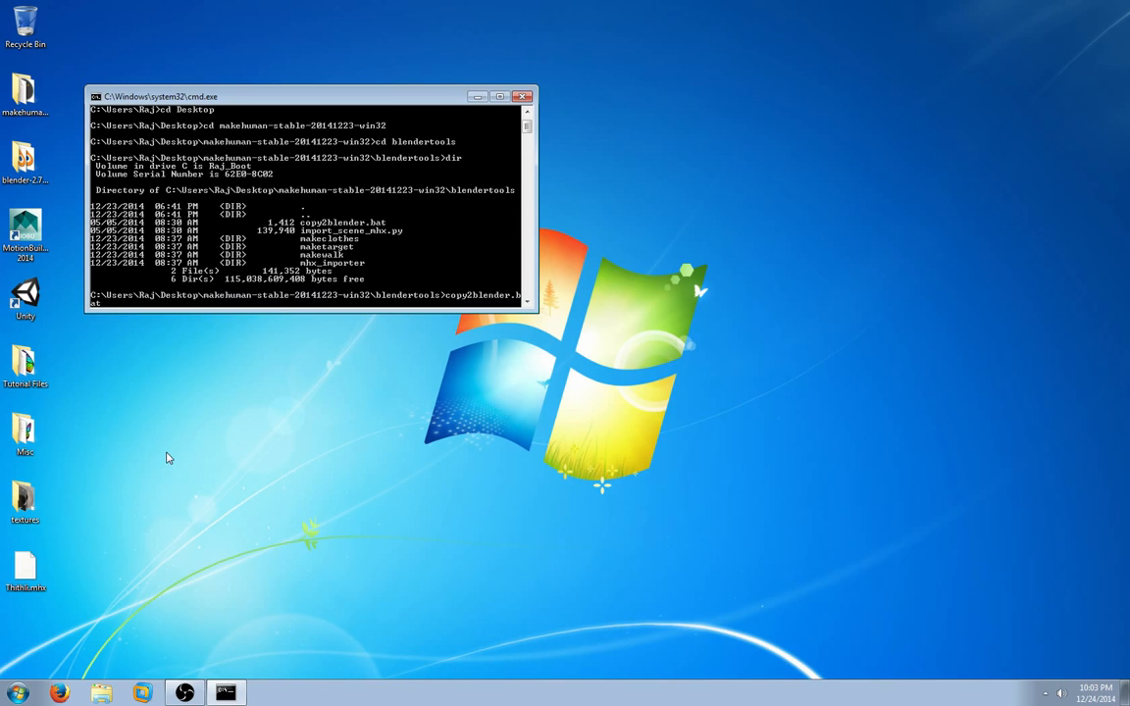
{"action": "type", "text": "c:\\Users\\Raj\\Desktop\\bl"}
{"action": "key", "text": "Tab"}
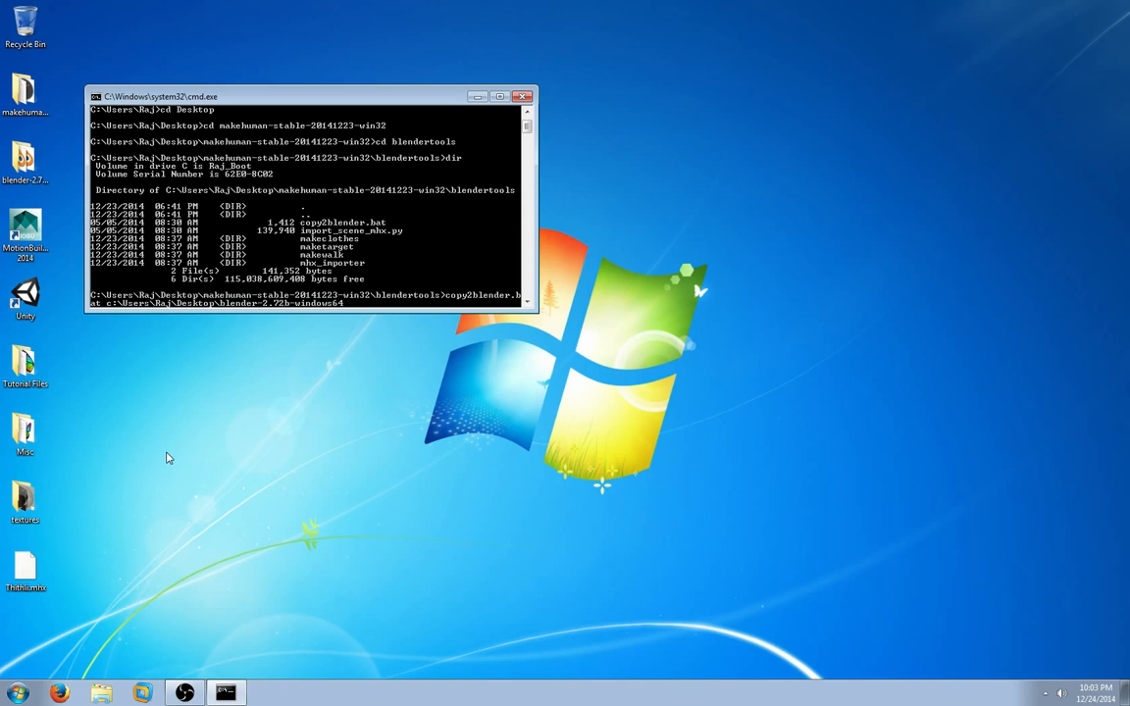
{"action": "type", "text": "\\2.72\\scripts\\addons"}
{"action": "key", "text": "Return"}
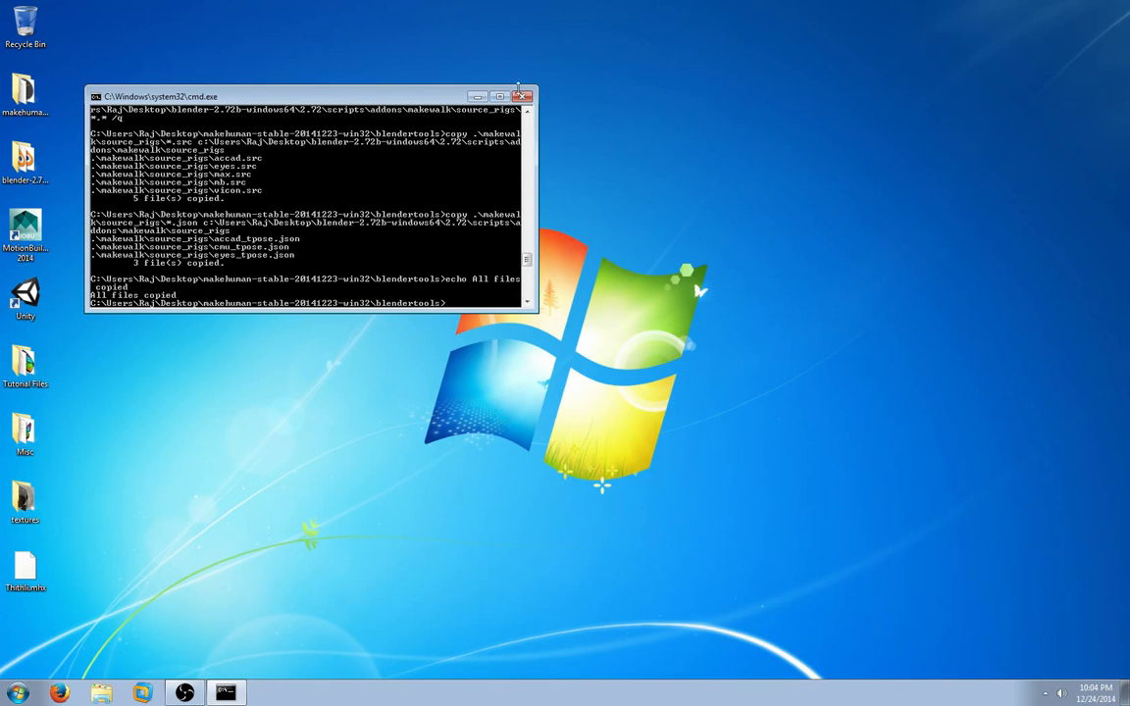
{"action": "left_click", "coordinate": [521, 95]}
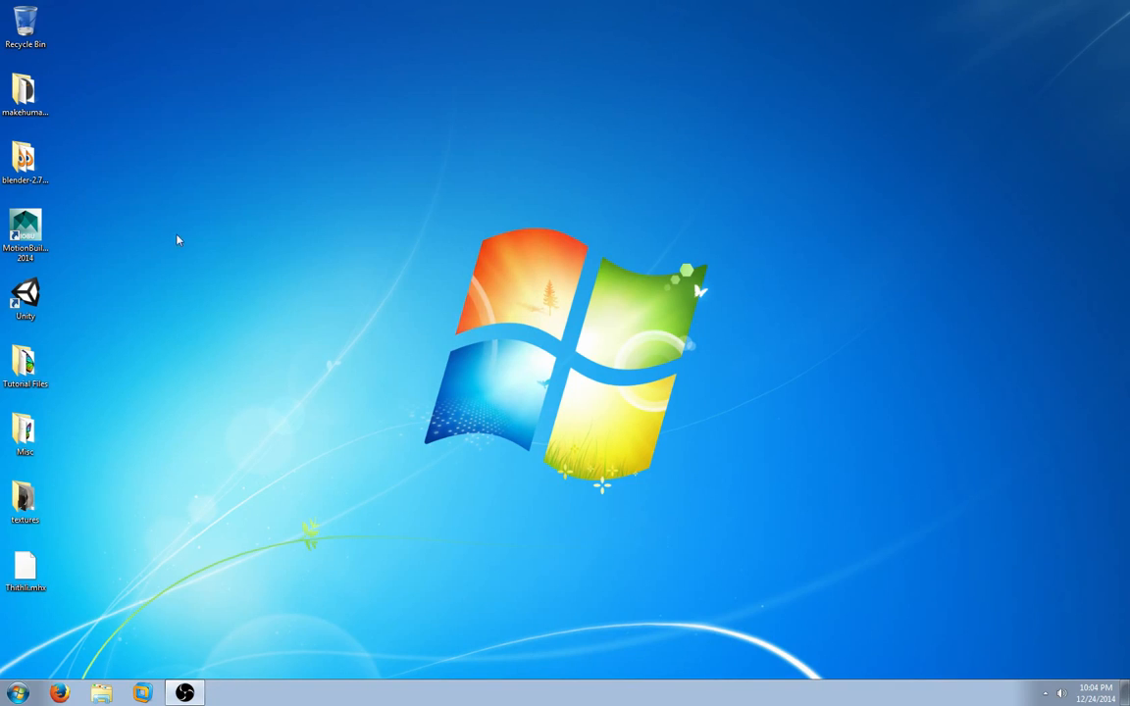
- Launch Blender with blender.exe from the Desktop's blender-2.72b-windows64 folder and dismiss the splash screen
{"action": "double_click", "coordinate": [8, 160]}
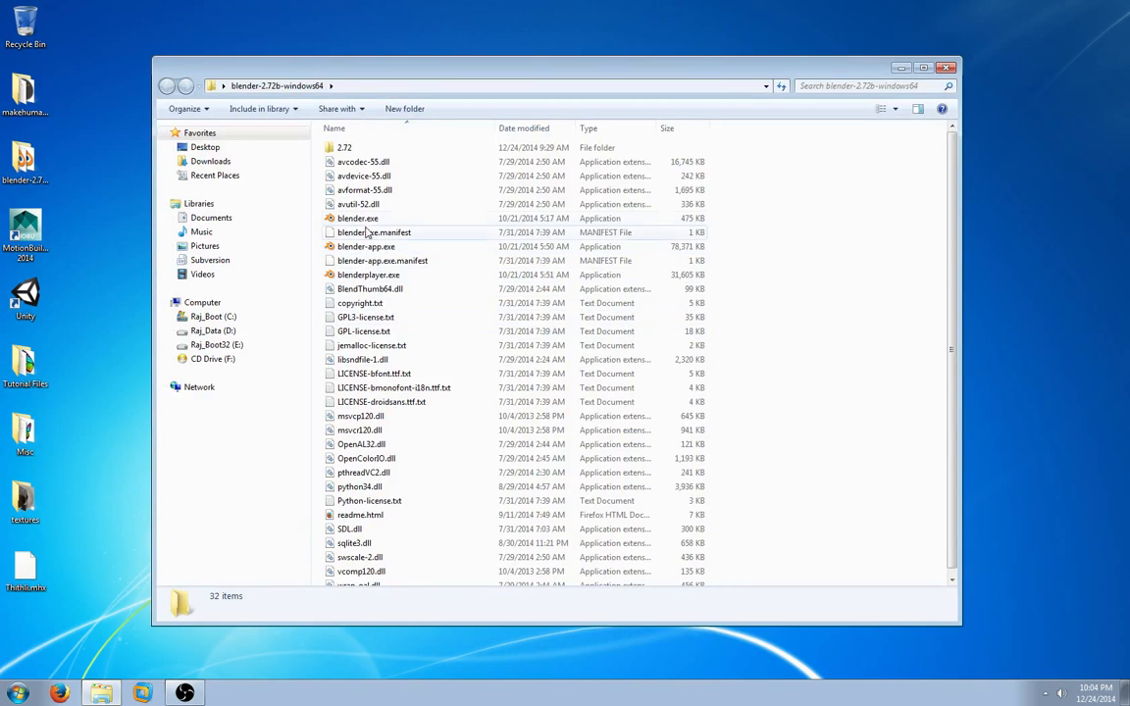
{"action": "double_click", "coordinate": [361, 220]}
{"action": "left_click", "coordinate": [542, 323]}
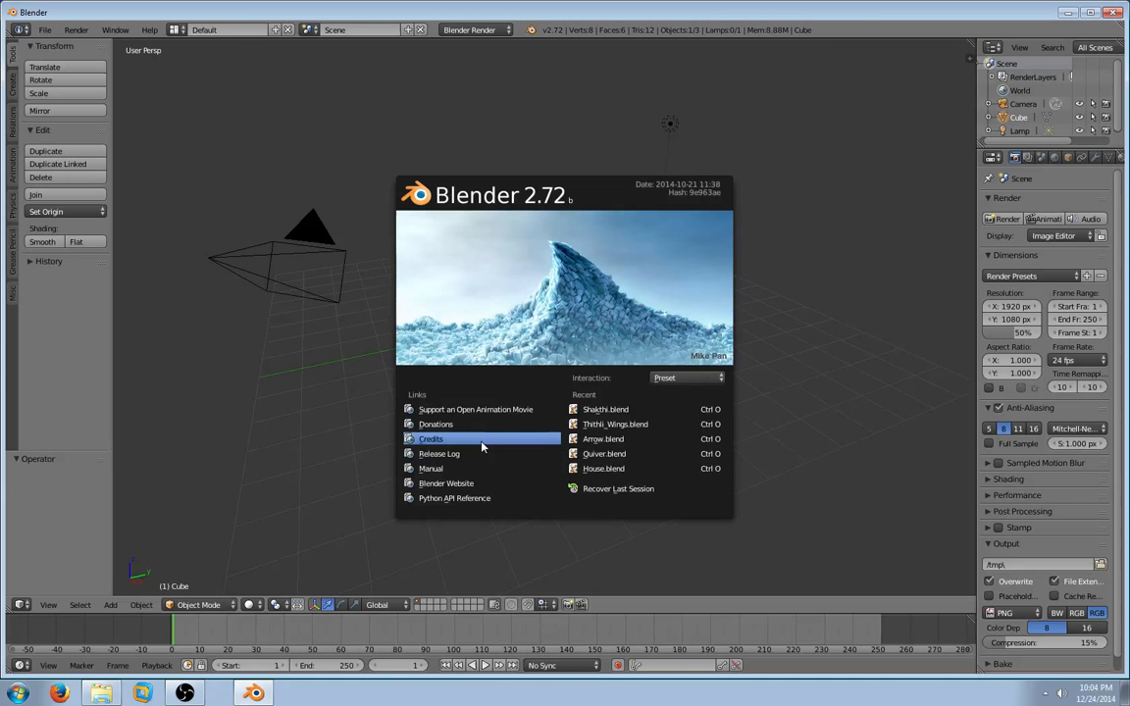
{"action": "left_click", "coordinate": [549, 341]}
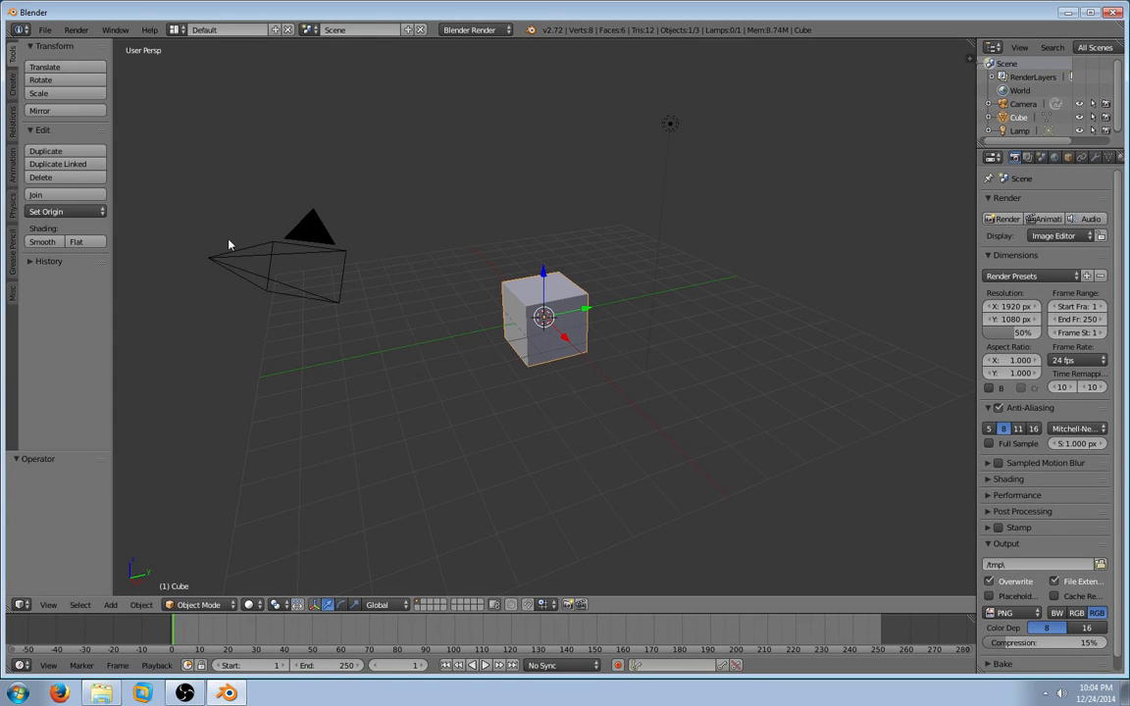
- Check which add-ons are enabled in the MakeHuman and 3D View categories of the user preferences
{"action": "left_click", "coordinate": [44, 31]}
{"action": "left_click", "coordinate": [74, 164]}
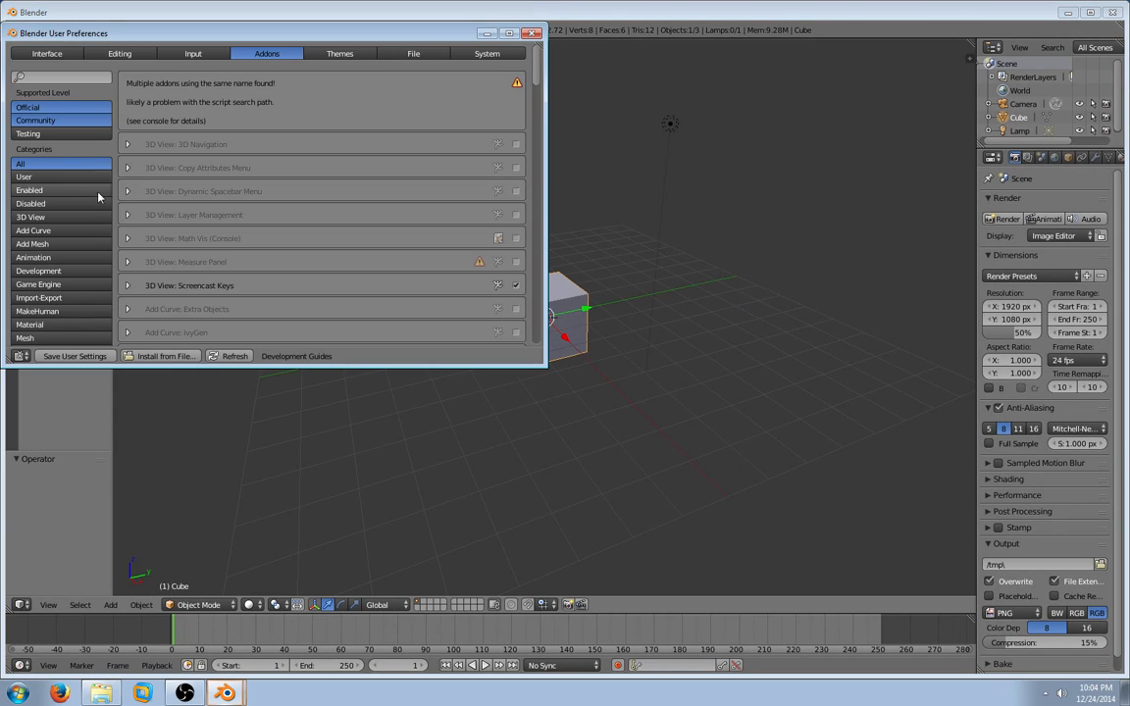
{"action": "left_click", "coordinate": [44, 311]}
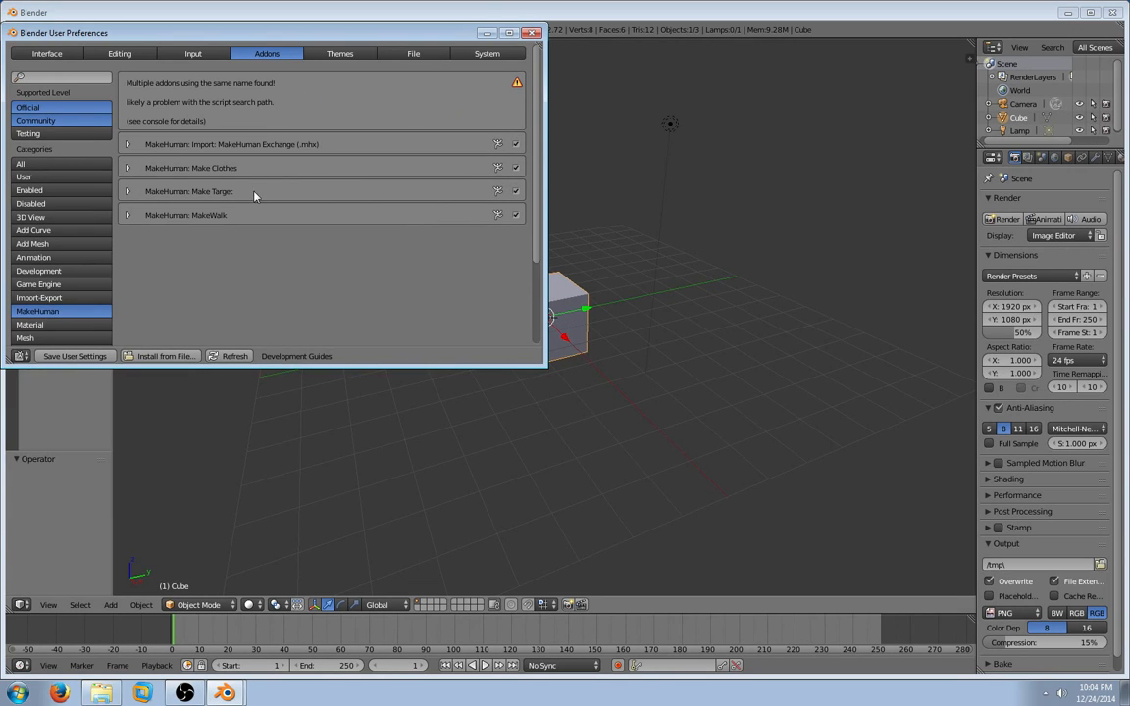
{"action": "left_click", "coordinate": [37, 216]}
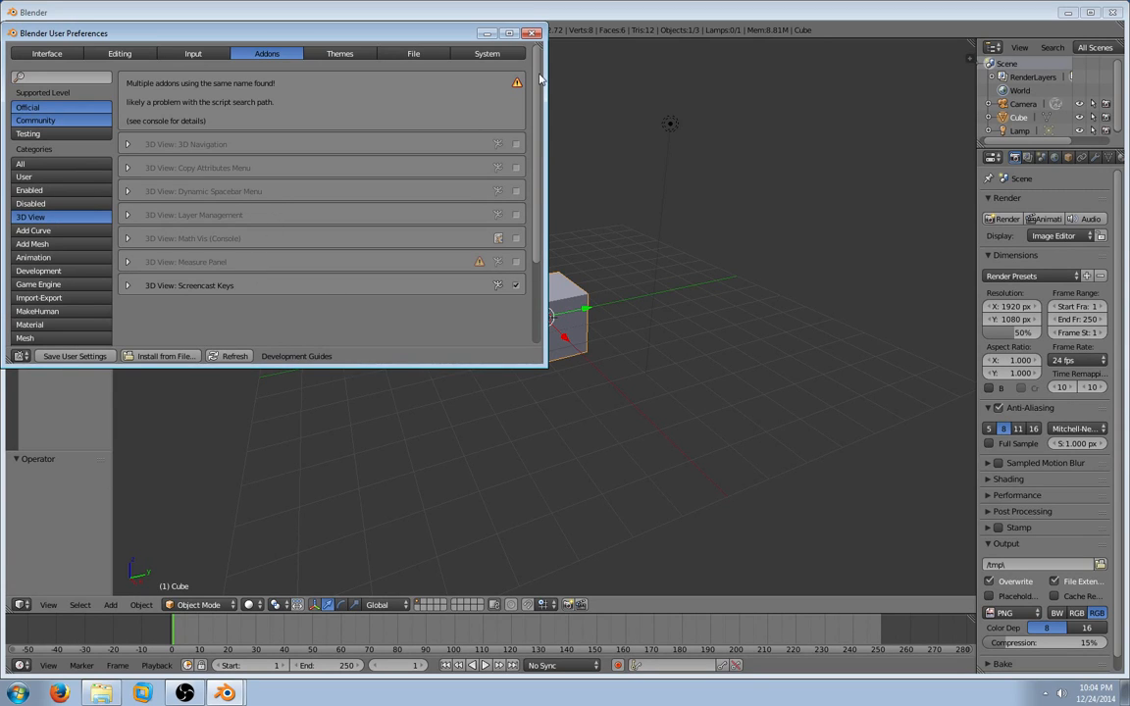
{"action": "left_click", "coordinate": [531, 34]}
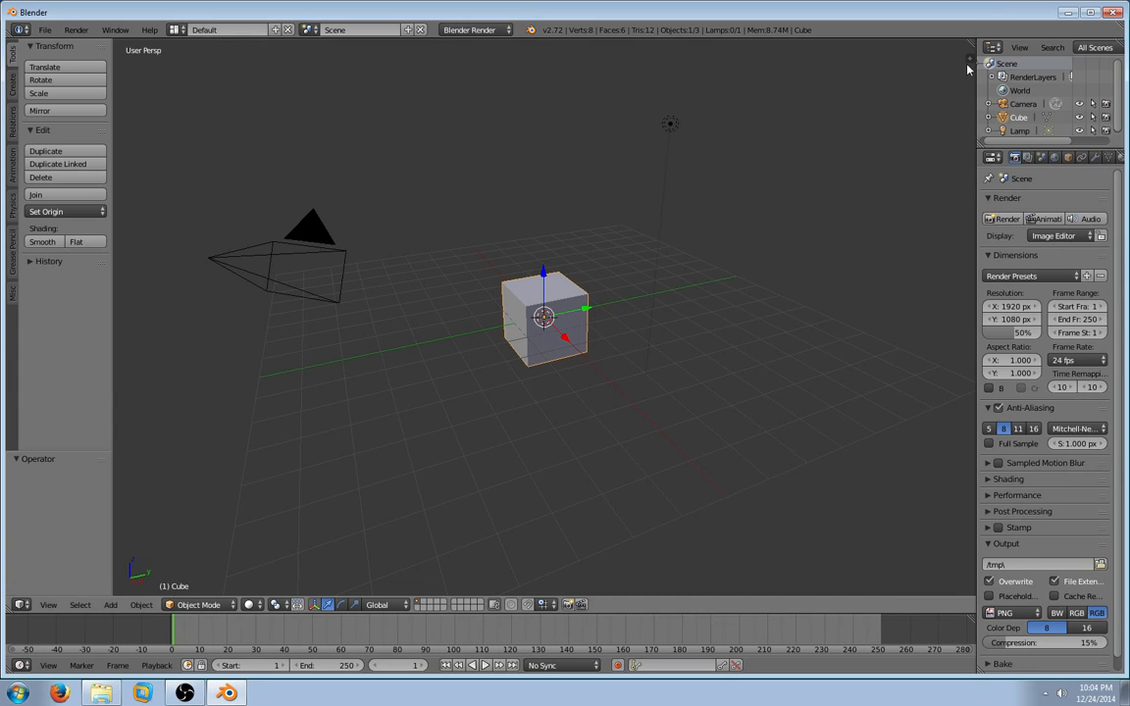
- Show the 3D view's properties region and start the Screencast Keys display
{"action": "key", "text": "n"}
{"action": "scroll", "coordinate": [941, 530], "scroll_direction": "down", "scroll_amount": 10}
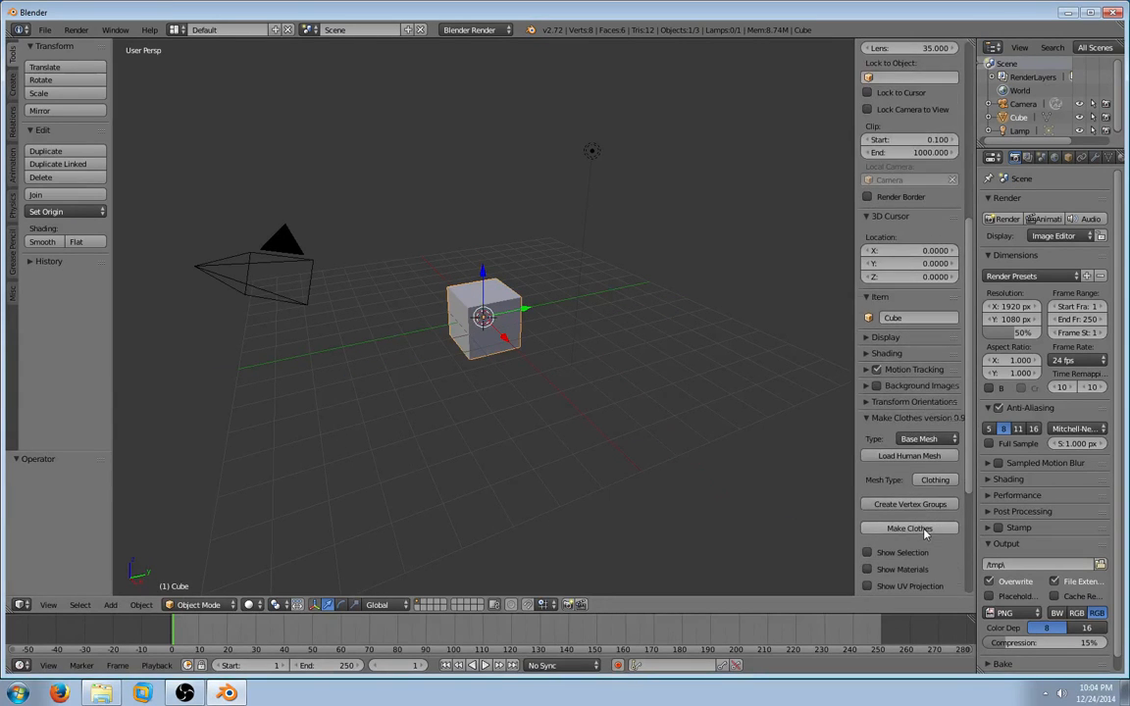
{"action": "scroll", "coordinate": [923, 532], "scroll_direction": "down", "scroll_amount": 5}
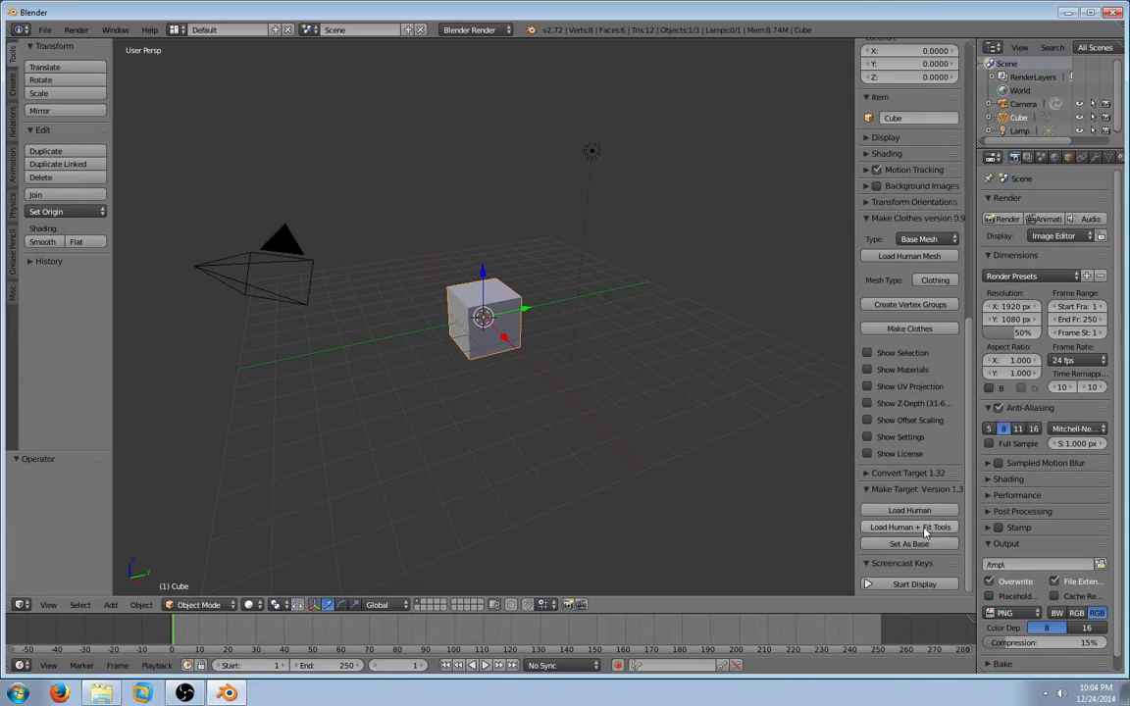
{"action": "left_click", "coordinate": [912, 584]}
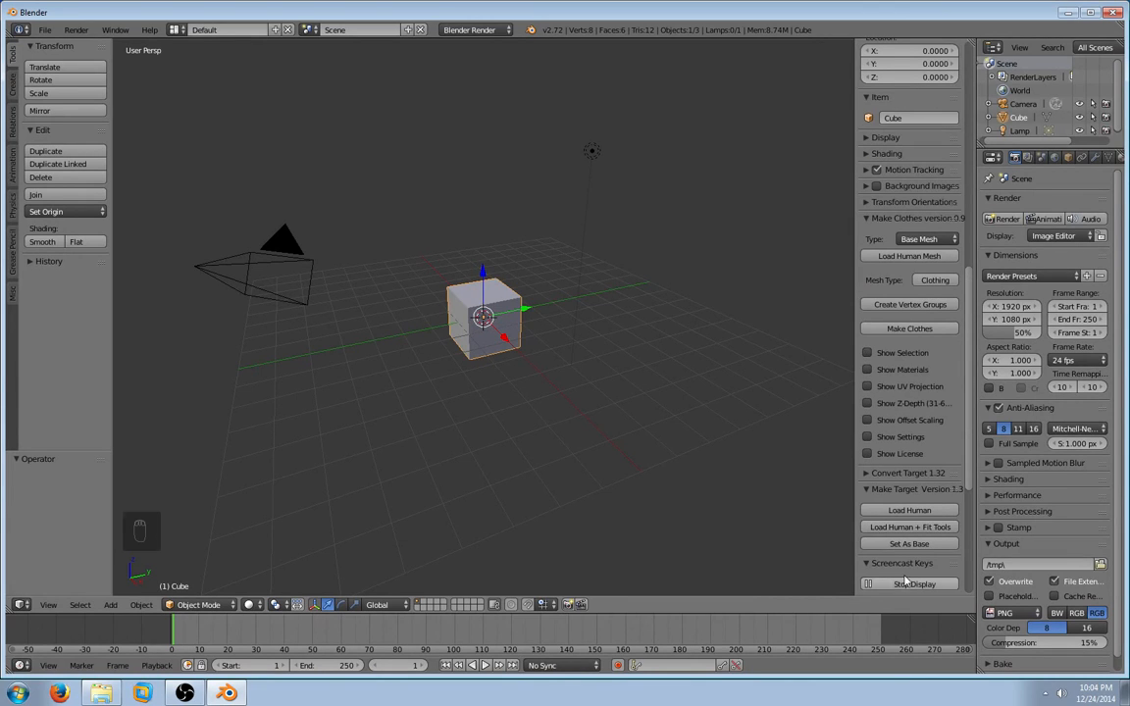
- Import the MakeHuman Exchange file Thithli.mhx from the Desktop with Override default settings enabled
{"action": "left_click", "coordinate": [45, 30]}
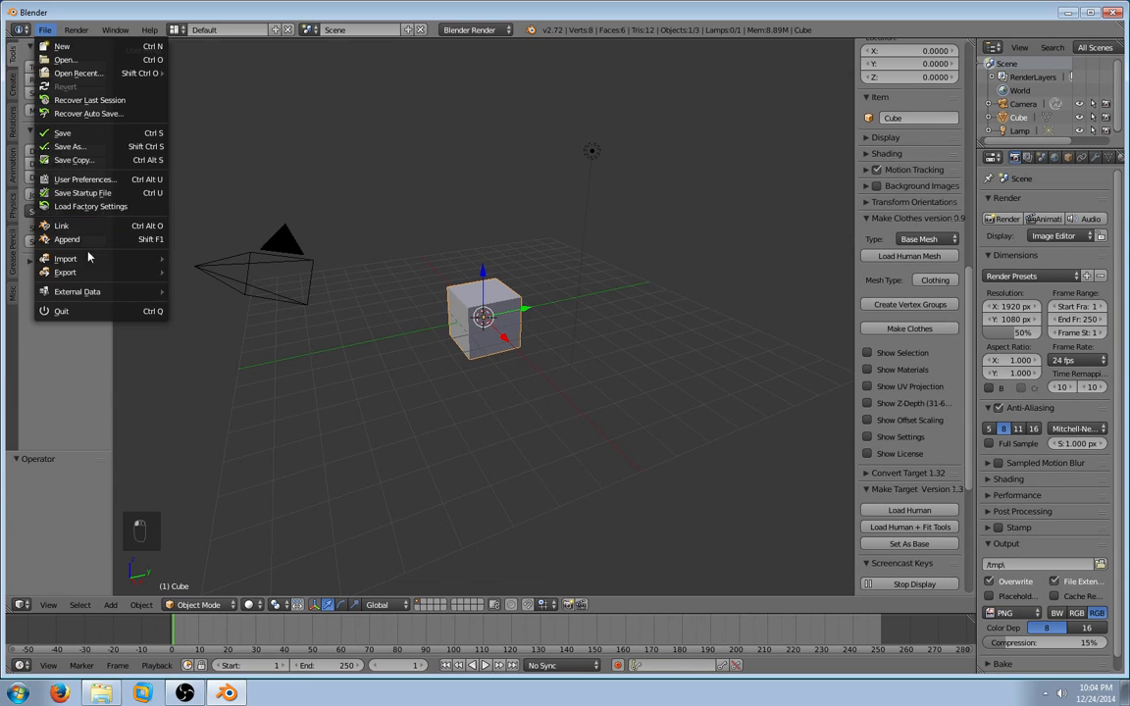
{"action": "mouse_move", "coordinate": [93, 258]}
{"action": "left_click", "coordinate": [225, 272]}
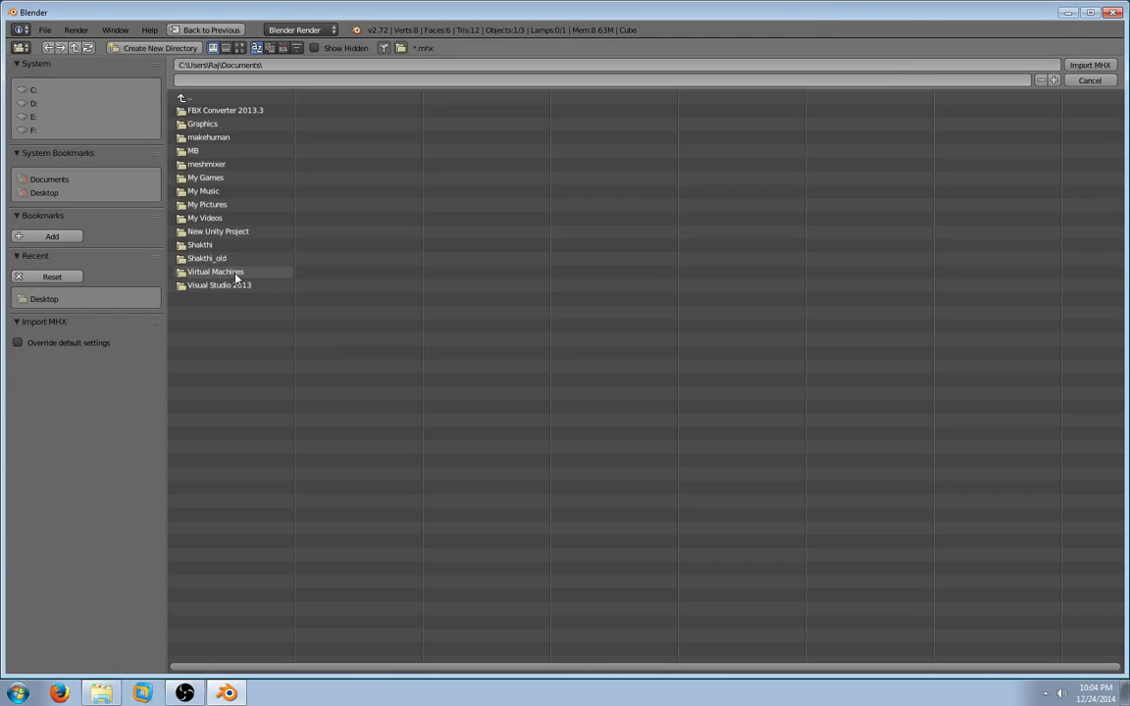
{"action": "left_click", "coordinate": [42, 192]}
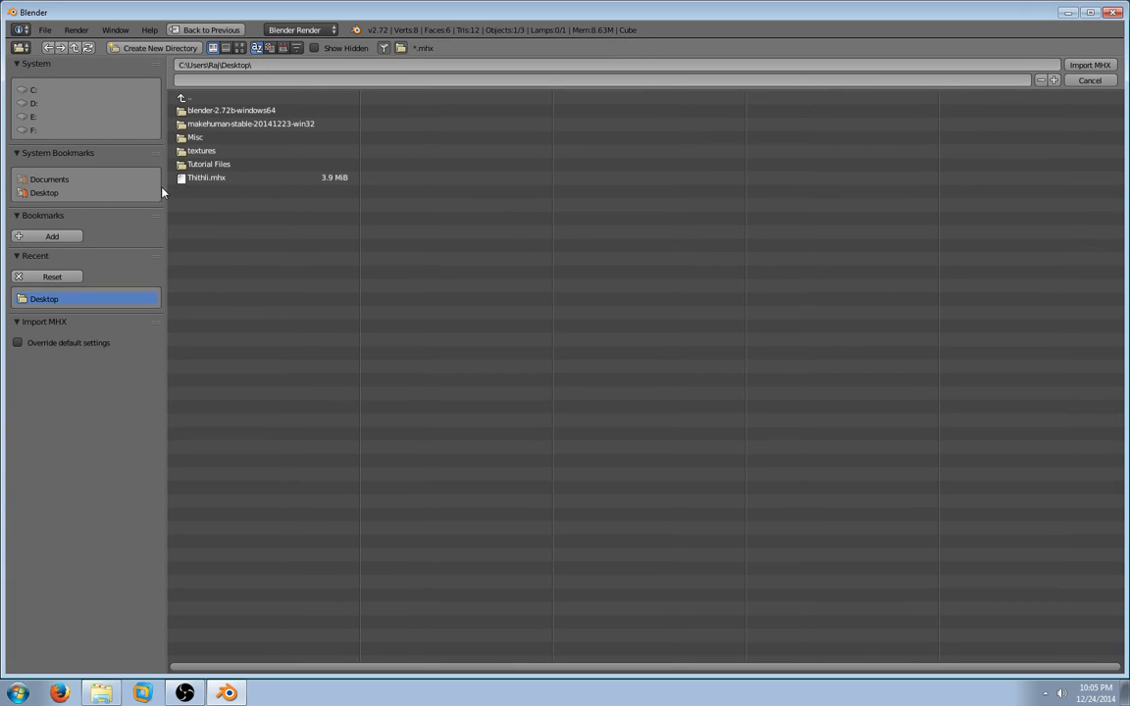
{"action": "left_click", "coordinate": [202, 180]}
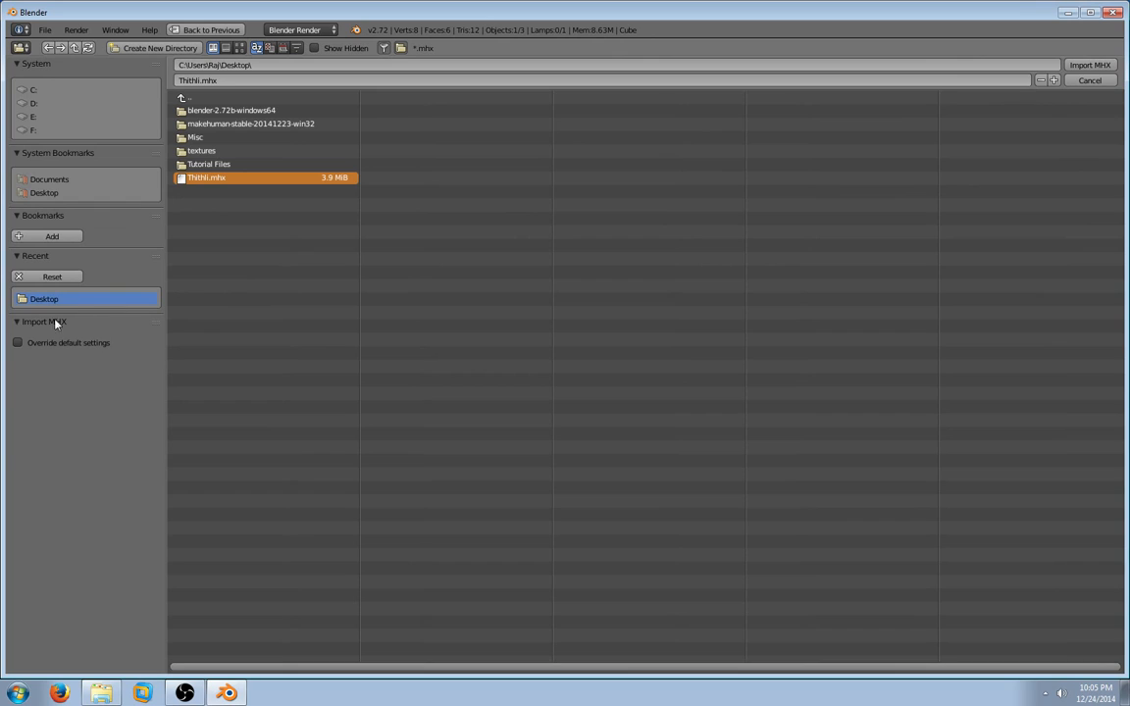
{"action": "left_click", "coordinate": [18, 343]}
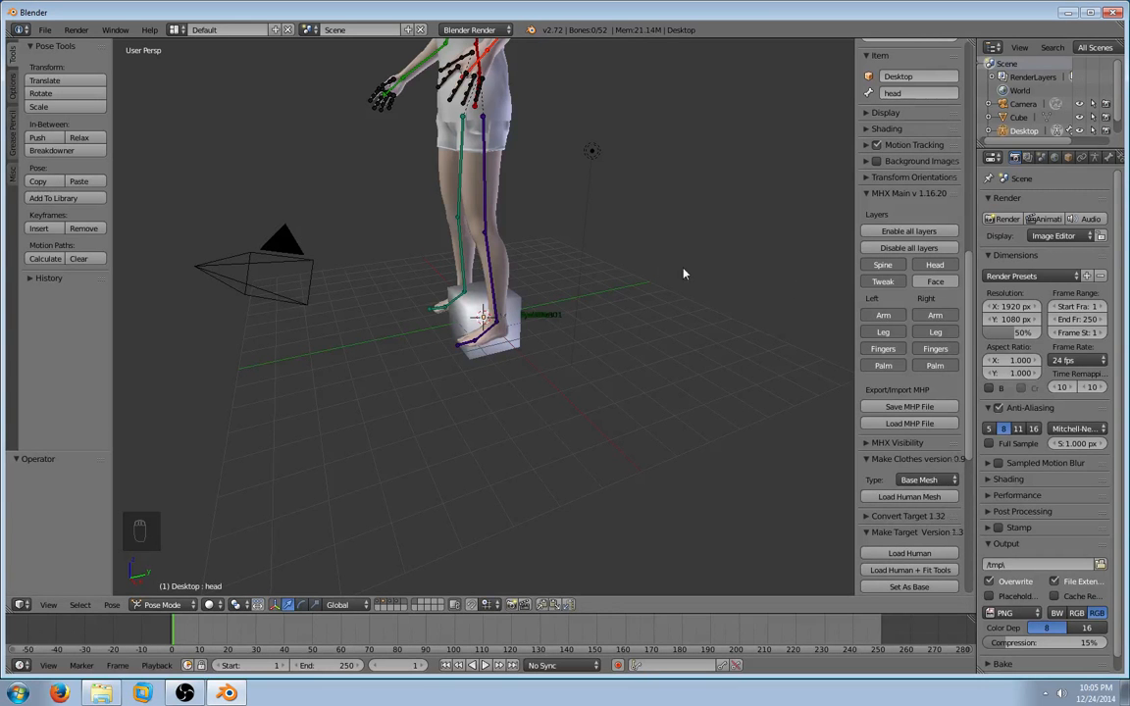
- Delete the default cube at the imported character's feet
{"action": "middle_click_drag", "start_coordinate": [583, 265], "coordinate": [517, 297]}
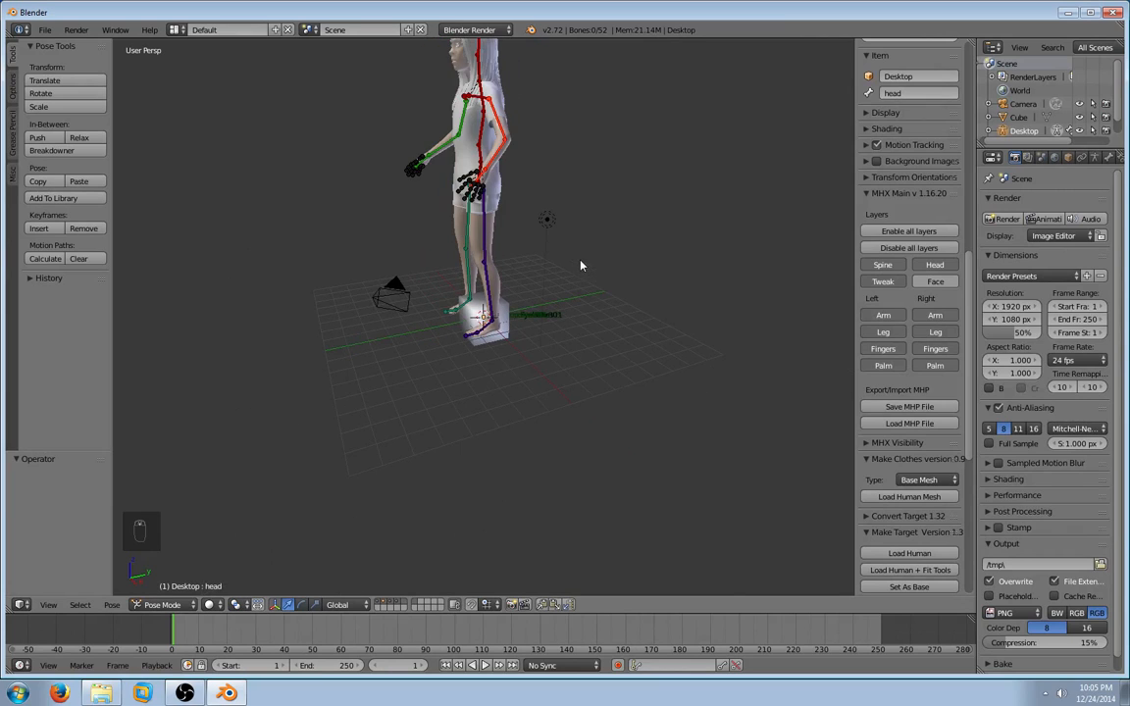
{"action": "right_click", "coordinate": [502, 314]}
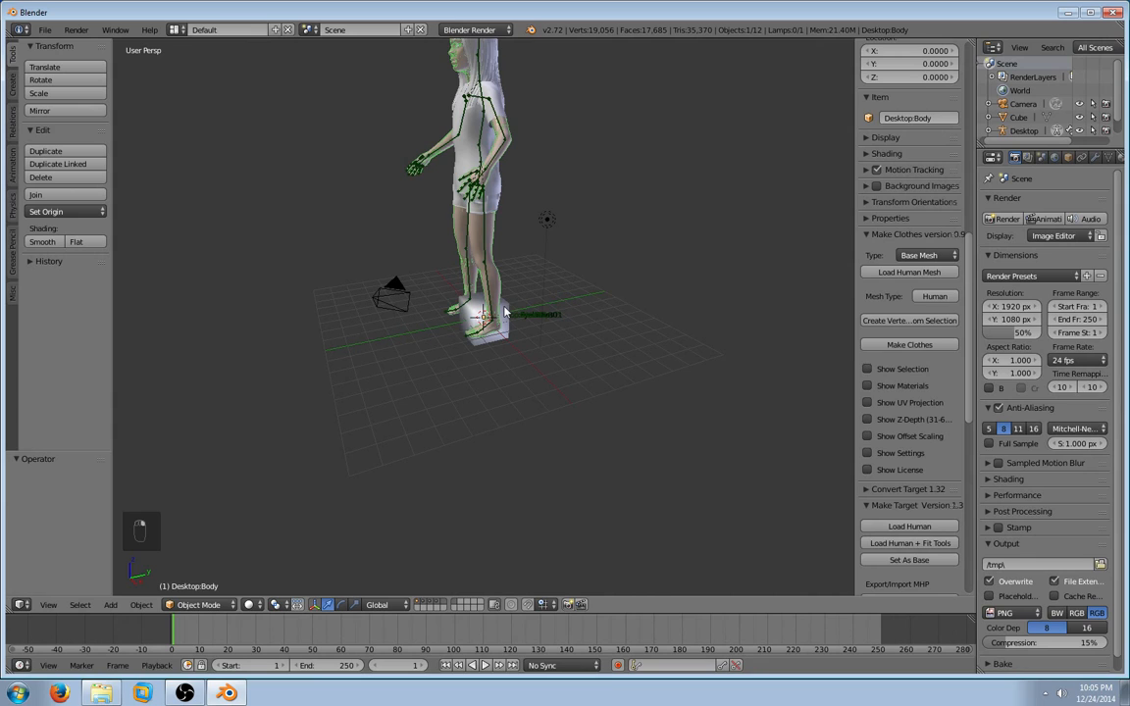
{"action": "right_click", "coordinate": [504, 312]}
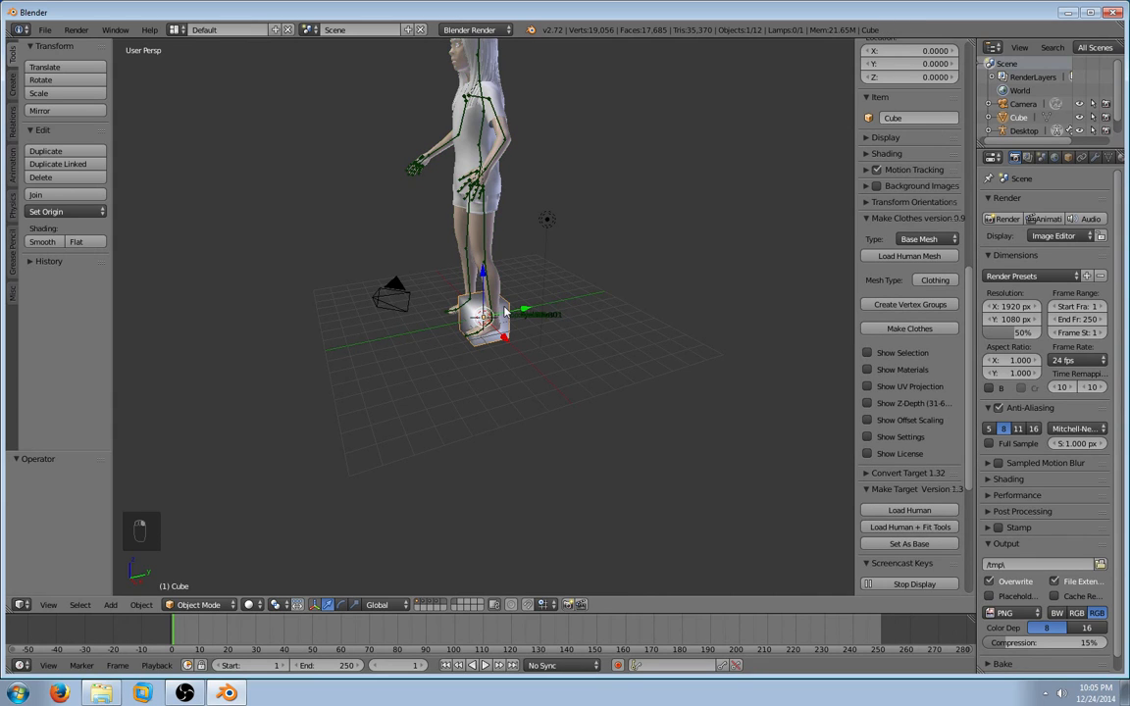
{"action": "key", "text": "x"}
{"action": "left_click", "coordinate": [495, 311]}
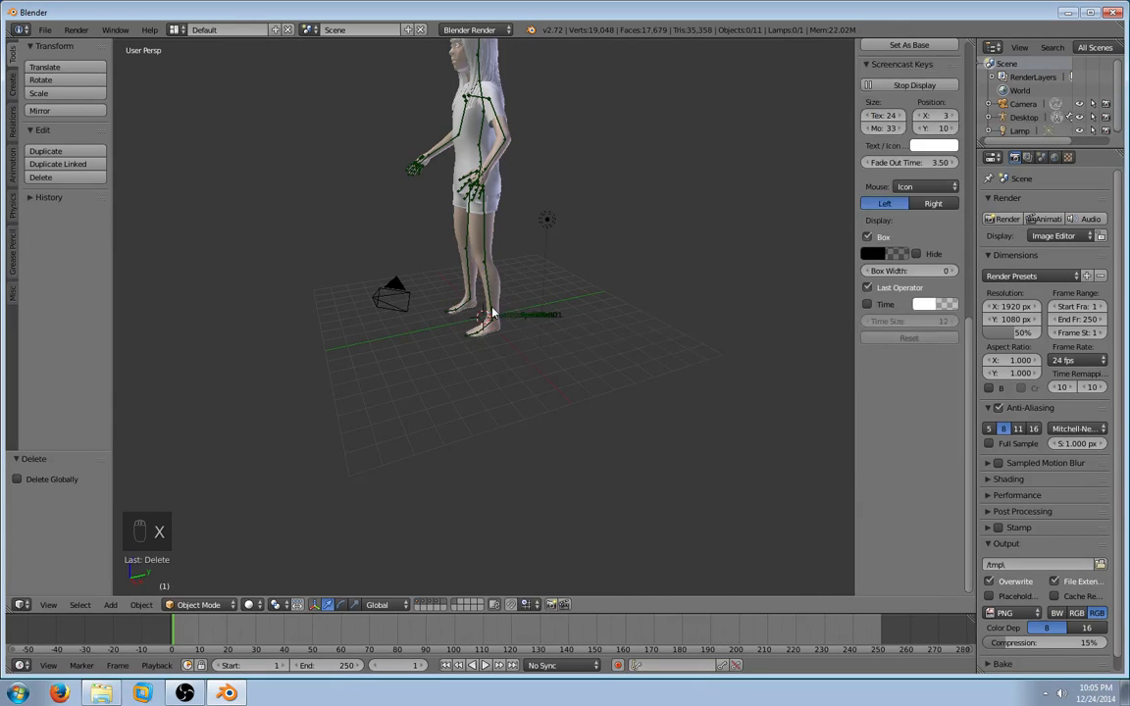
- Switch to the front orthographic view and frame the whole character in it
{"action": "middle_click_drag", "start_coordinate": [564, 293], "coordinate": [565, 218]}
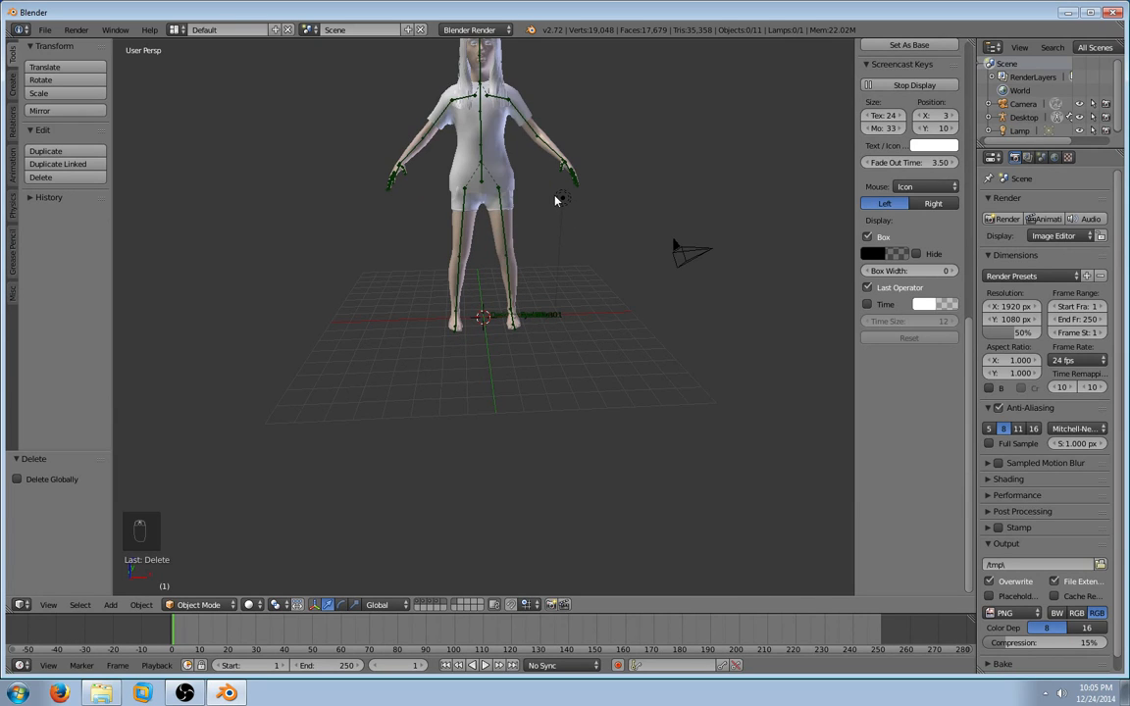
{"action": "key", "text": "KP_5"}
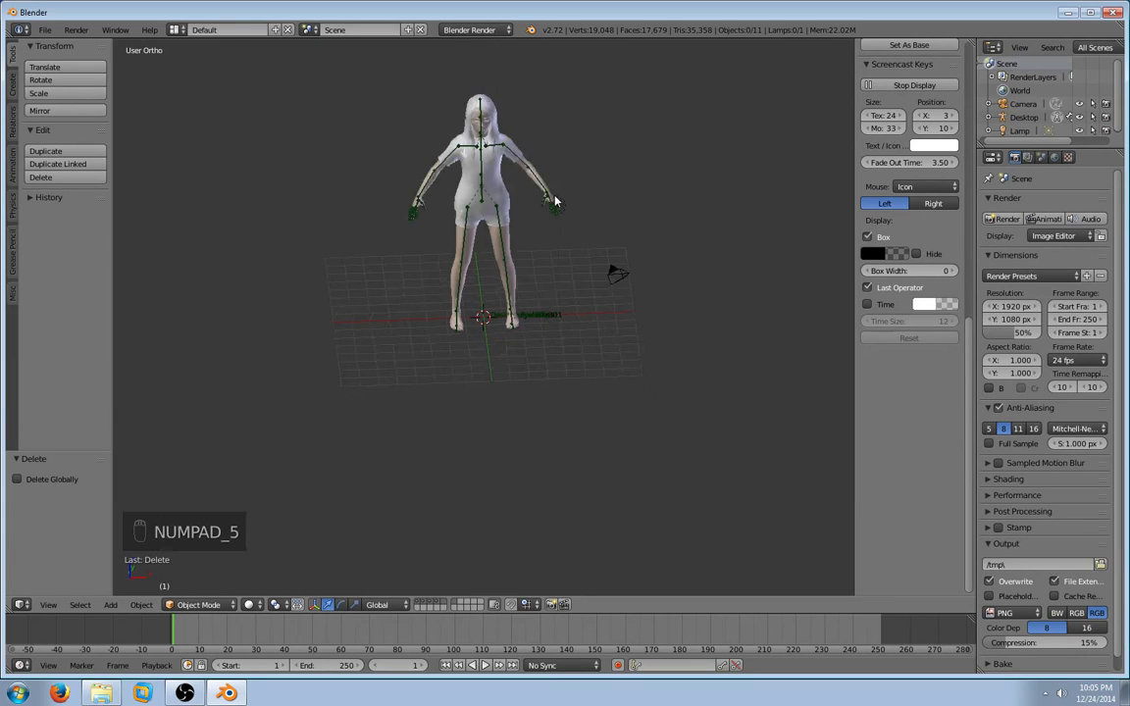
{"action": "key", "text": "KP_5"}
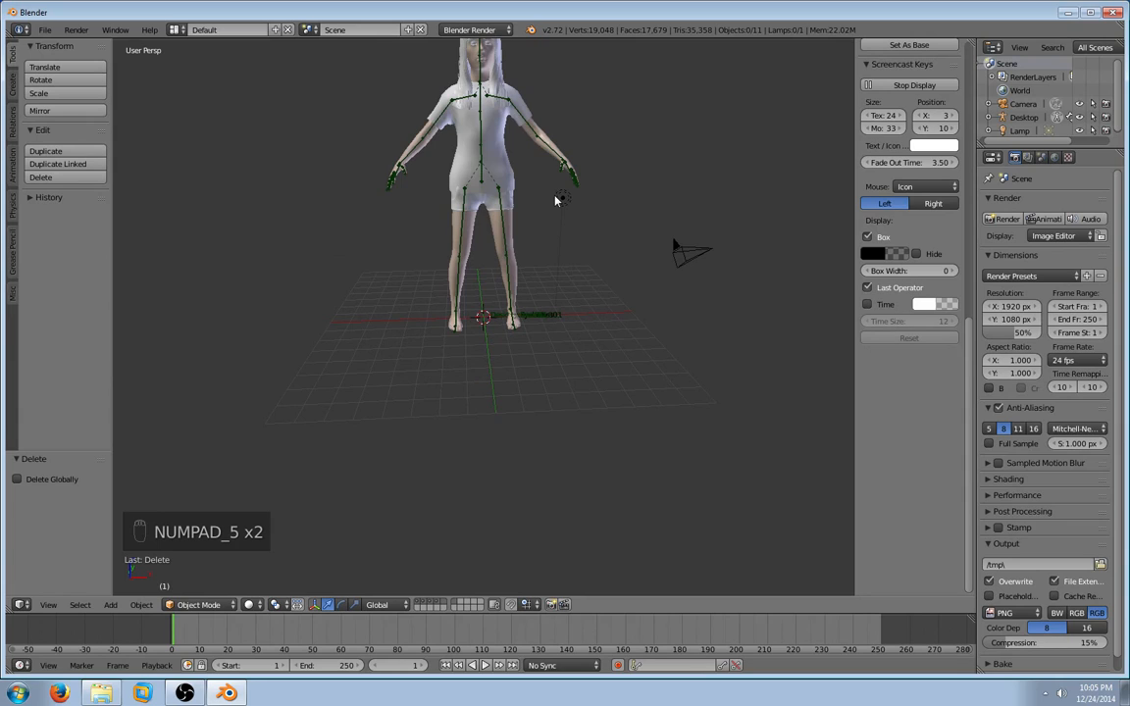
{"action": "key", "text": "KP_5"}
{"action": "key", "text": "KP_1"}
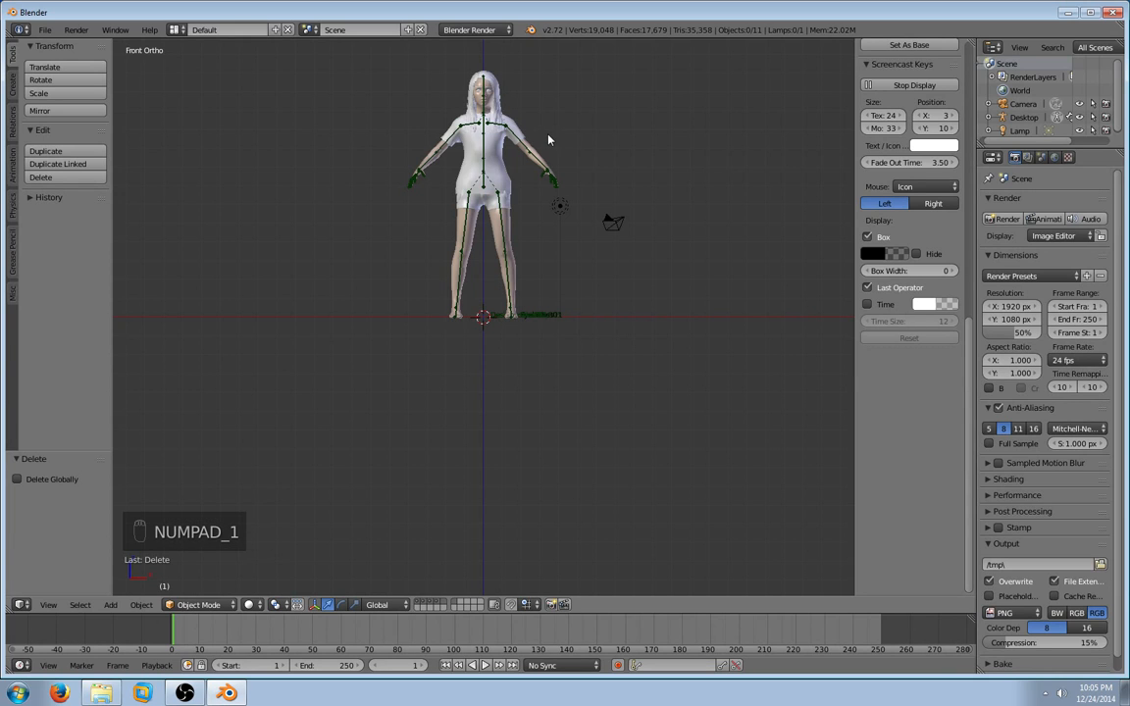
{"action": "middle_click_drag", "start_coordinate": [549, 145], "coordinate": [552, 265], "text": "shift"}
{"action": "scroll", "coordinate": [552, 263], "scroll_direction": "up", "scroll_amount": 2}
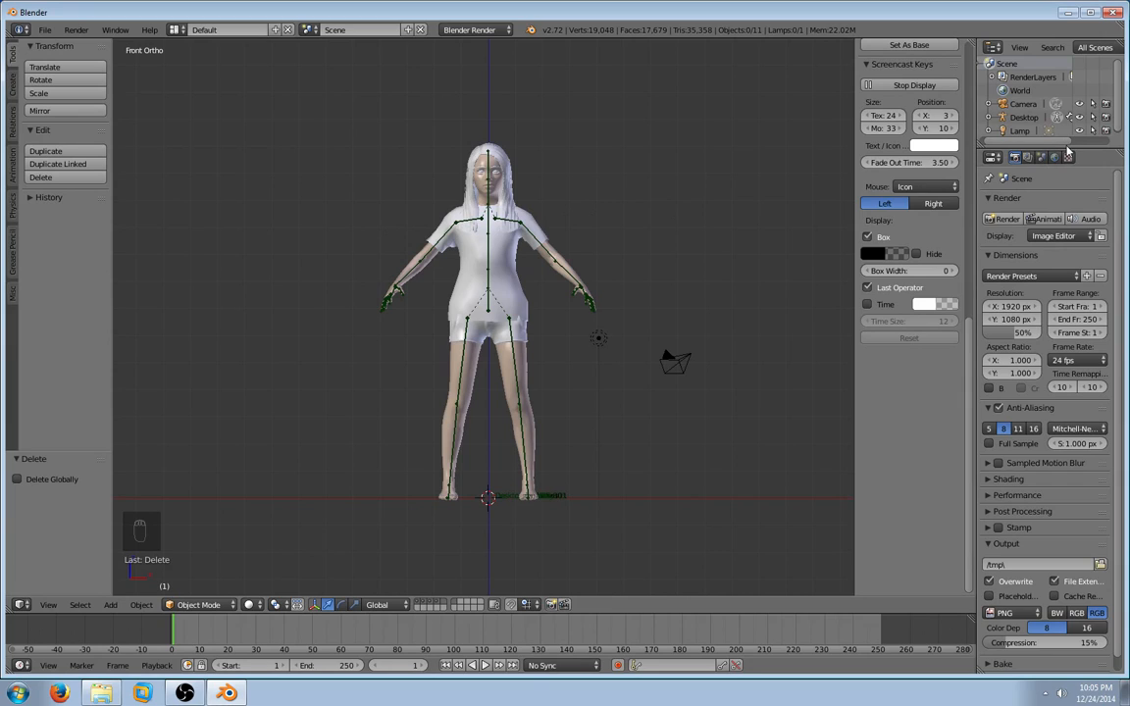
- Enlarge the Outliner and expand the Desktop armature so the character's mesh objects are listed with readable names
{"action": "left_click_drag", "start_coordinate": [1068, 150], "coordinate": [1068, 266]}
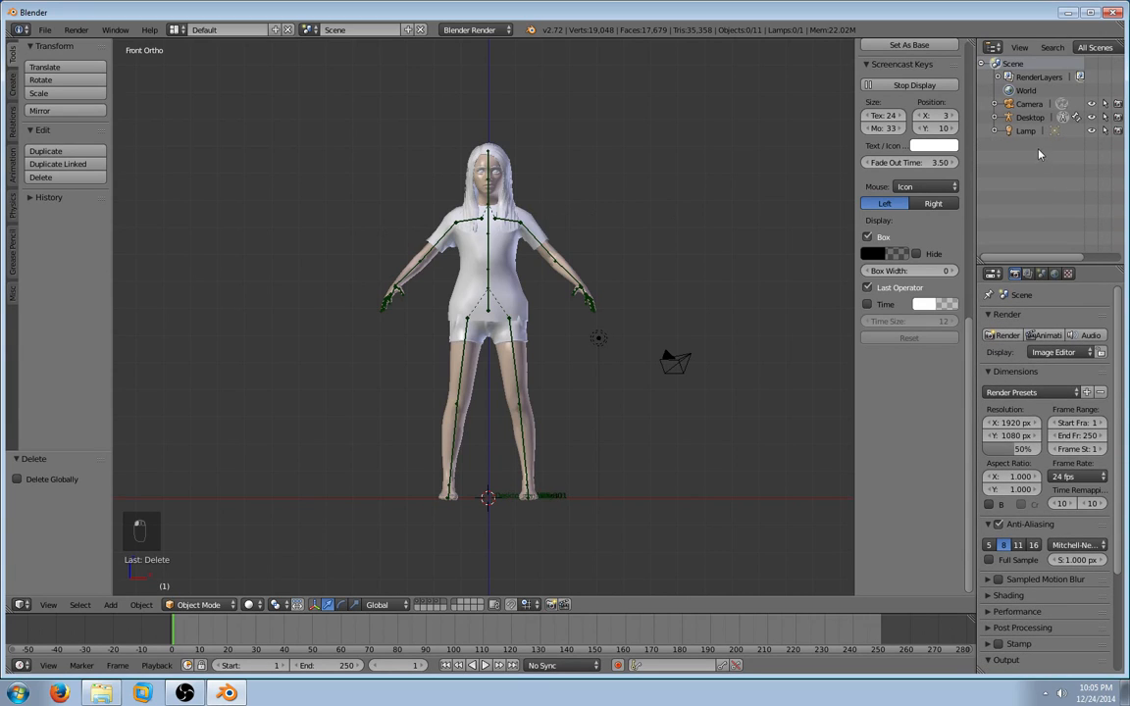
{"action": "left_click", "coordinate": [995, 118]}
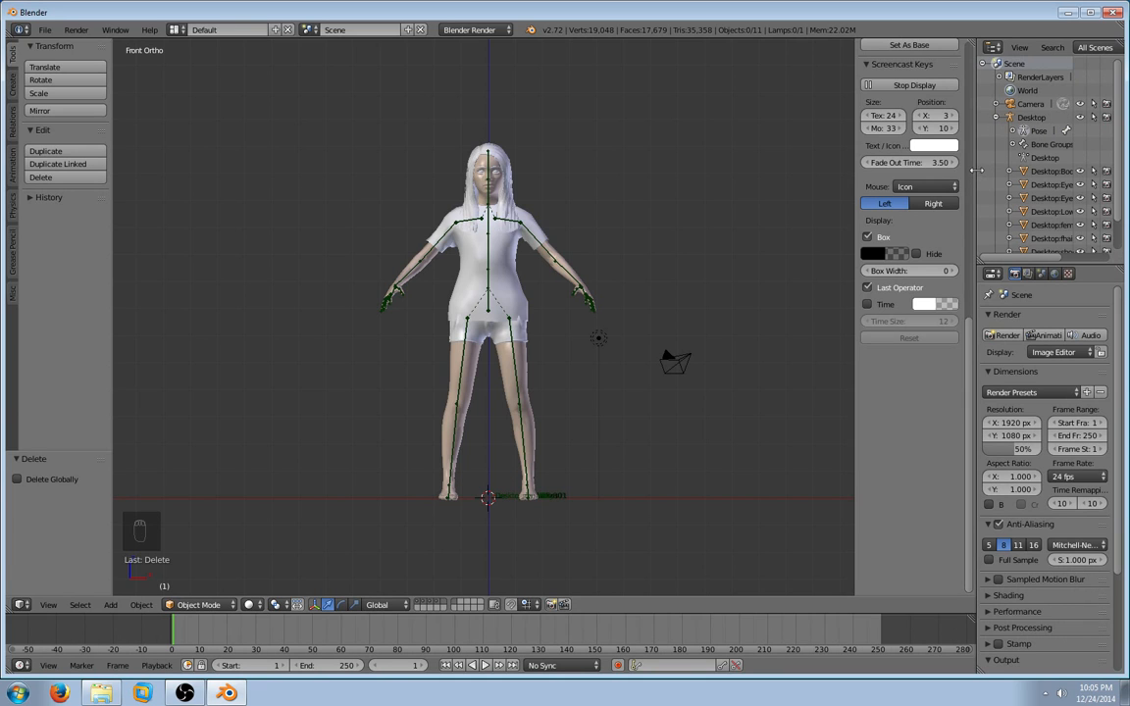
{"action": "left_click_drag", "start_coordinate": [976, 171], "coordinate": [895, 170]}
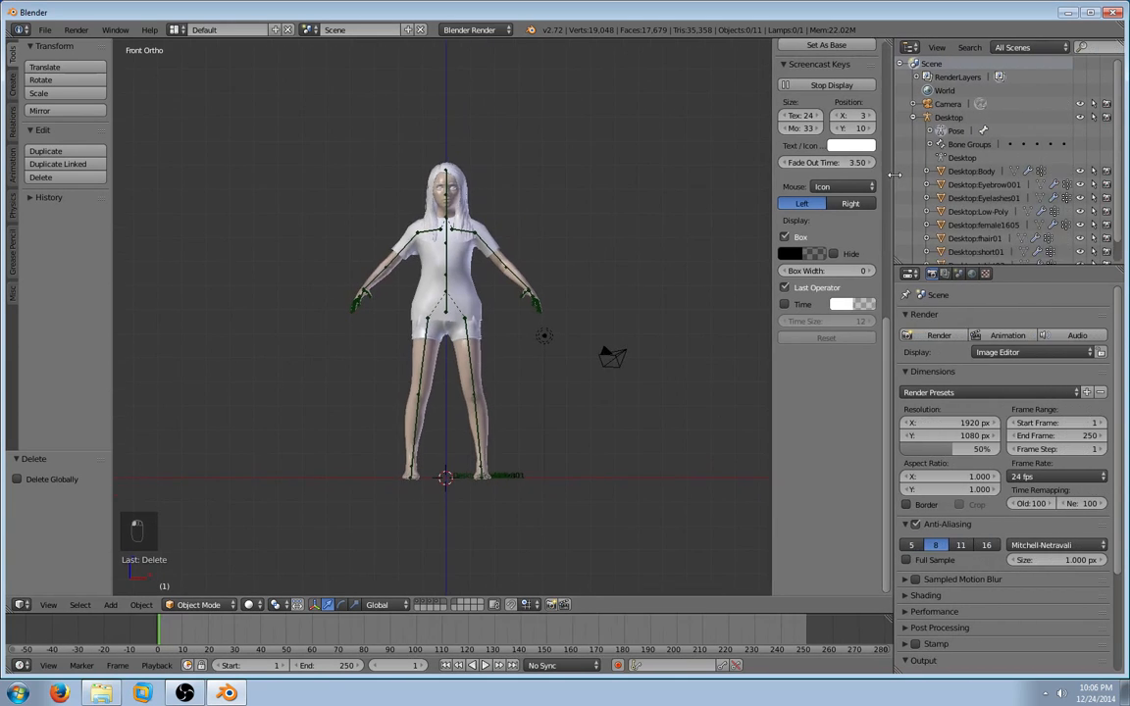
{"action": "scroll", "coordinate": [998, 211], "scroll_direction": "down", "scroll_amount": 1}
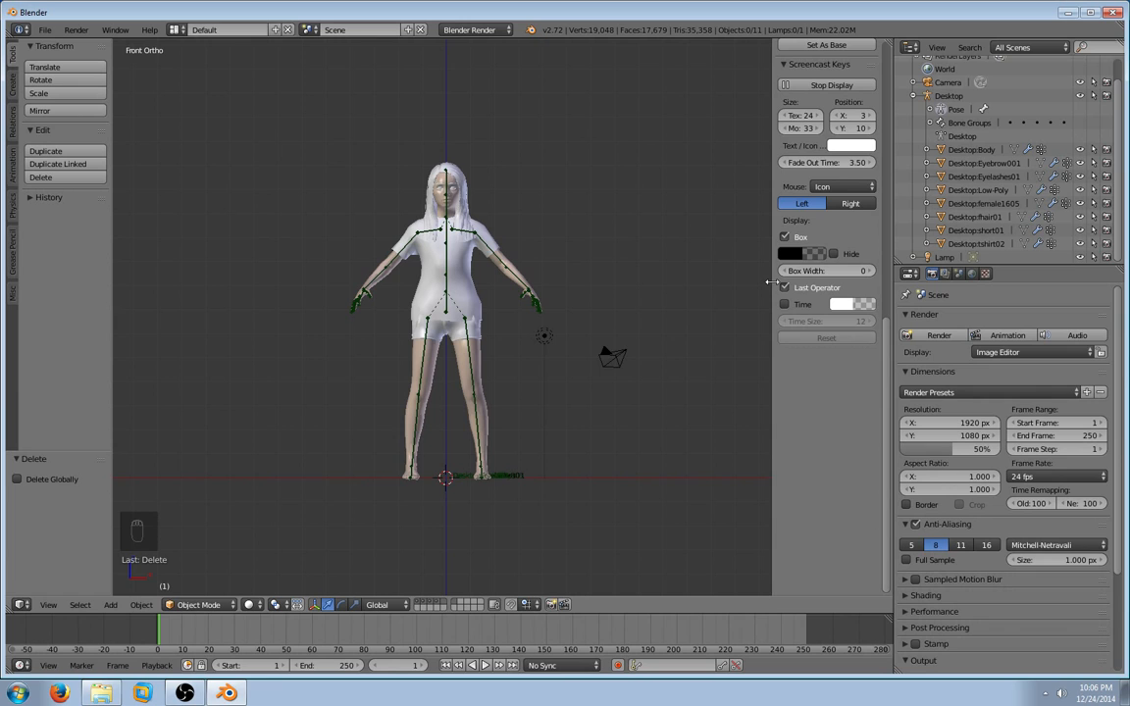
- Hide the properties region, split the 3D view in two, and make the second area a UV/Image Editor without the tool shelf
{"action": "left_click_drag", "start_coordinate": [772, 282], "coordinate": [884, 286]}
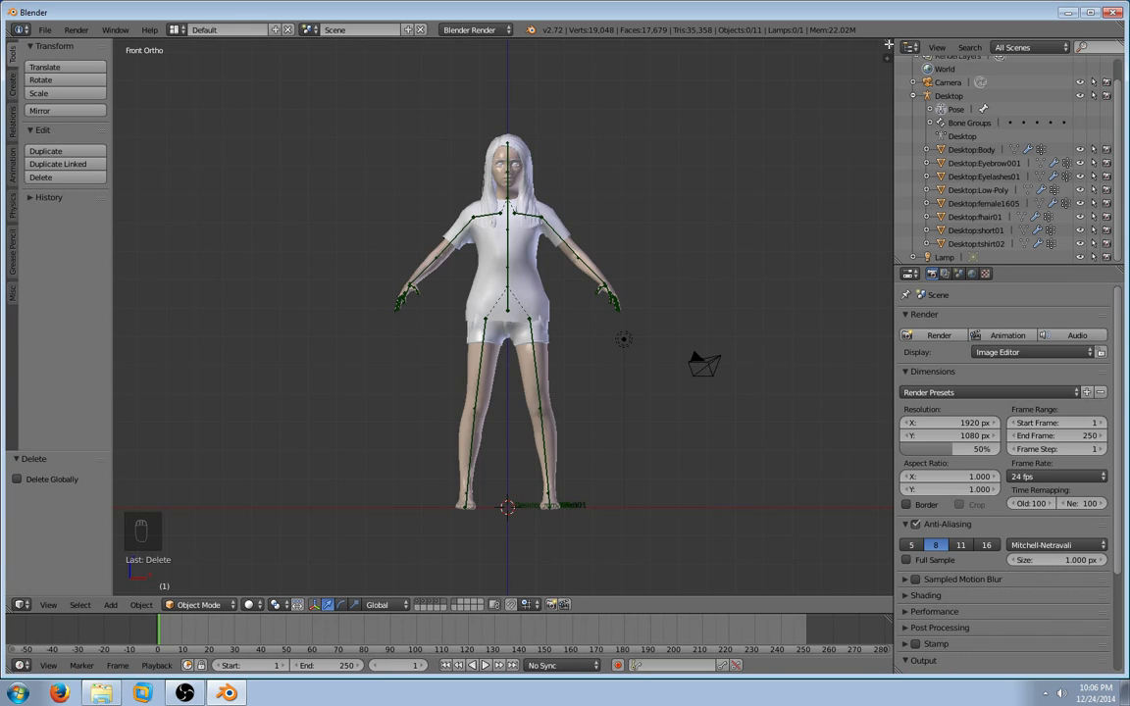
{"action": "left_click_drag", "start_coordinate": [889, 44], "coordinate": [538, 96]}
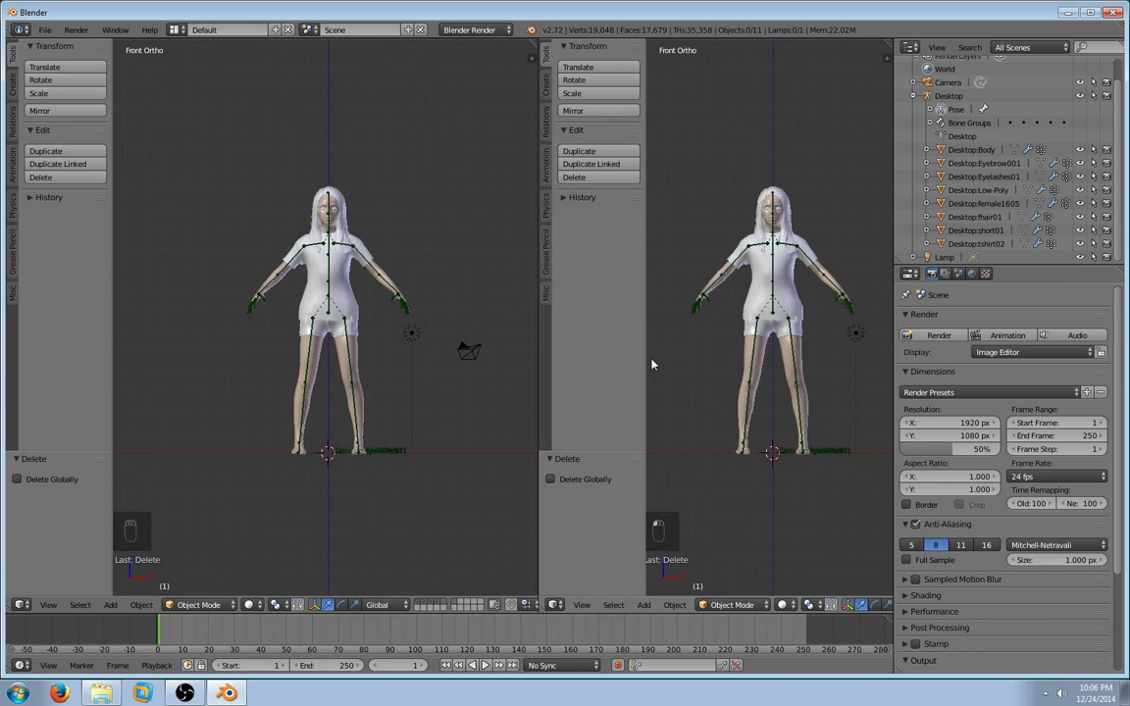
{"action": "left_click_drag", "start_coordinate": [645, 357], "coordinate": [539, 357]}
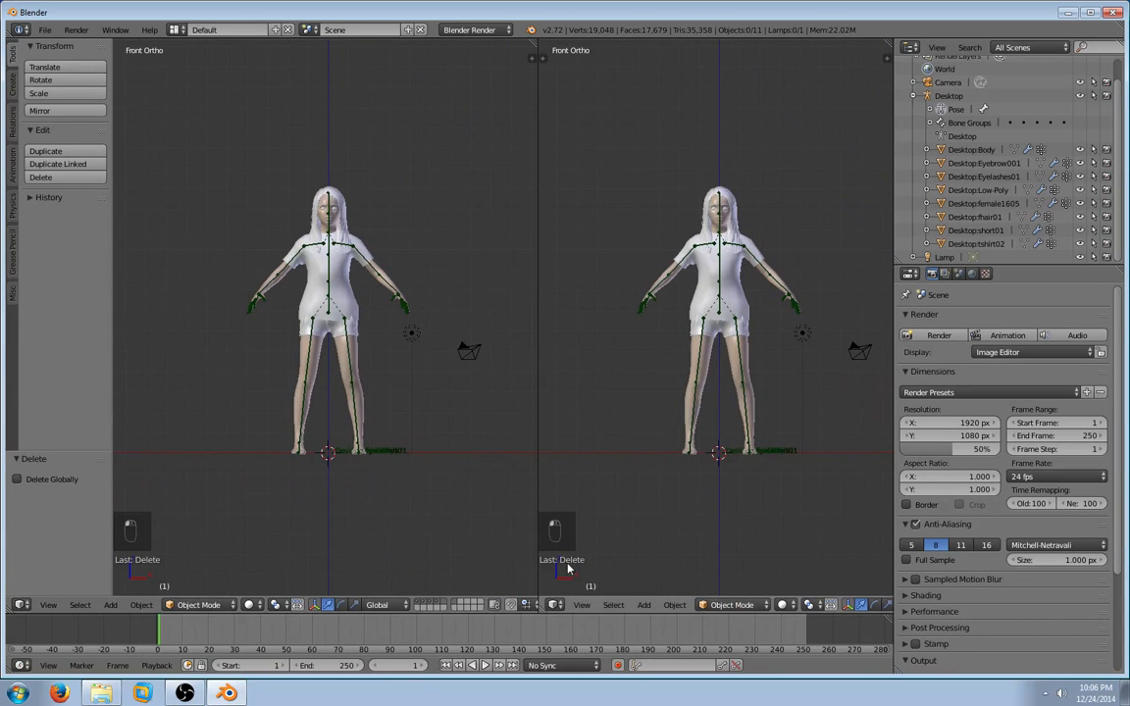
{"action": "left_click", "coordinate": [558, 605]}
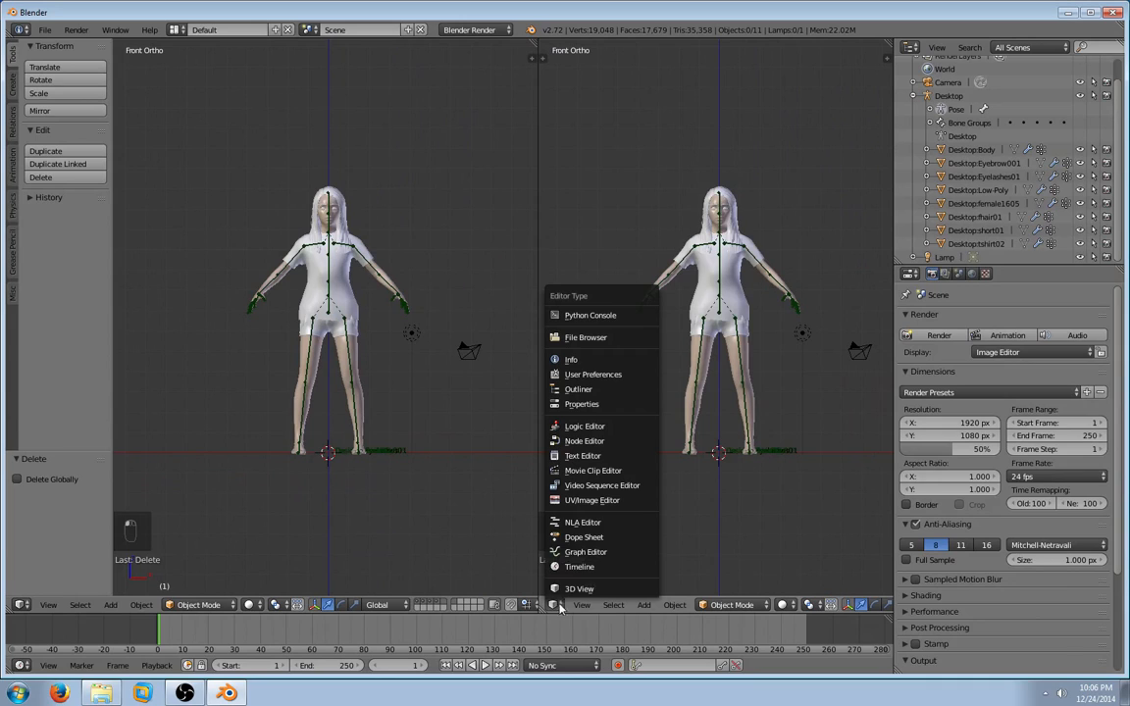
{"action": "left_click", "coordinate": [596, 501]}
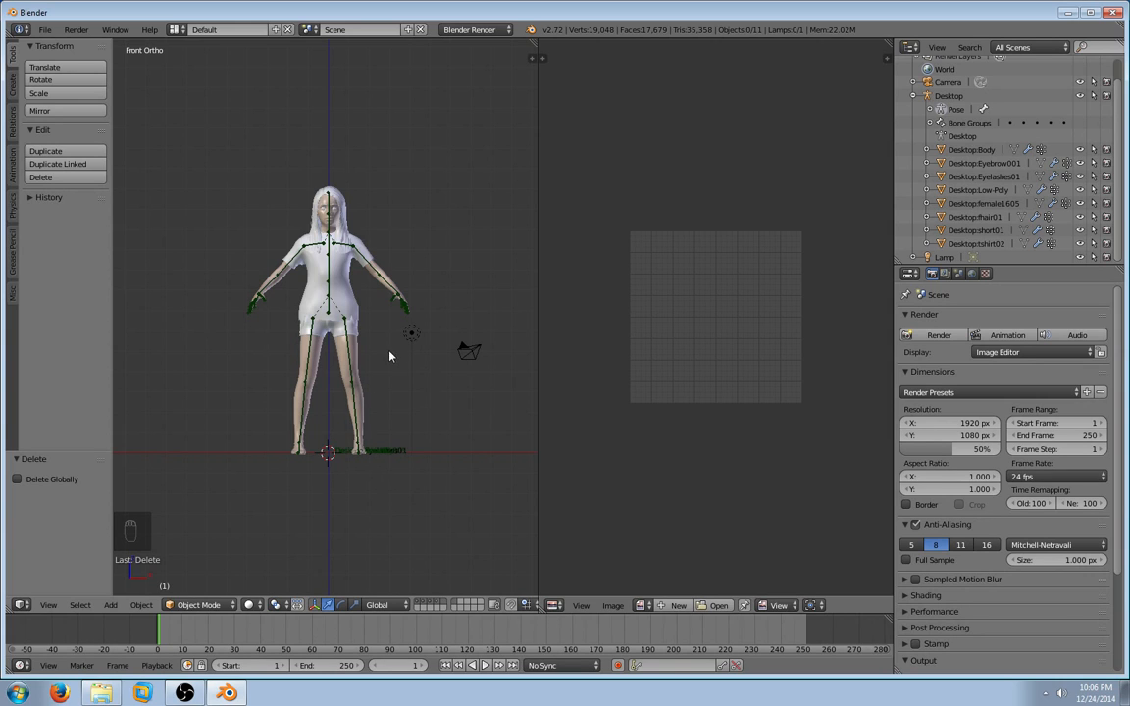
- Select Desktop:Body plus Desktop:female1605 as the active object, and enter Edit Mode
{"action": "left_click", "coordinate": [976, 149]}
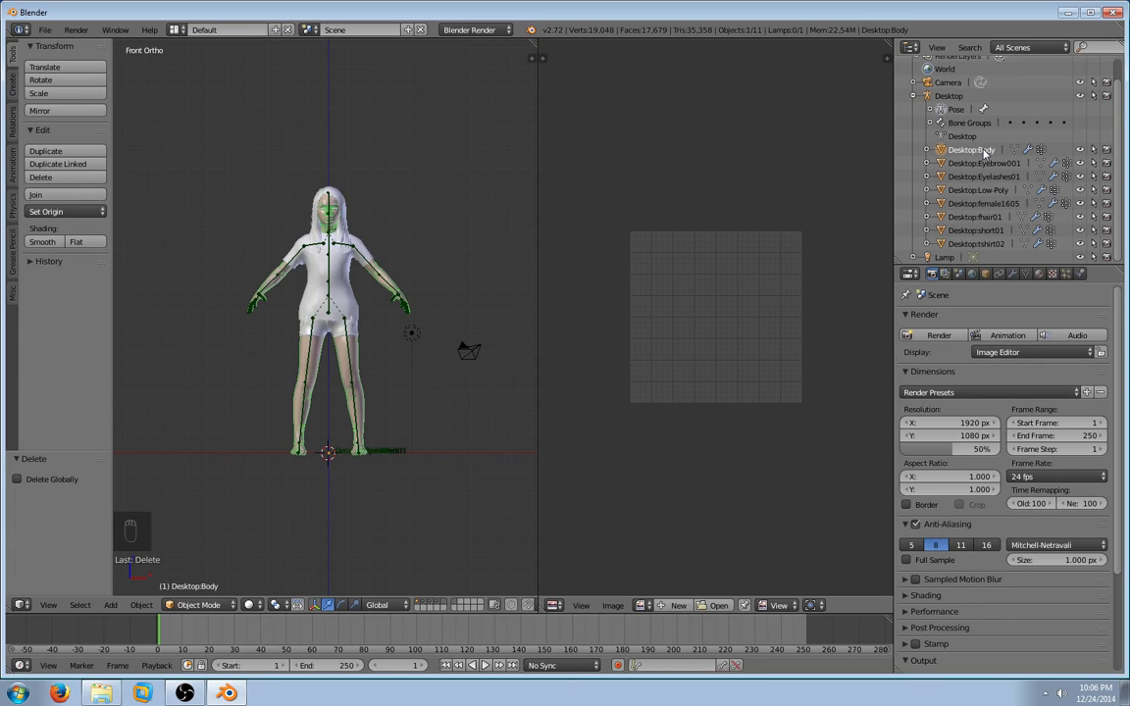
{"action": "left_click", "coordinate": [995, 204]}
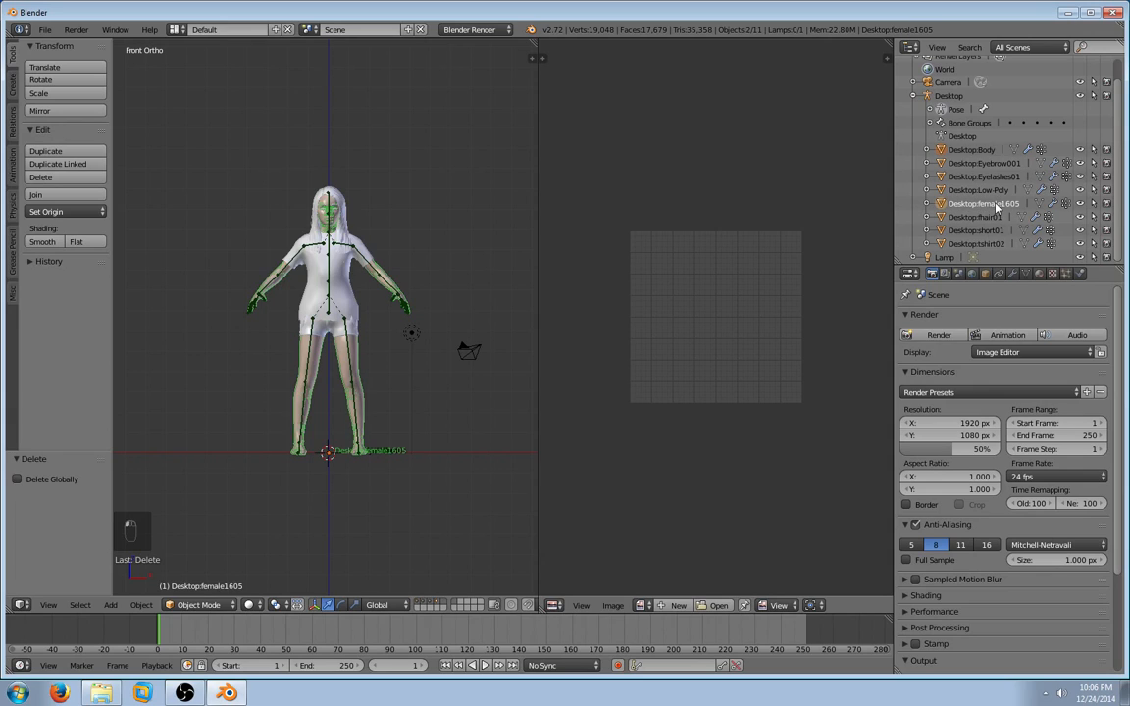
{"action": "left_click", "coordinate": [233, 605]}
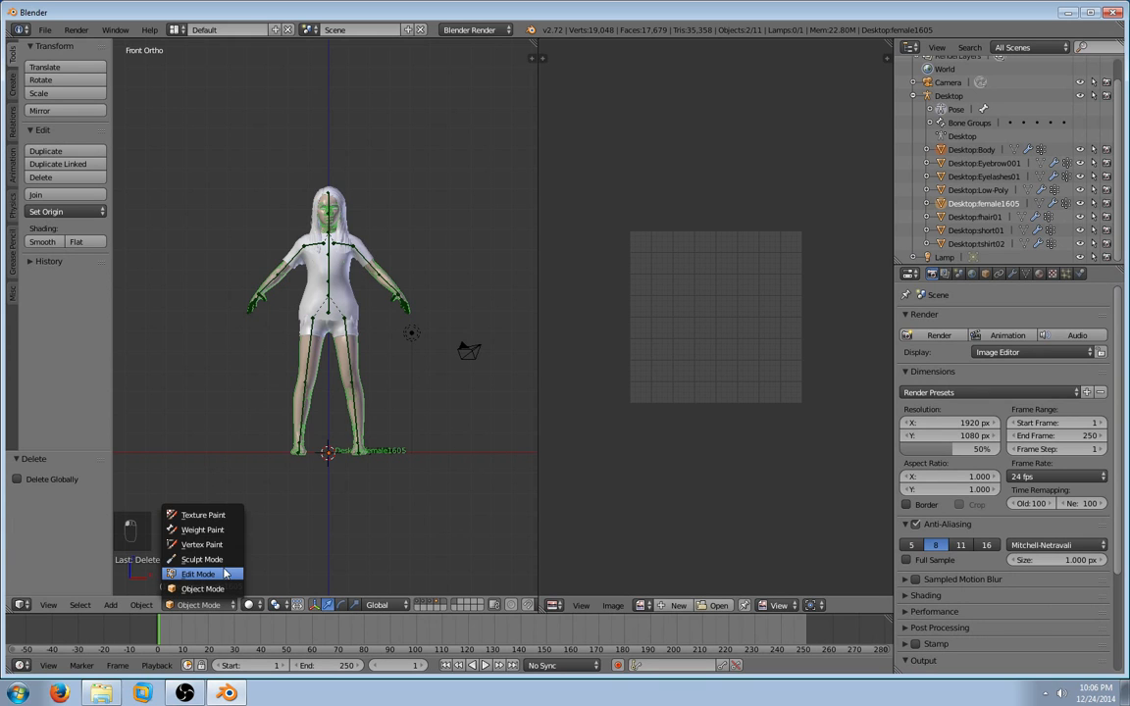
{"action": "left_click", "coordinate": [197, 573]}
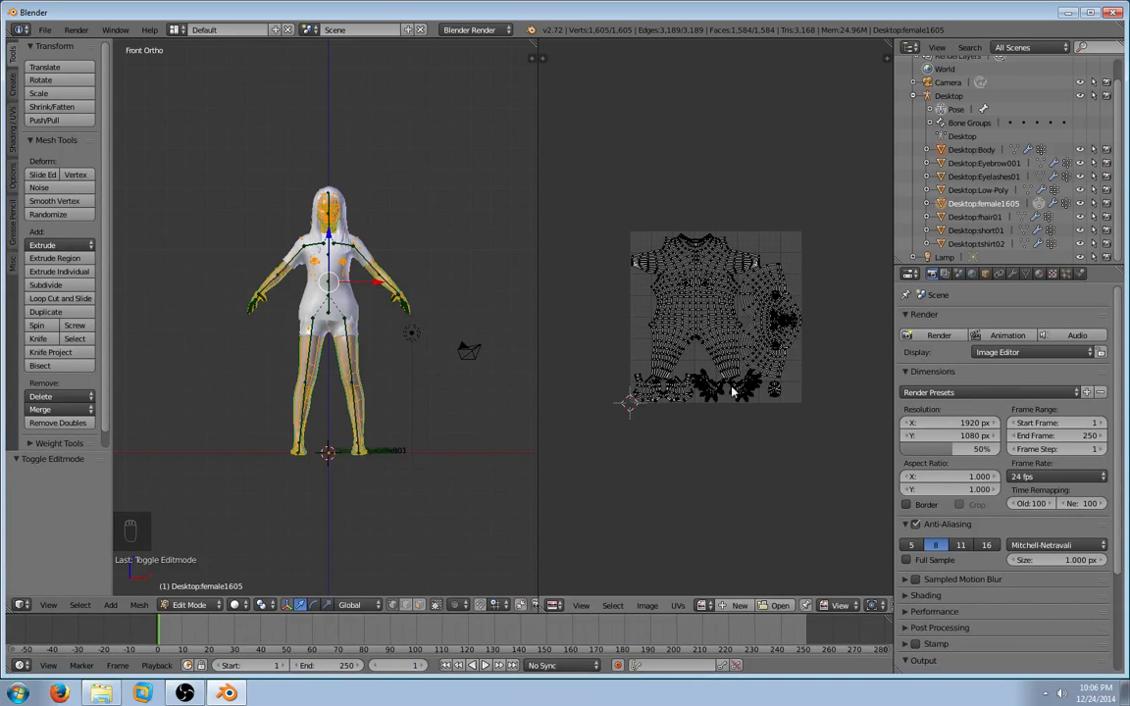
- Create a blank 1024 x 1024 px image for the active mesh's UV layout and name it Thithli Normal
{"action": "left_click", "coordinate": [732, 605]}
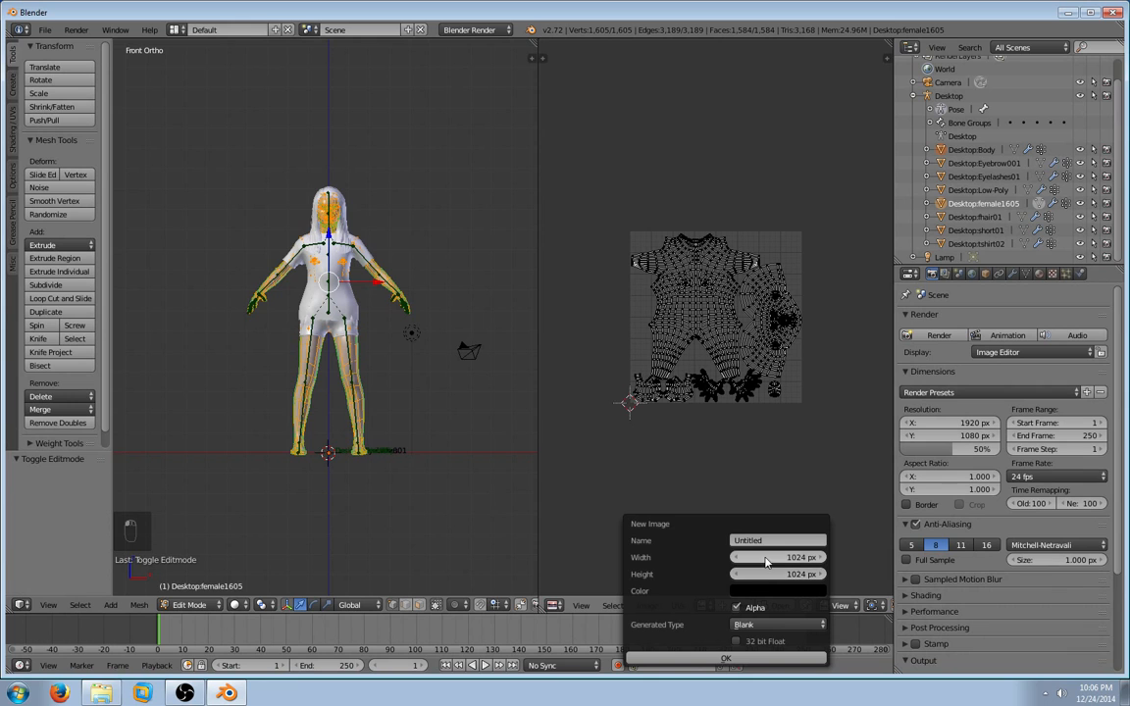
{"action": "left_click", "coordinate": [727, 659]}
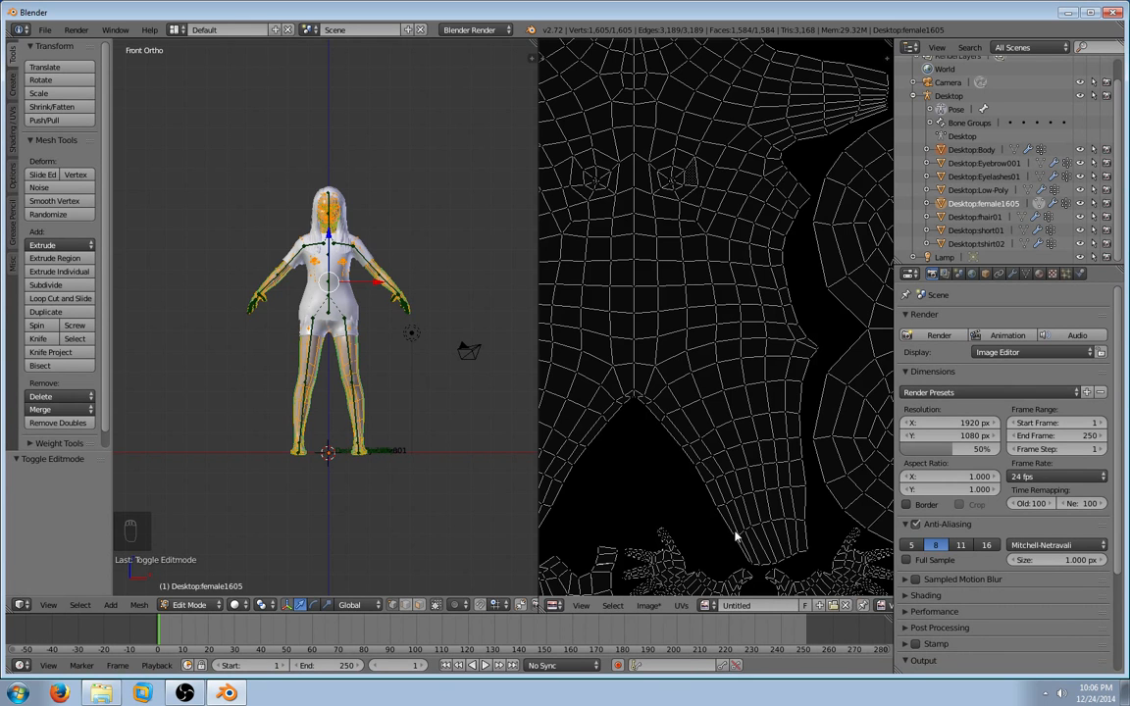
{"action": "scroll", "coordinate": [729, 462], "scroll_direction": "down", "scroll_amount": 5}
{"action": "scroll", "coordinate": [729, 463], "scroll_direction": "down", "scroll_amount": 2}
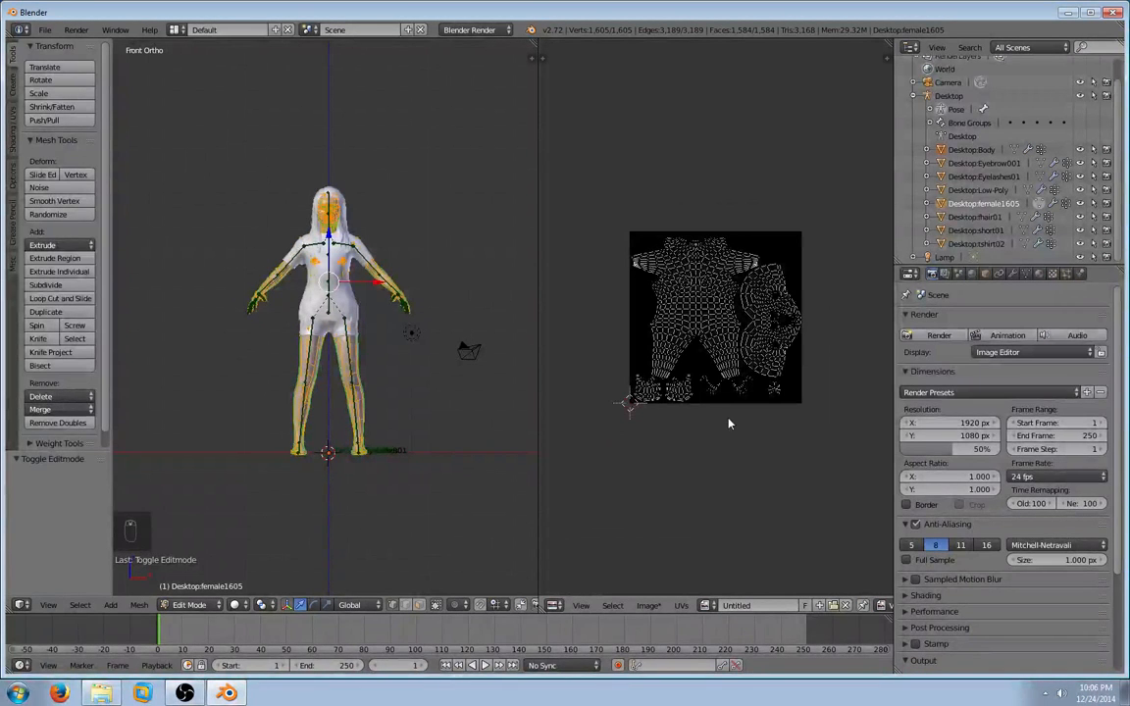
{"action": "left_click", "coordinate": [732, 605]}
{"action": "type", "text": "Tshirt01 Normal"}
{"action": "key", "text": "Return"}
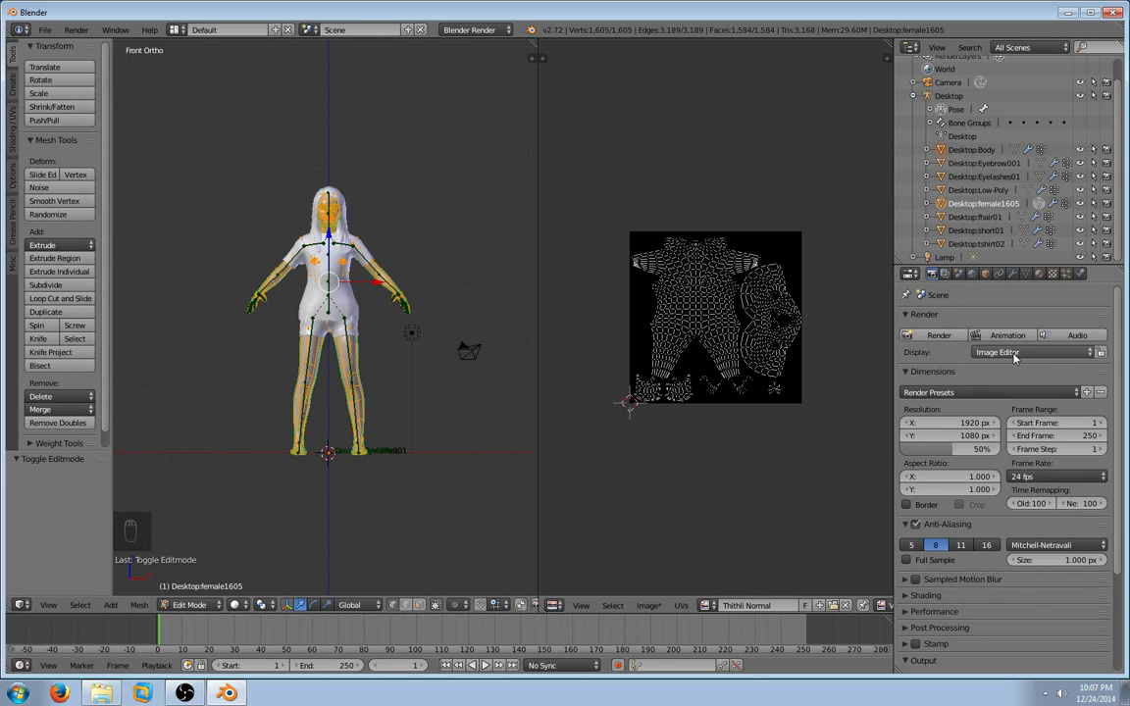
- Set the render bake mode to Normals in tangent space and enable Selected to Active
{"action": "scroll", "coordinate": [1010, 367], "scroll_direction": "down", "scroll_amount": 2}
{"action": "scroll", "coordinate": [908, 363], "scroll_direction": "down", "scroll_amount": 1}
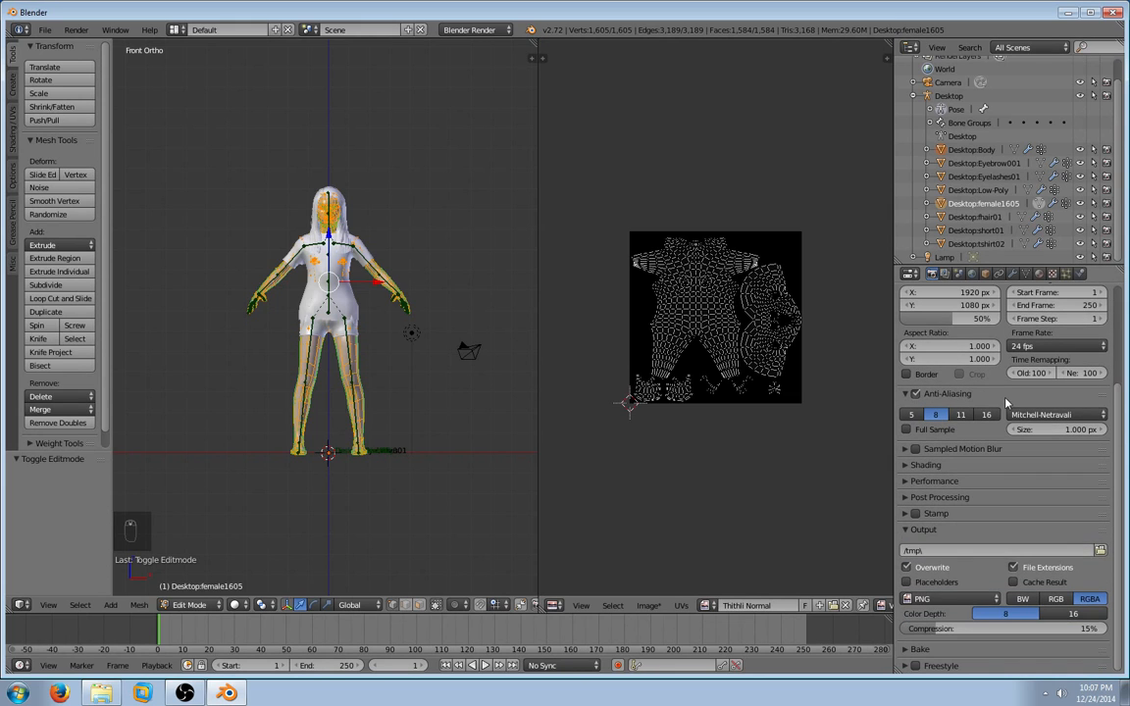
{"action": "left_click", "coordinate": [906, 649]}
{"action": "scroll", "coordinate": [936, 588], "scroll_direction": "down", "scroll_amount": 3}
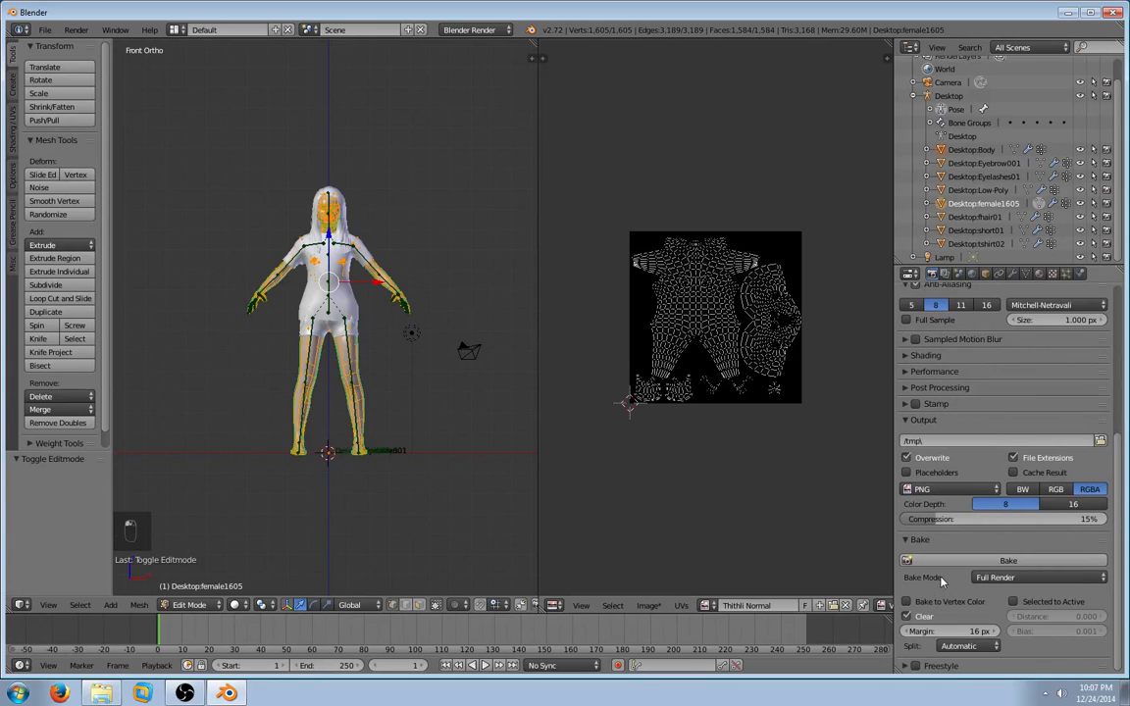
{"action": "left_click", "coordinate": [1054, 581]}
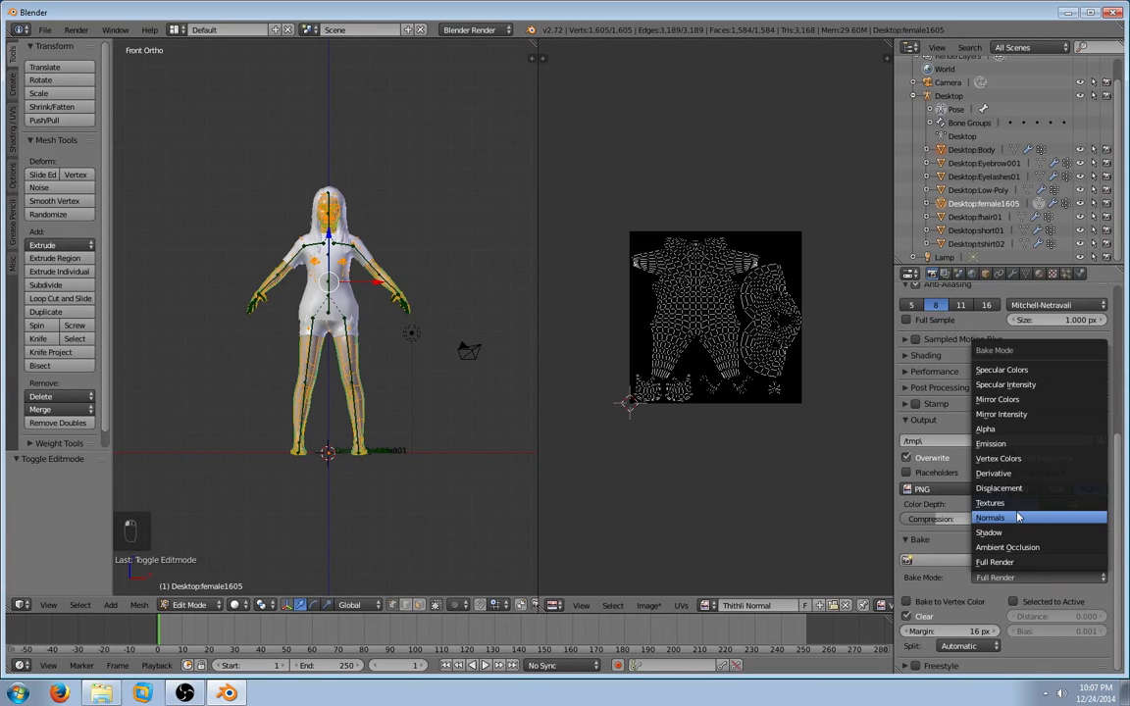
{"action": "left_click", "coordinate": [1010, 518]}
{"action": "scroll", "coordinate": [1008, 561], "scroll_direction": "down", "scroll_amount": 1}
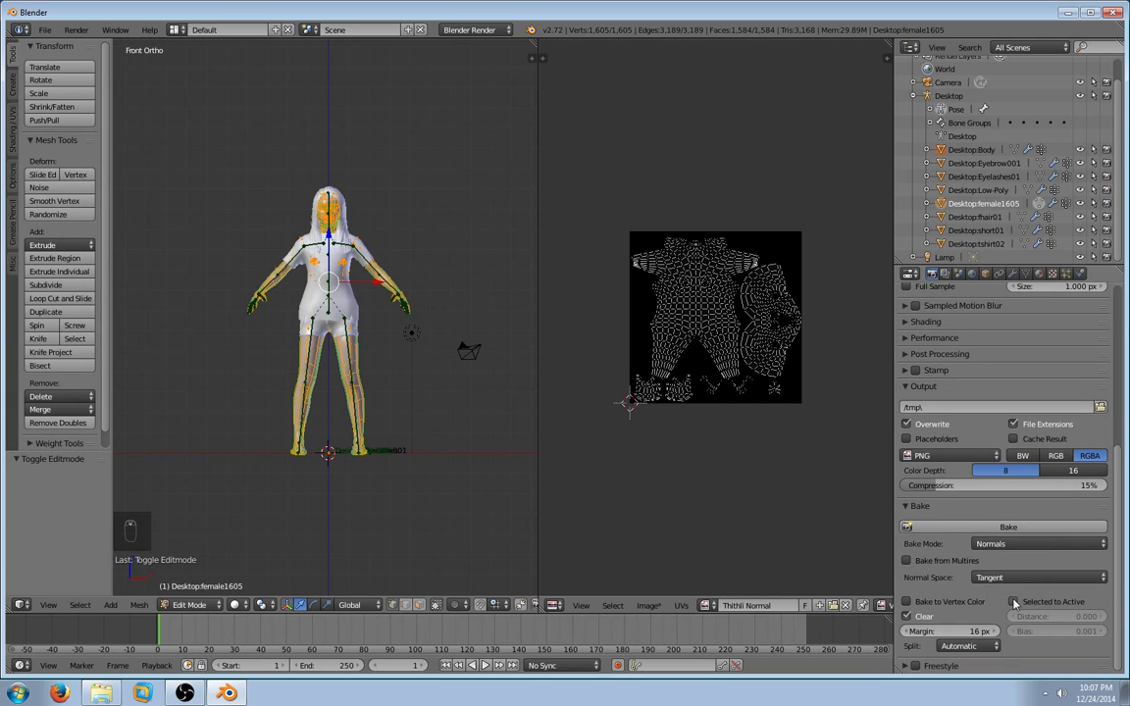
{"action": "left_click", "coordinate": [1014, 603]}
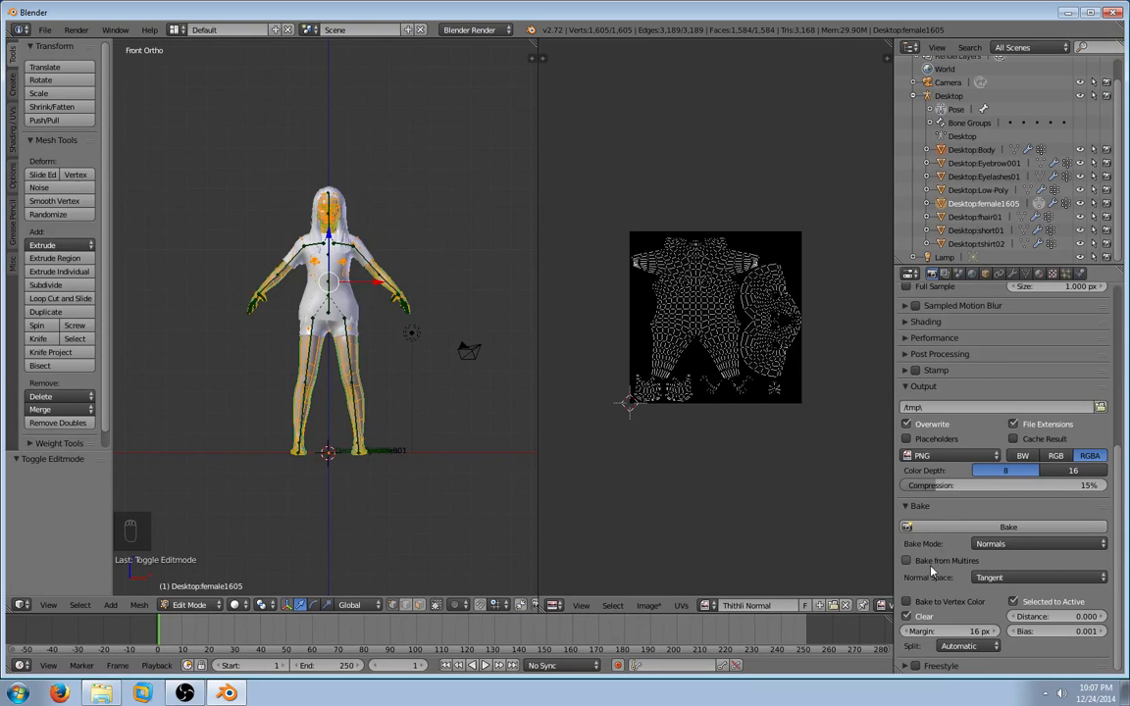
- Bake the body's normals into the Thithli Normal image and inspect the baked map up close
{"action": "left_click", "coordinate": [968, 528]}
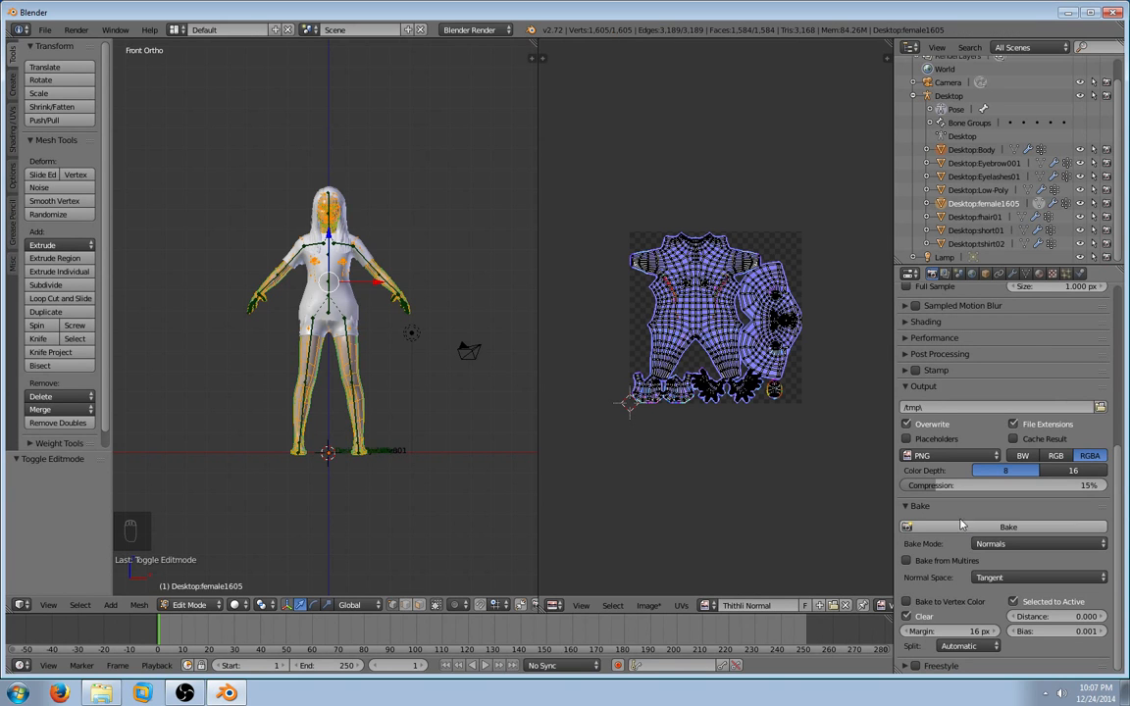
{"action": "scroll", "coordinate": [784, 362], "scroll_direction": "up", "scroll_amount": 2}
{"action": "scroll", "coordinate": [755, 362], "scroll_direction": "down", "scroll_amount": 1}
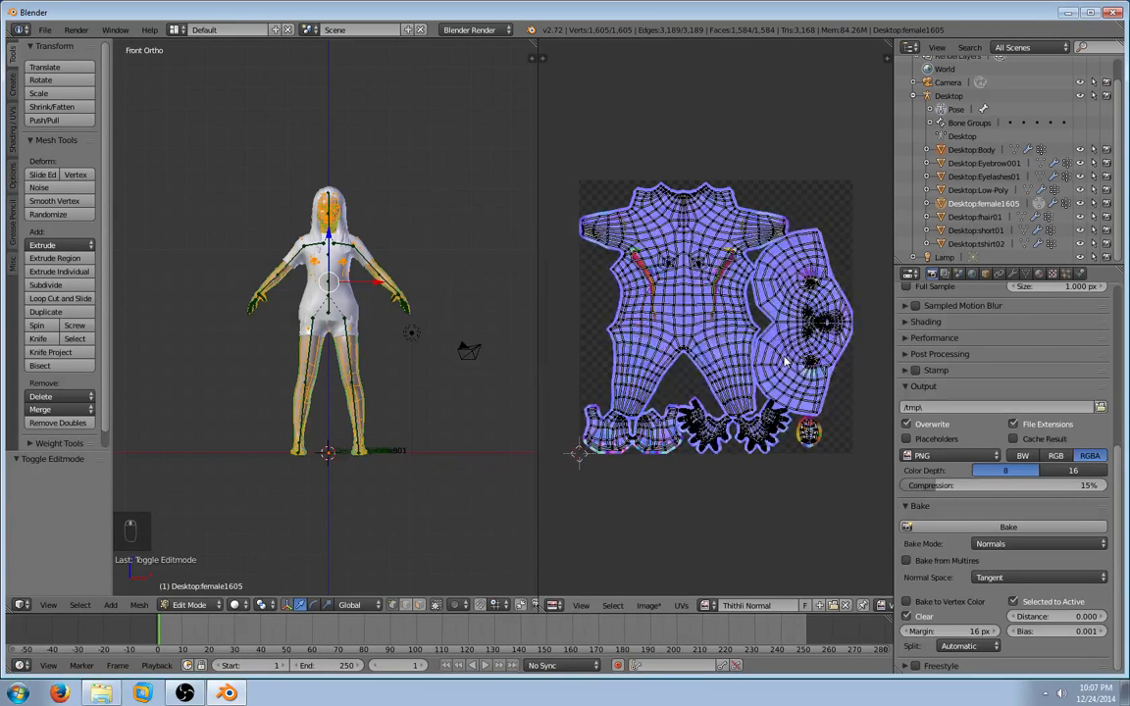
{"action": "scroll", "coordinate": [735, 363], "scroll_direction": "up", "scroll_amount": 1}
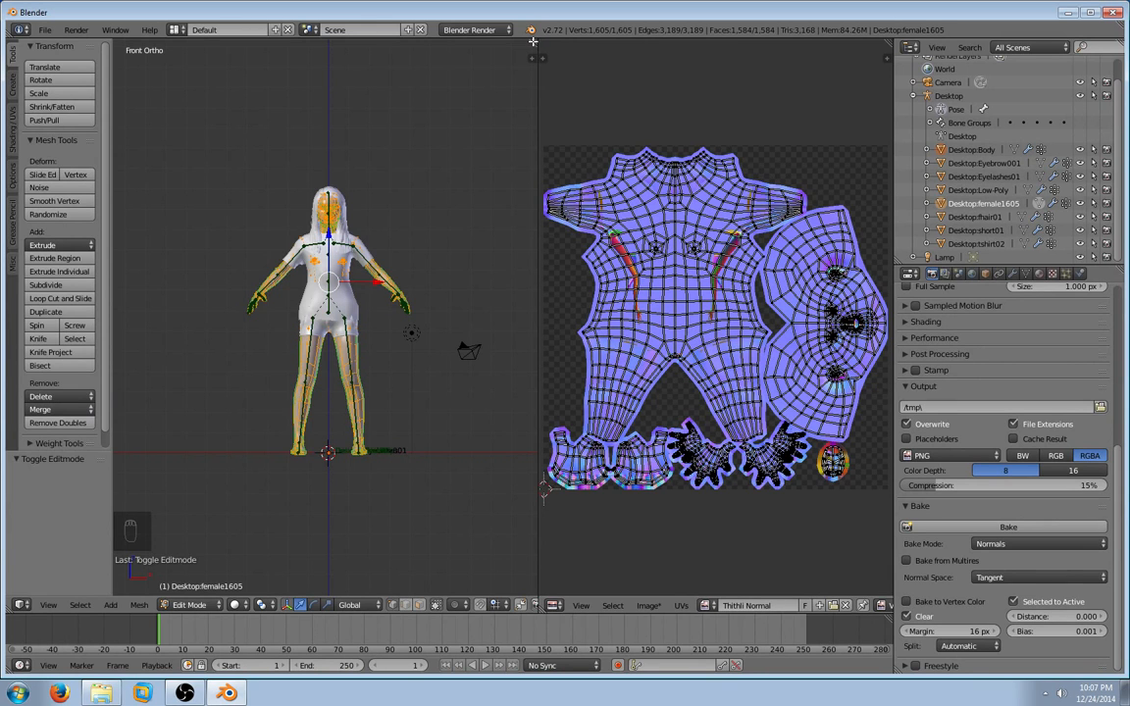
- Merge the image editor back into a single 3D view, deselect all vertices and return to Object Mode
{"action": "left_click_drag", "start_coordinate": [532, 41], "coordinate": [628, 73]}
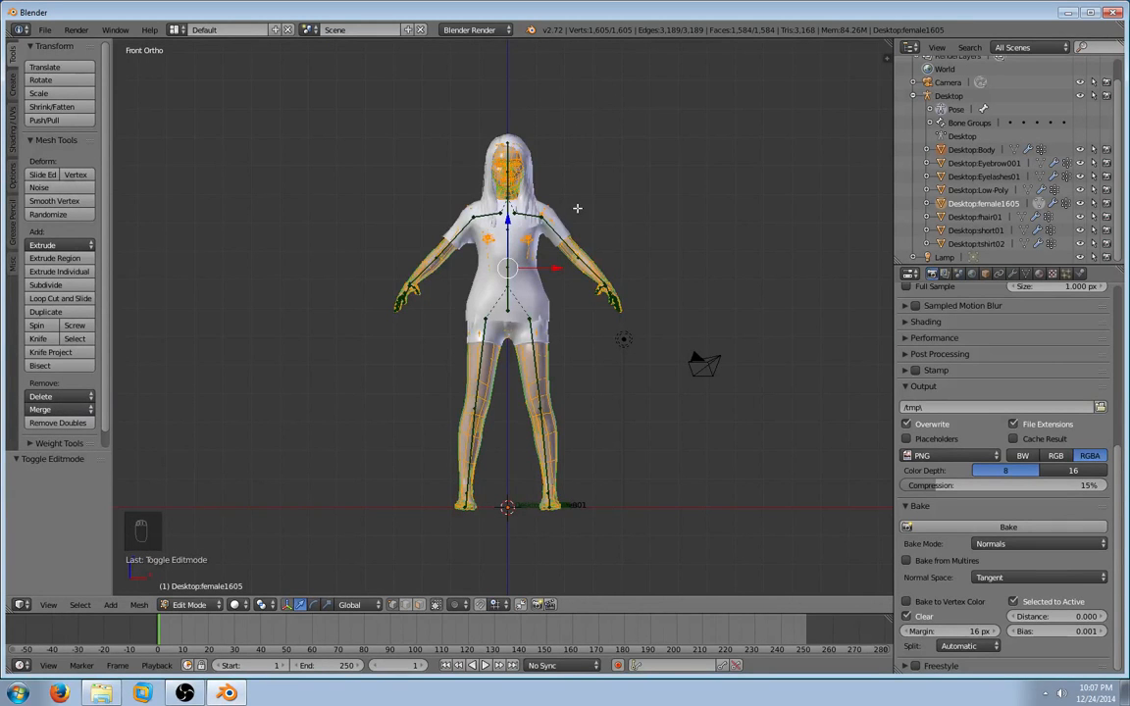
{"action": "key", "text": "a"}
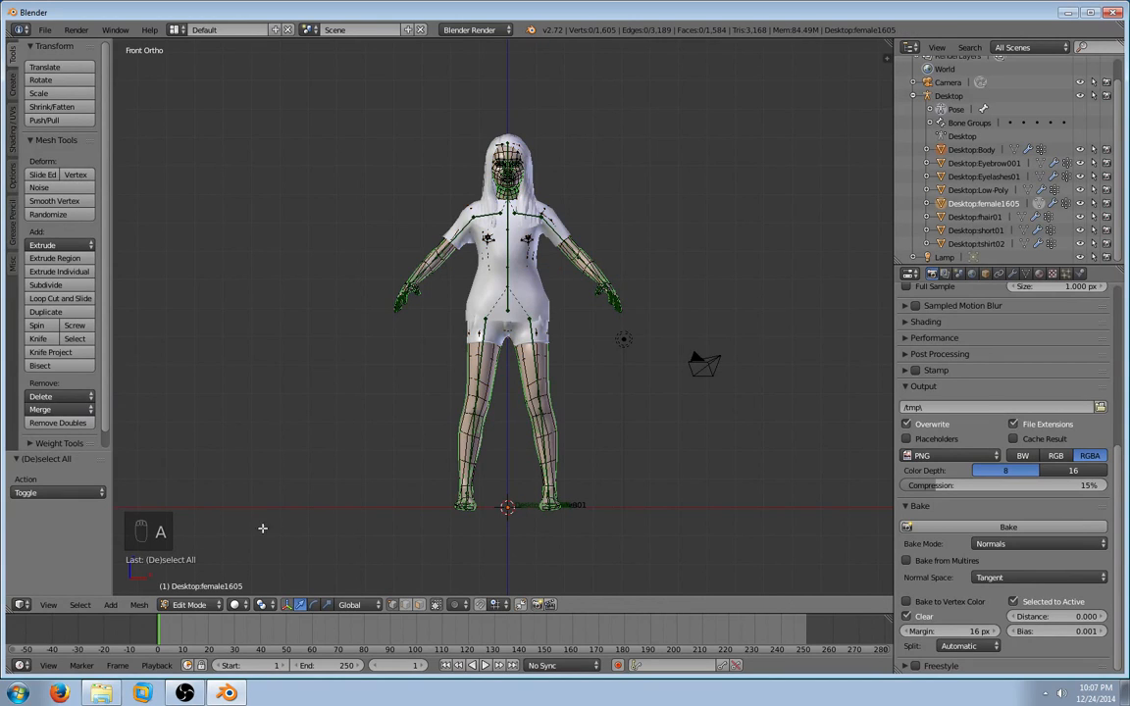
{"action": "left_click", "coordinate": [208, 605]}
{"action": "left_click", "coordinate": [185, 533]}
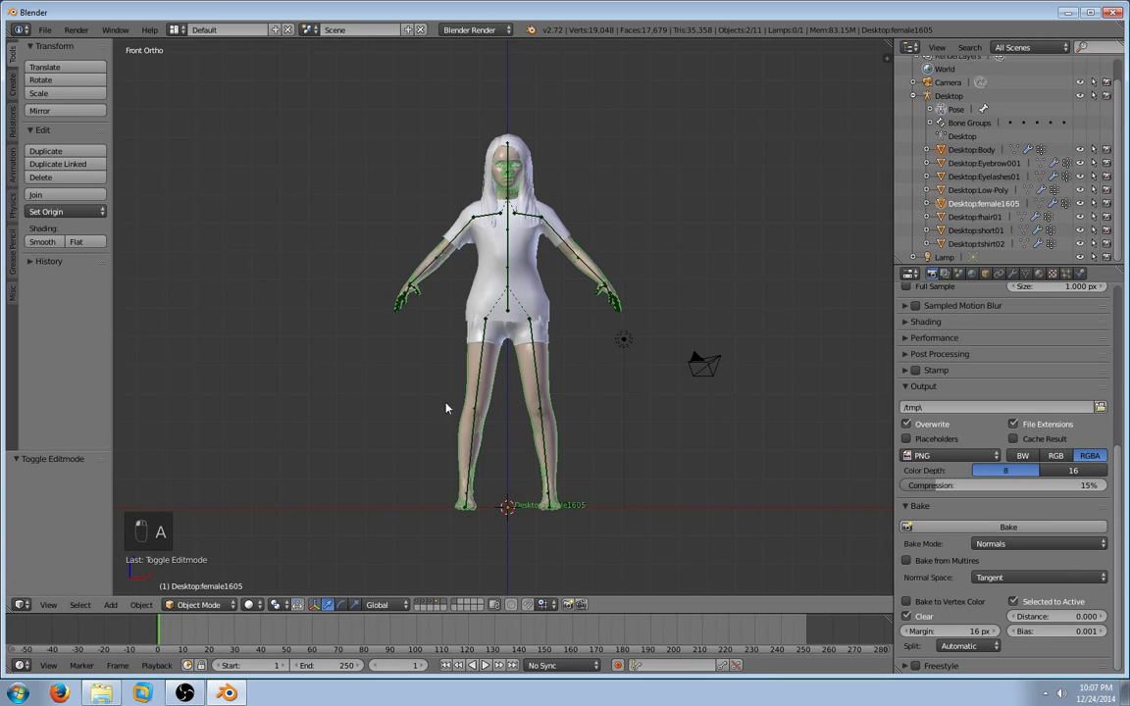
- Hide the Desktop:Body mesh in the viewport and reset the 3D cursor to the scene origin
{"action": "left_click", "coordinate": [985, 204]}
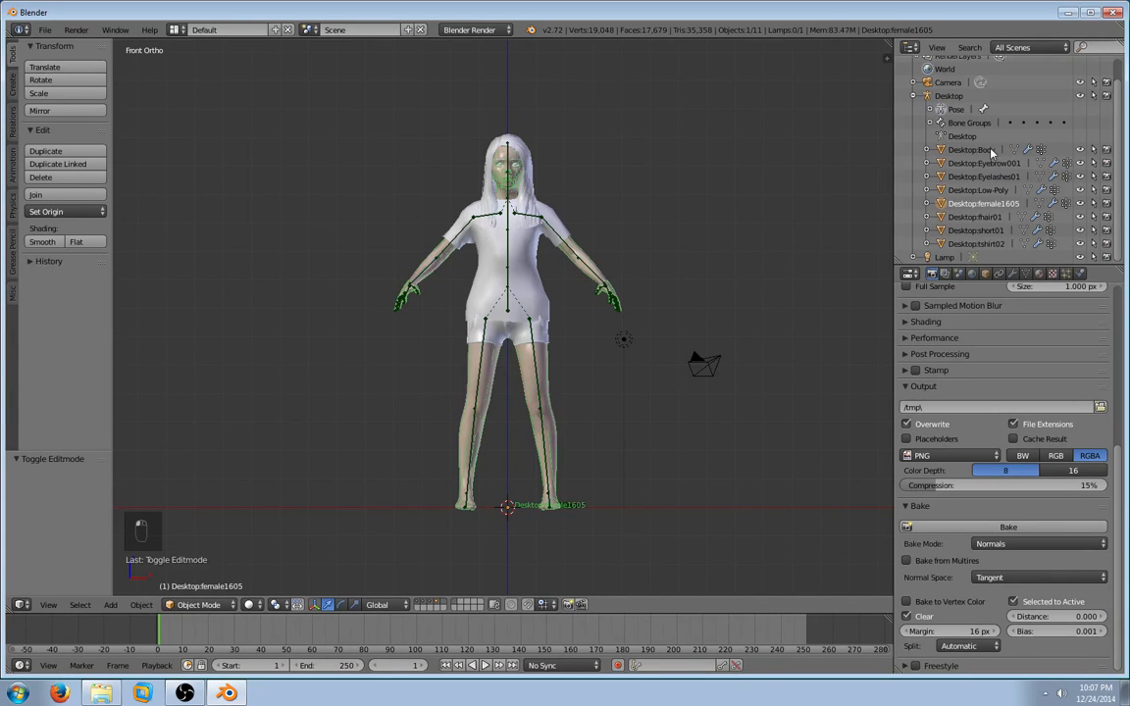
{"action": "left_click", "coordinate": [988, 150]}
{"action": "left_click", "coordinate": [1078, 150]}
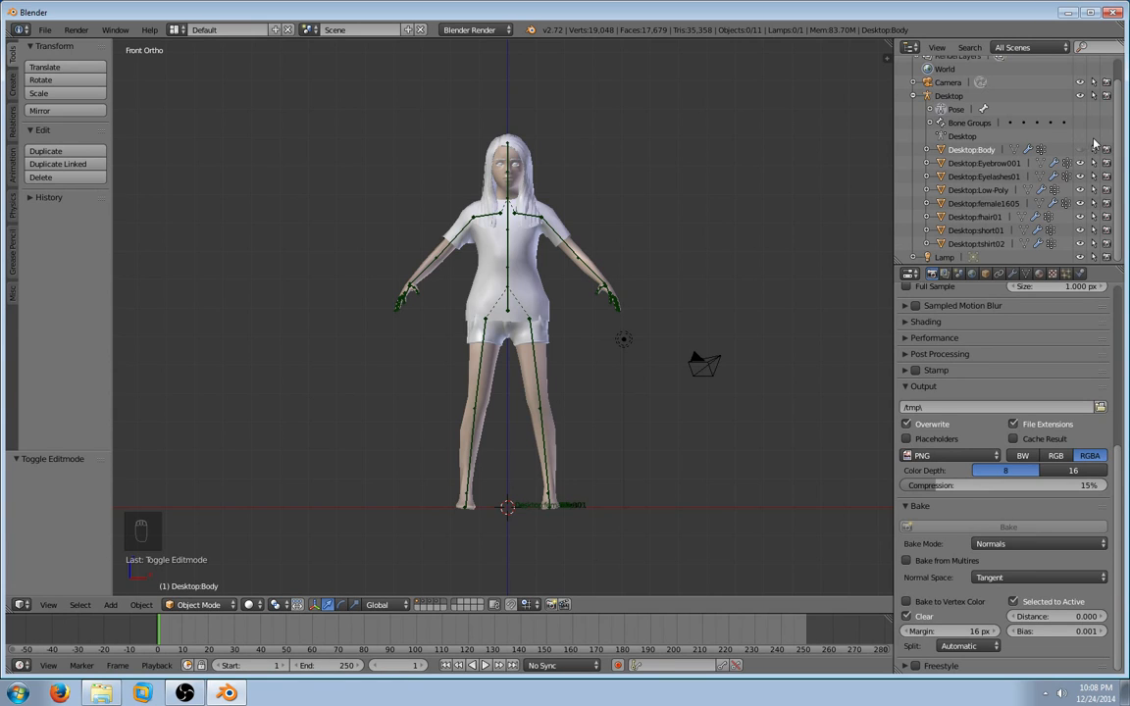
{"action": "left_click", "coordinate": [547, 435]}
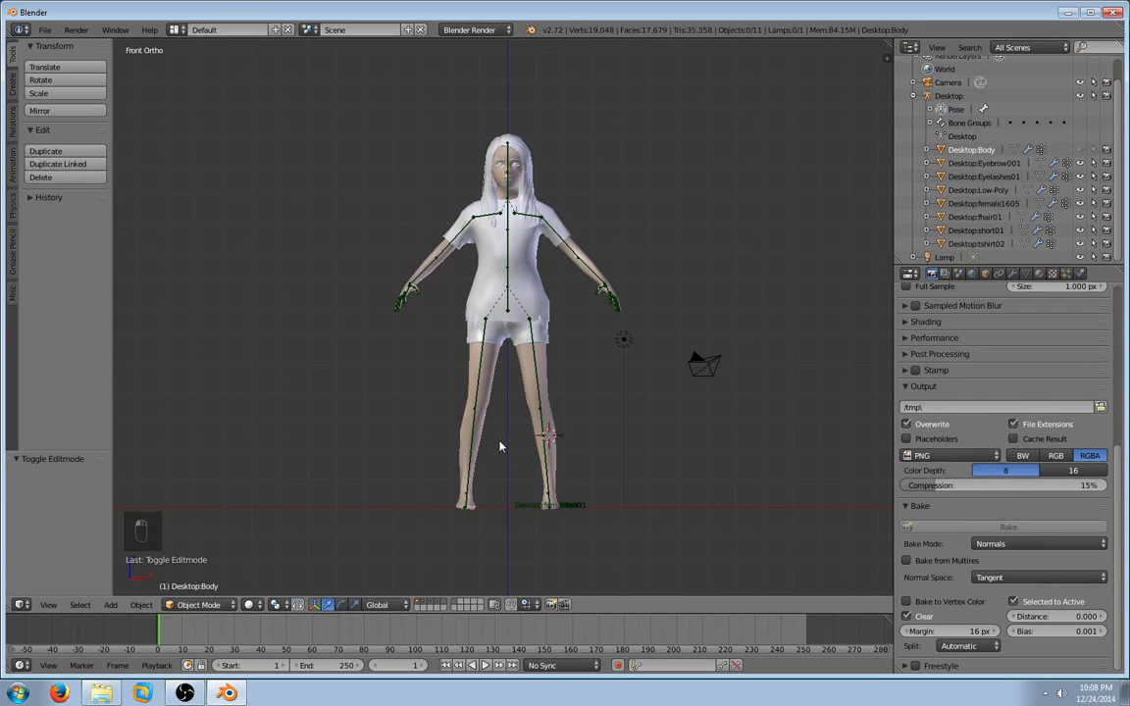
{"action": "key", "text": "shift+c"}
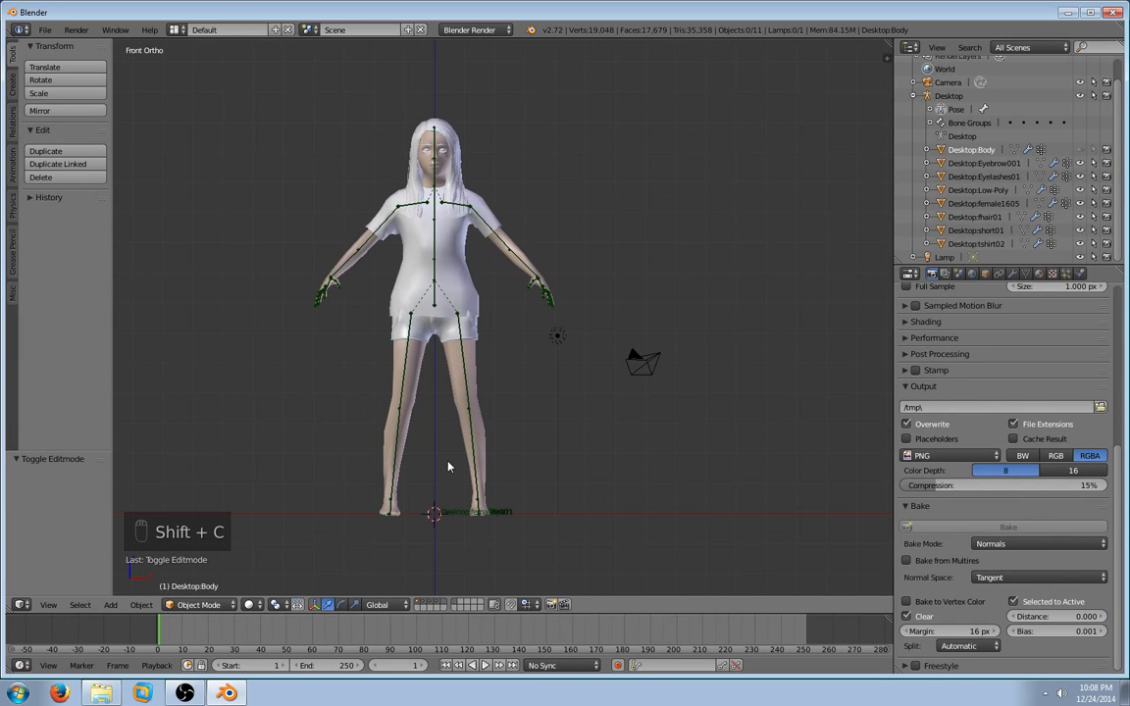
- Select the Desktop:female1605 mesh and add a new image texture in the first slot of its Desktop:Skin material
{"action": "right_click", "coordinate": [470, 357]}
{"action": "left_click", "coordinate": [1038, 274]}
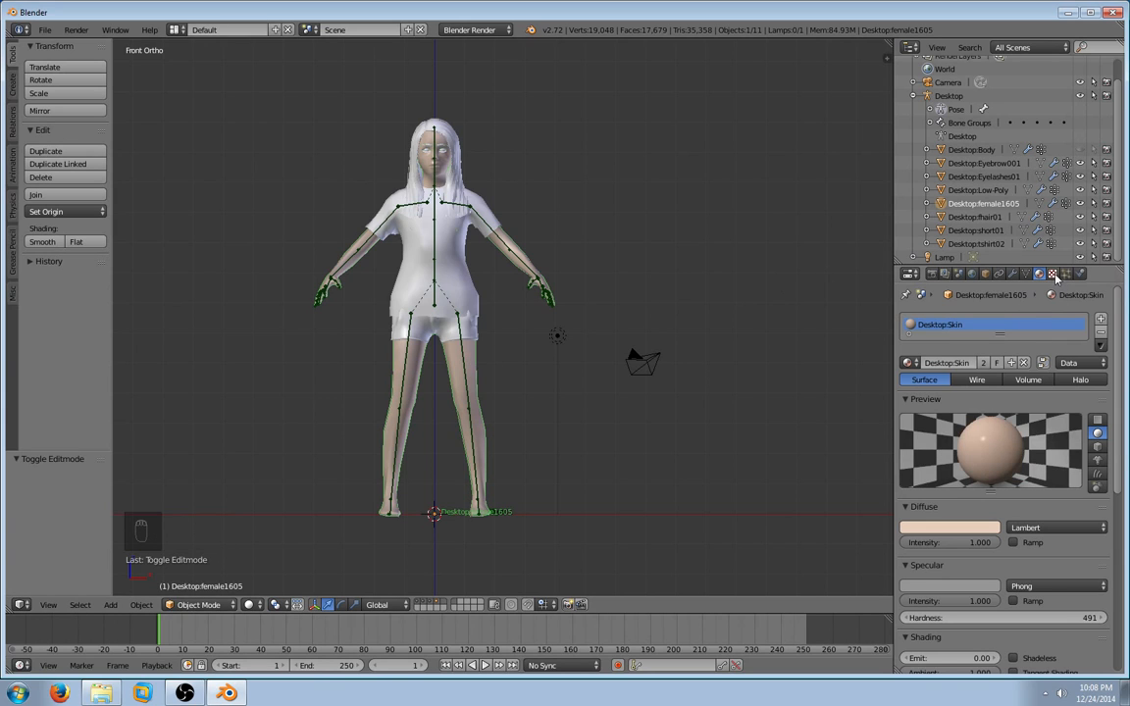
{"action": "left_click", "coordinate": [1052, 274]}
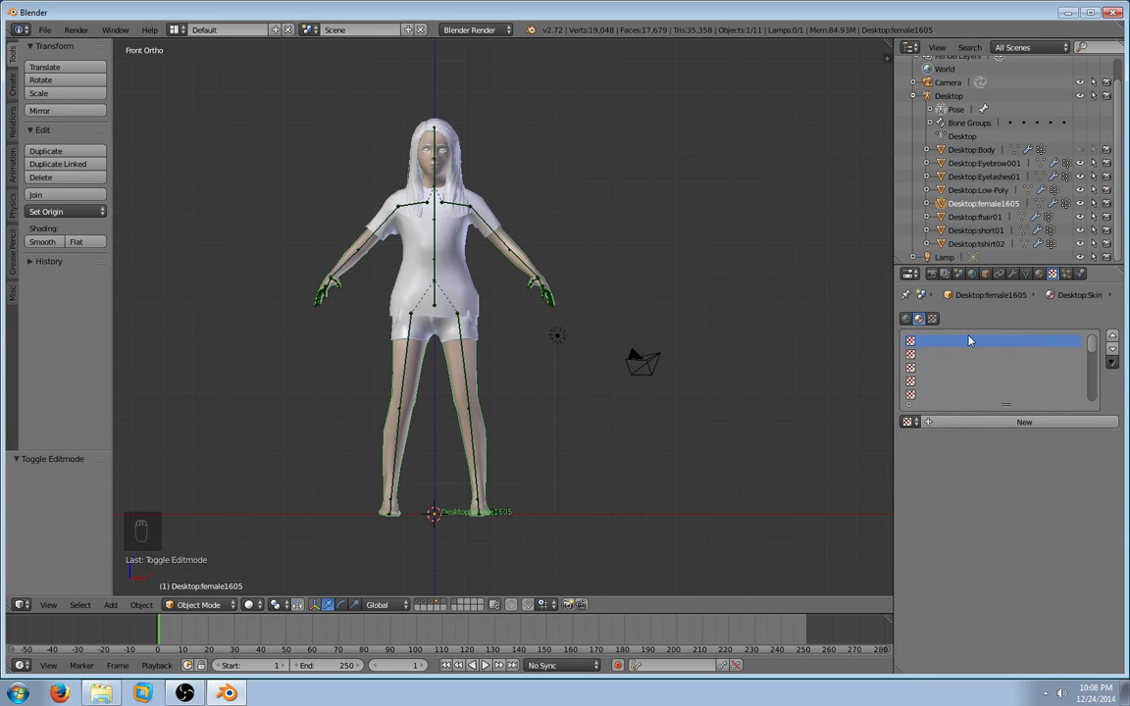
{"action": "left_click", "coordinate": [978, 421]}
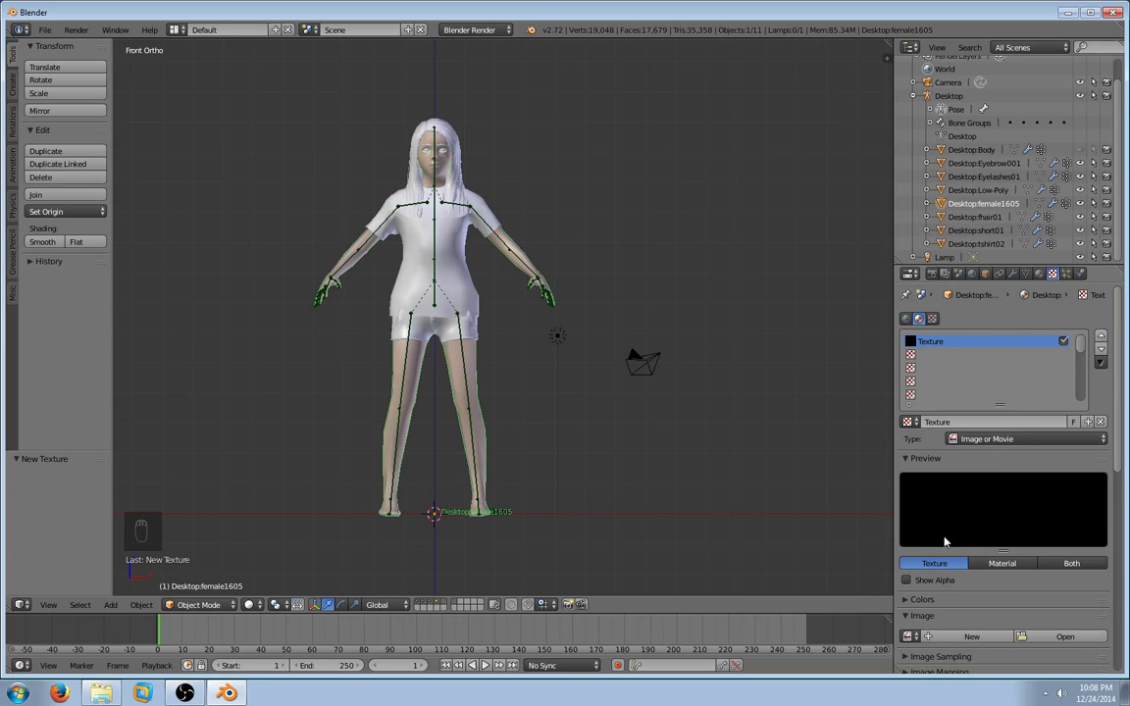
- Assign the existing Thithli Normal image to the new texture of the skin material
{"action": "left_click", "coordinate": [910, 637]}
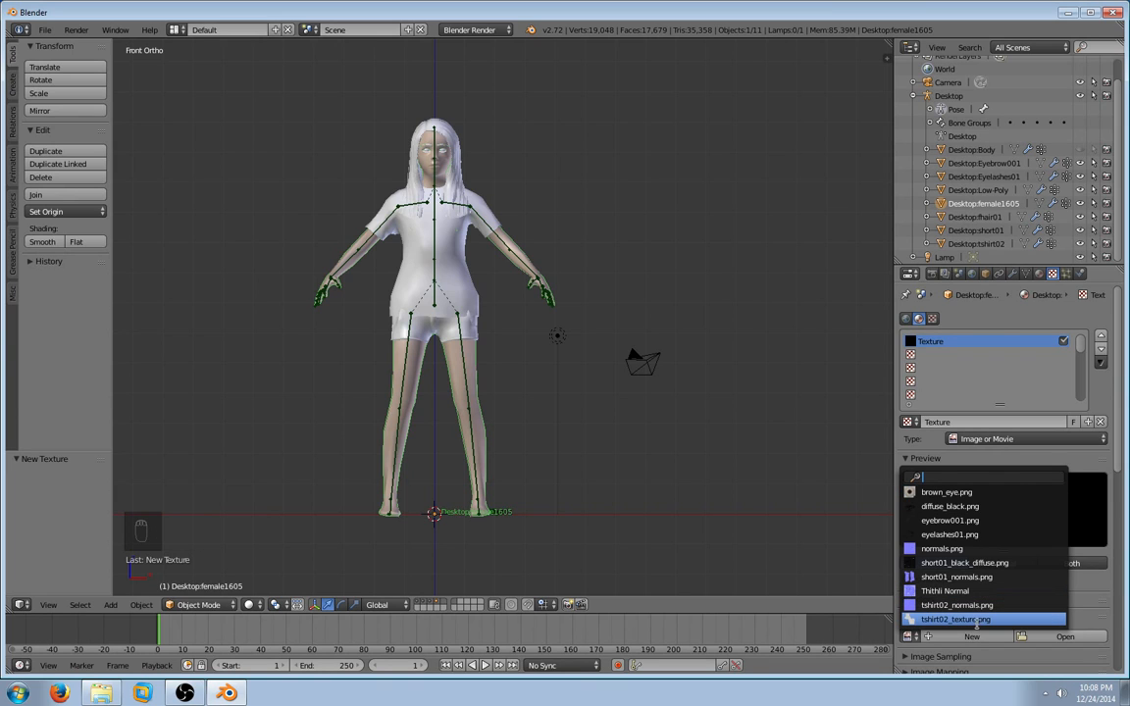
{"action": "left_click", "coordinate": [966, 591]}
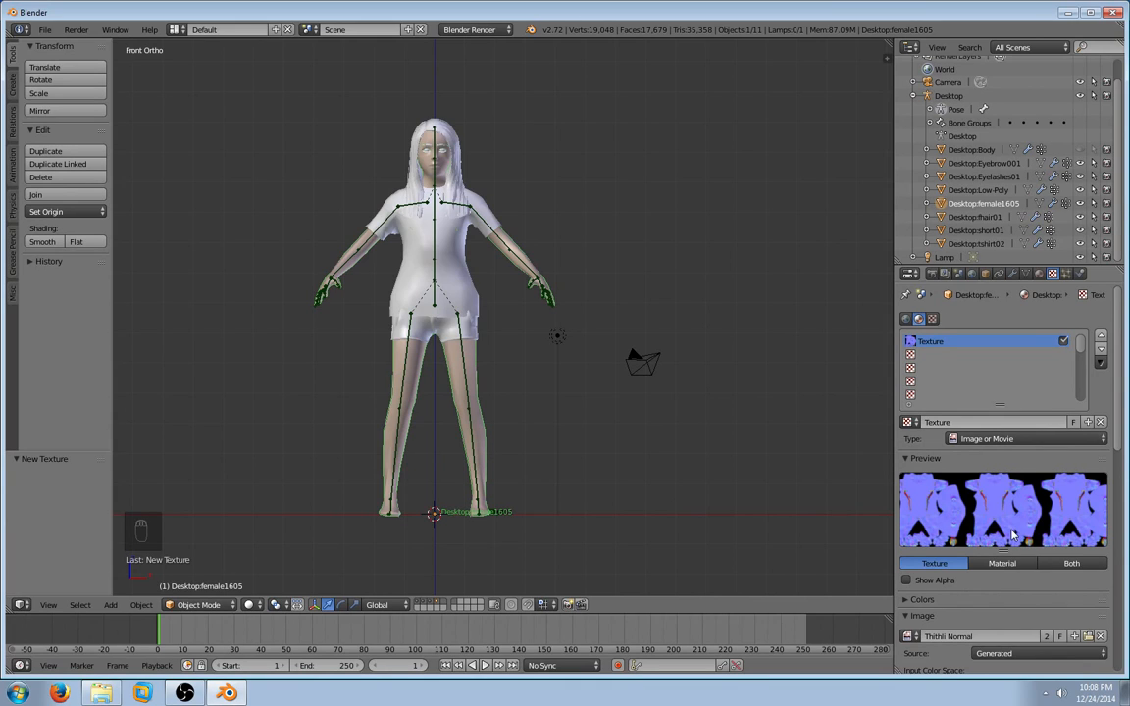
{"action": "scroll", "coordinate": [1013, 535], "scroll_direction": "down", "scroll_amount": 1}
{"action": "scroll", "coordinate": [1011, 536], "scroll_direction": "down", "scroll_amount": 4}
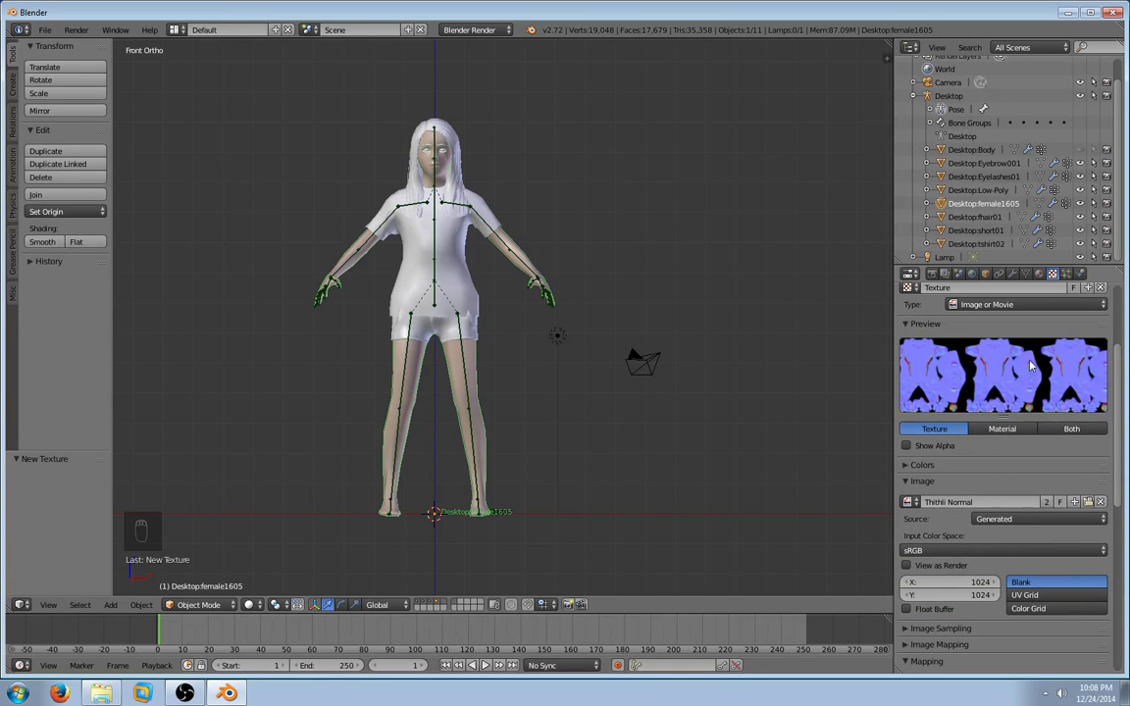
{"action": "scroll", "coordinate": [1012, 396], "scroll_direction": "up", "scroll_amount": 5}
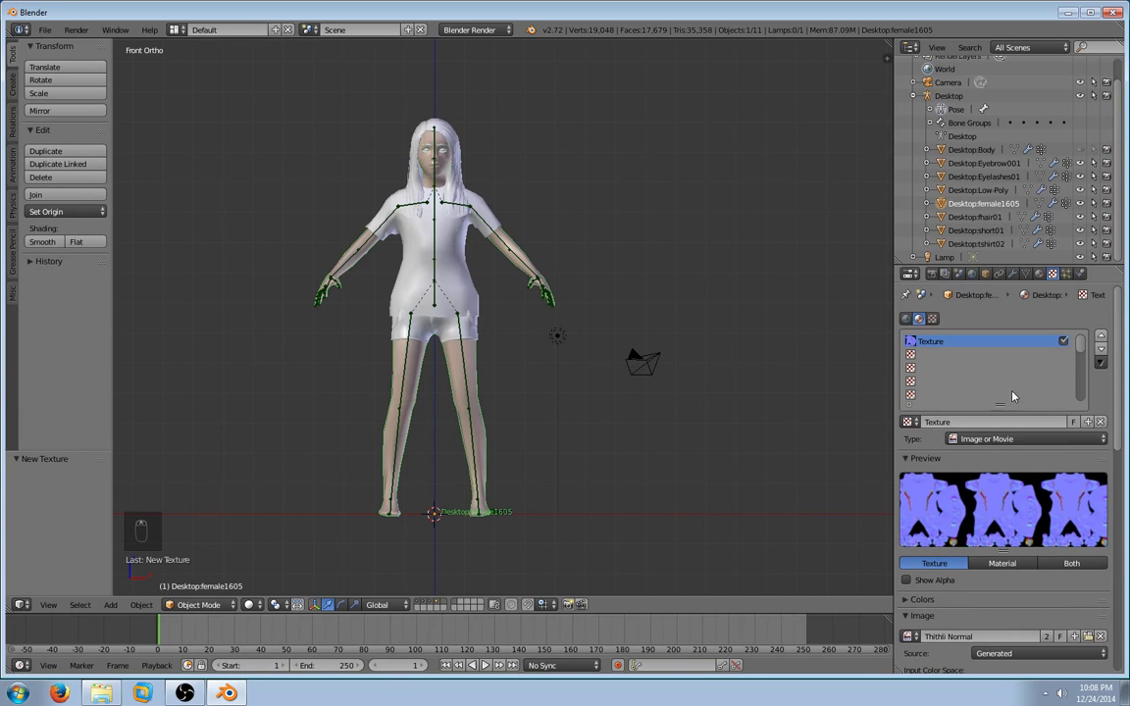
- Enable Normal Map in the image sampling settings of the Thithli Normal texture
{"action": "scroll", "coordinate": [1033, 537], "scroll_direction": "down", "scroll_amount": 7}
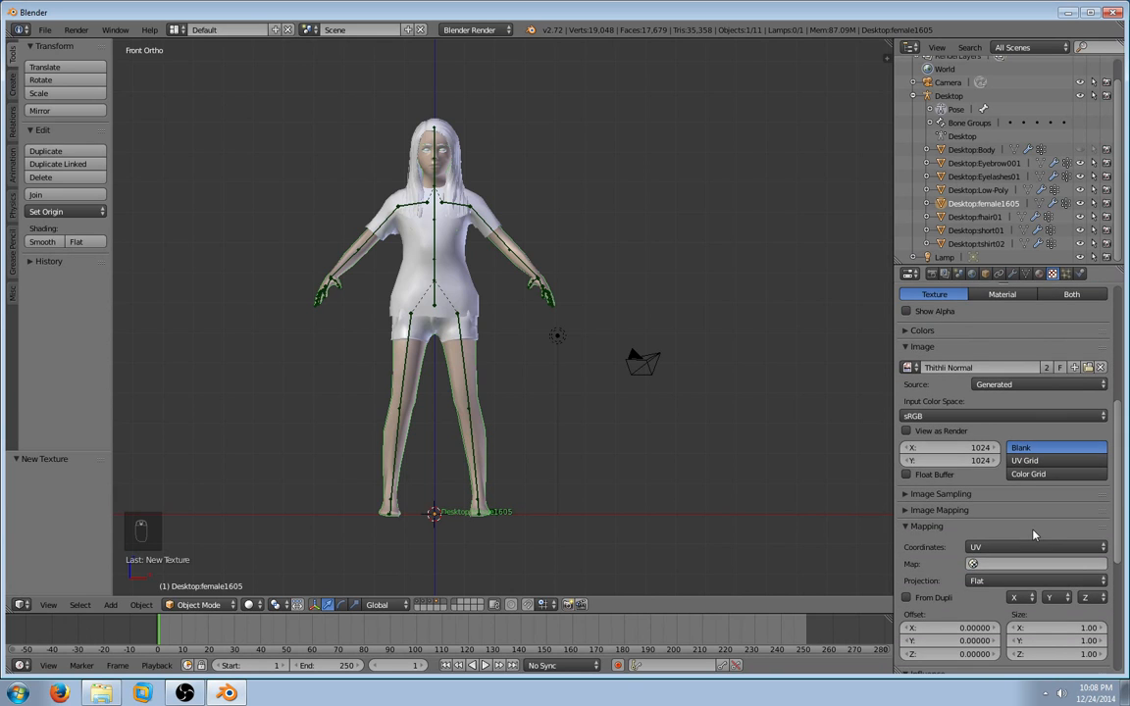
{"action": "left_click", "coordinate": [904, 495]}
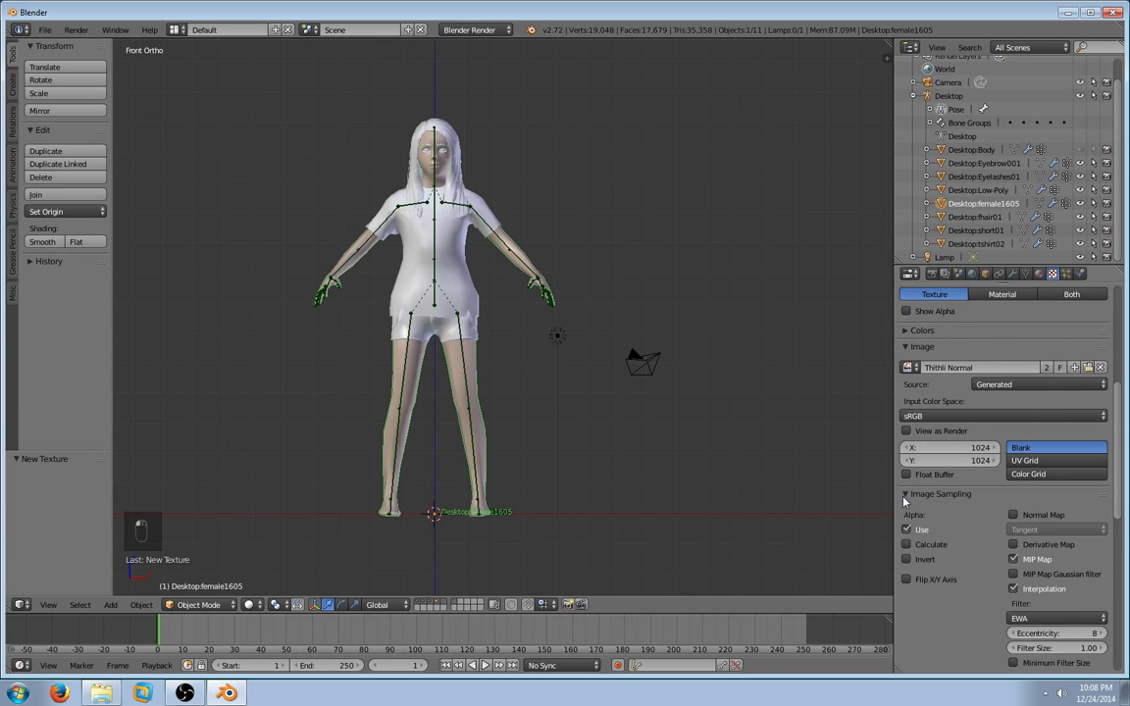
{"action": "left_click", "coordinate": [1013, 515]}
{"action": "scroll", "coordinate": [1012, 520], "scroll_direction": "down", "scroll_amount": 3}
{"action": "scroll", "coordinate": [1012, 519], "scroll_direction": "down", "scroll_amount": 3}
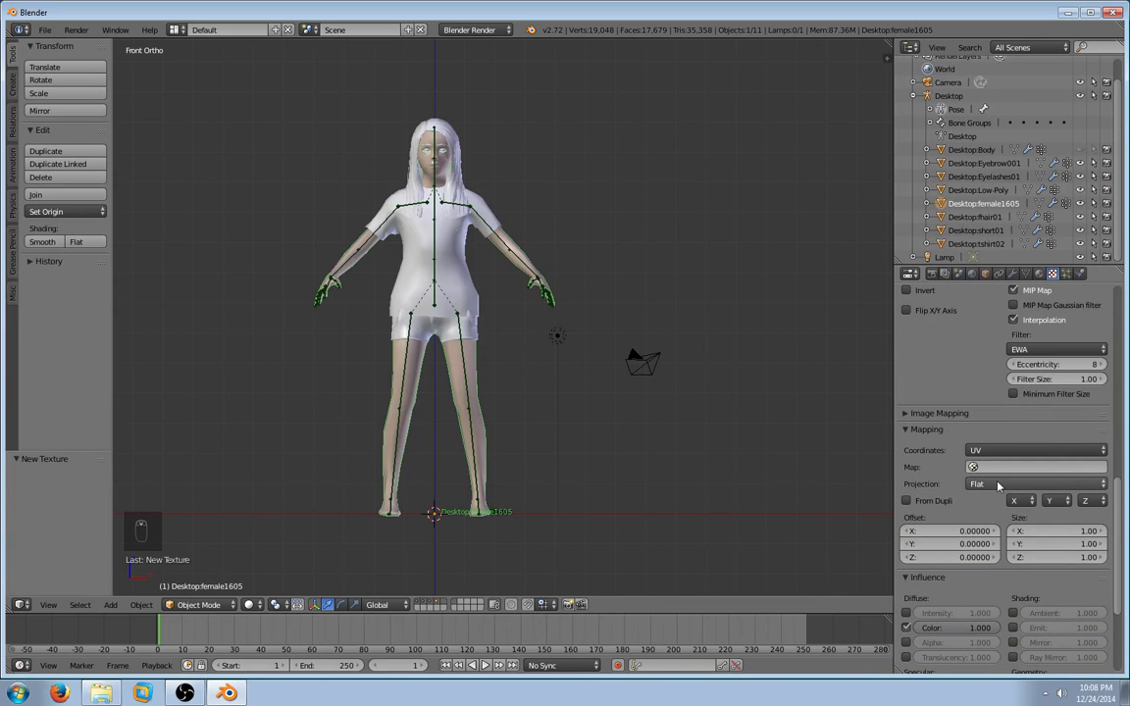
{"action": "scroll", "coordinate": [1000, 505], "scroll_direction": "down", "scroll_amount": 3}
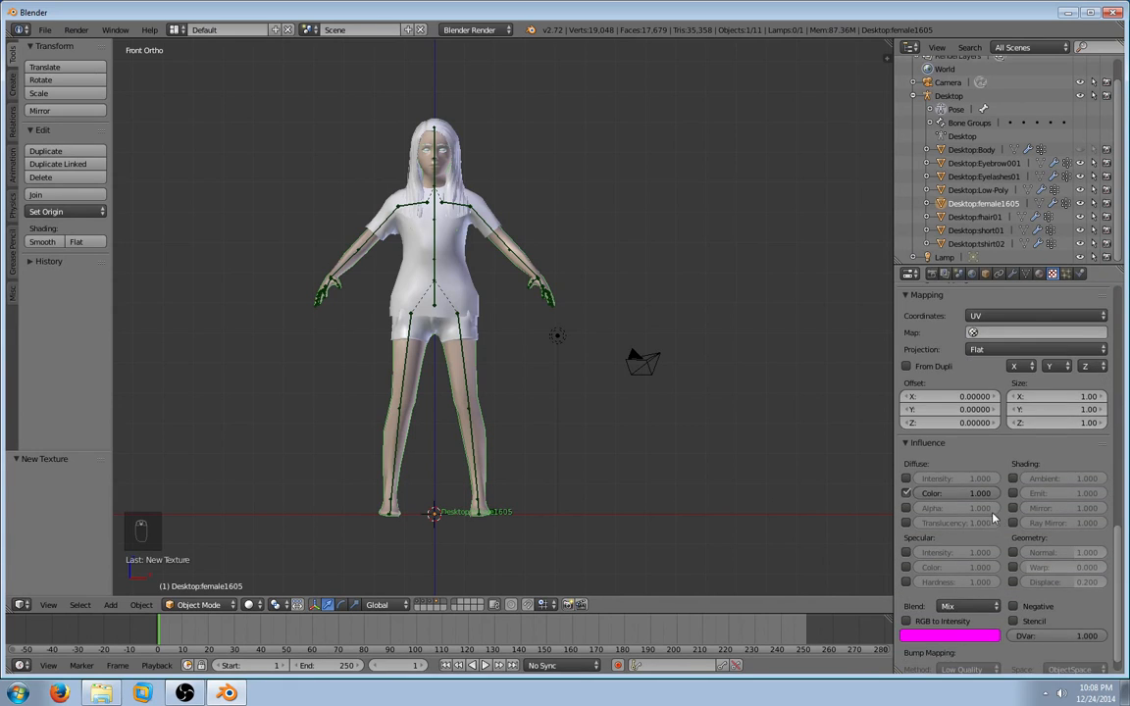
- Set the viewport shading to Texture and switch the viewport's material mode to GLSL
{"action": "left_click", "coordinate": [260, 607]}
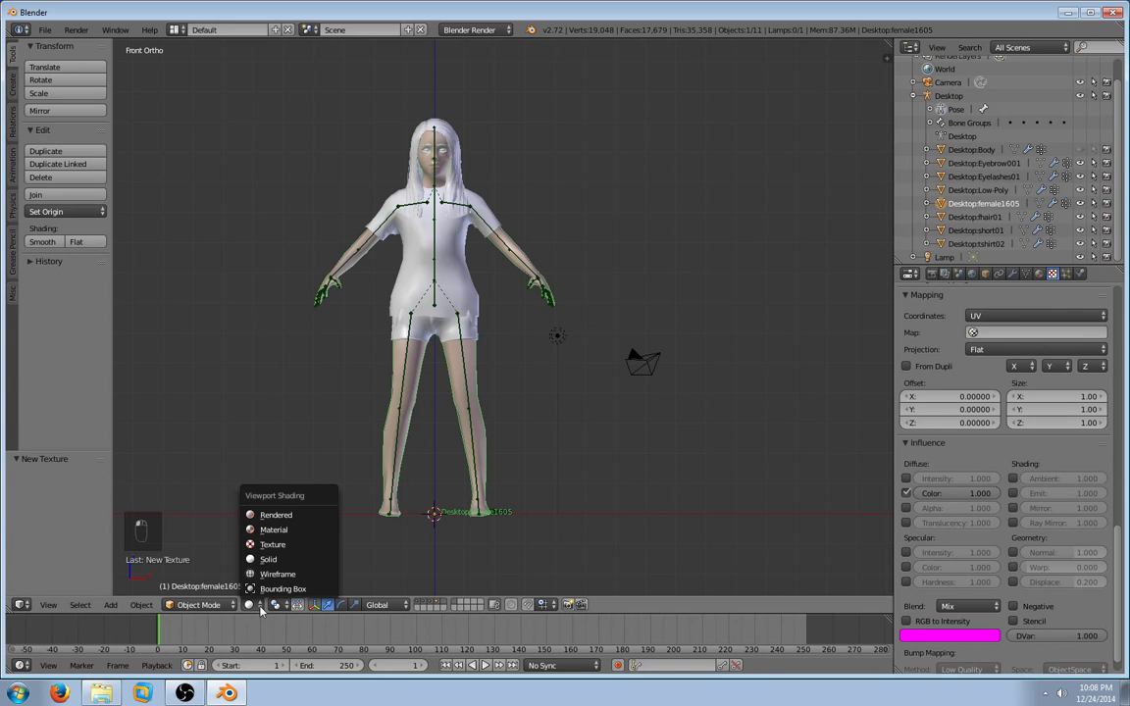
{"action": "left_click", "coordinate": [257, 546]}
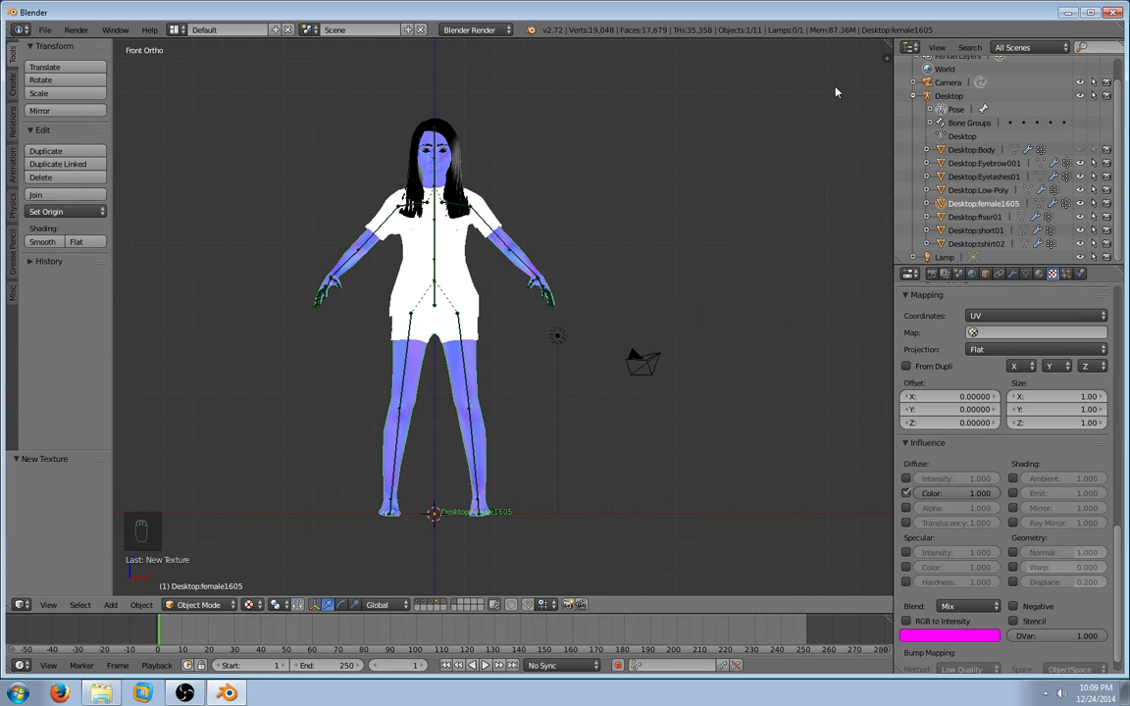
{"action": "left_click", "coordinate": [884, 53]}
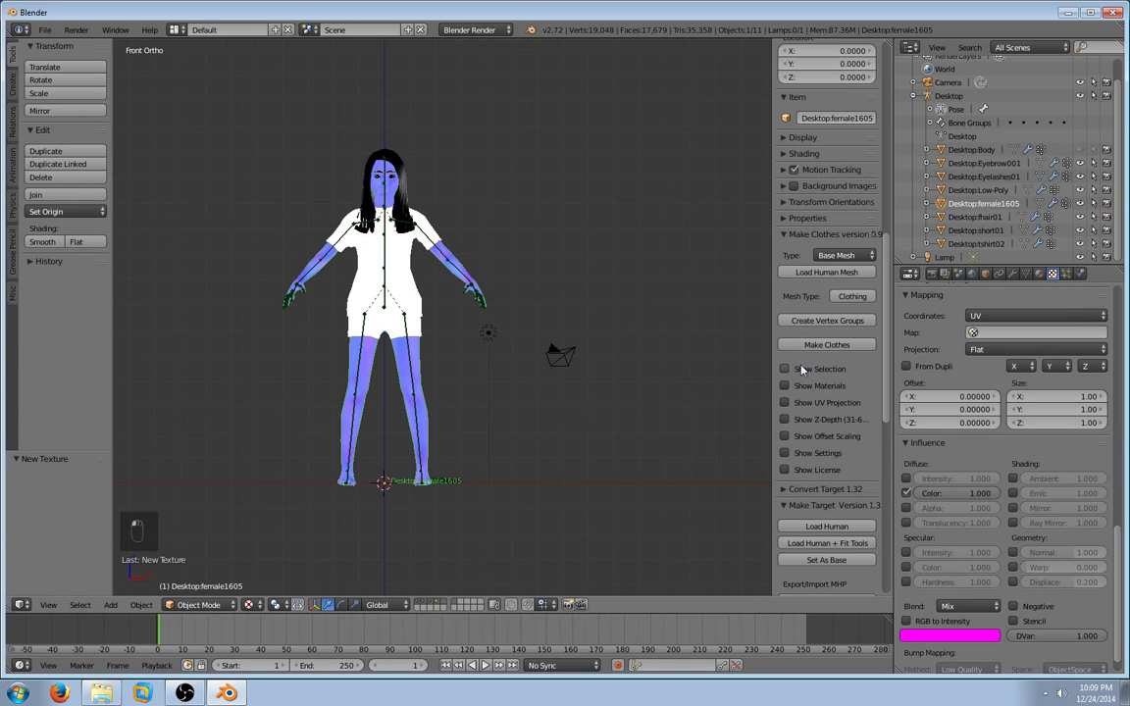
{"action": "scroll", "coordinate": [804, 365], "scroll_direction": "up", "scroll_amount": 3}
{"action": "left_click", "coordinate": [796, 262]}
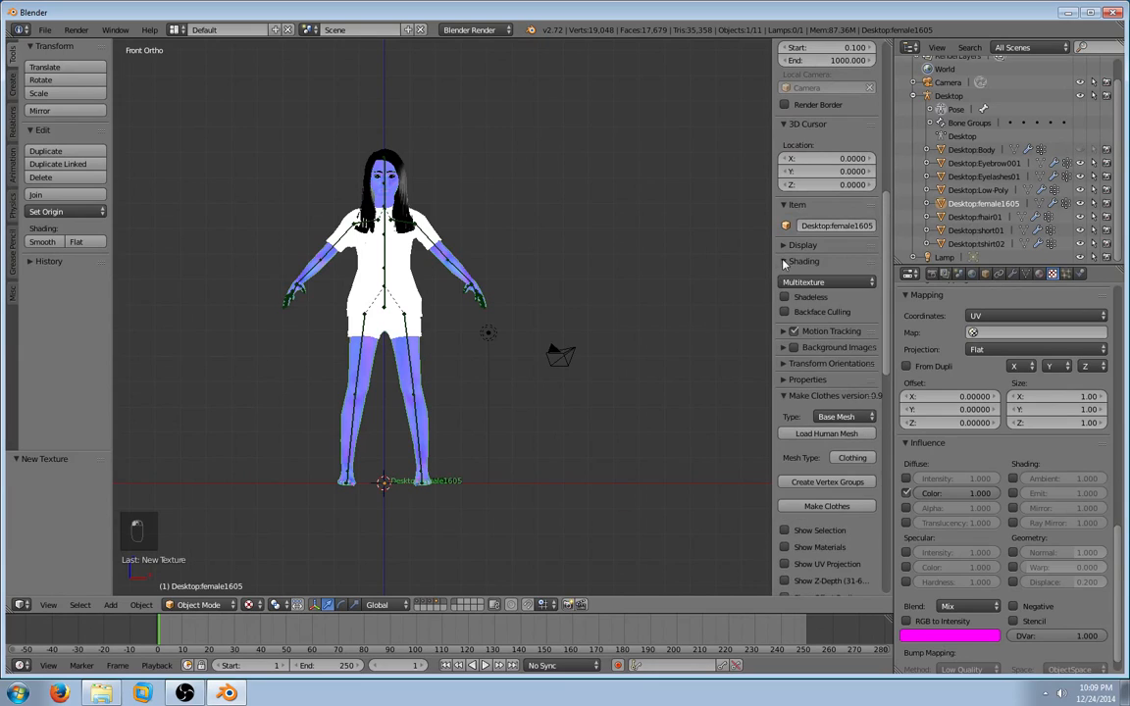
{"action": "left_click", "coordinate": [805, 283]}
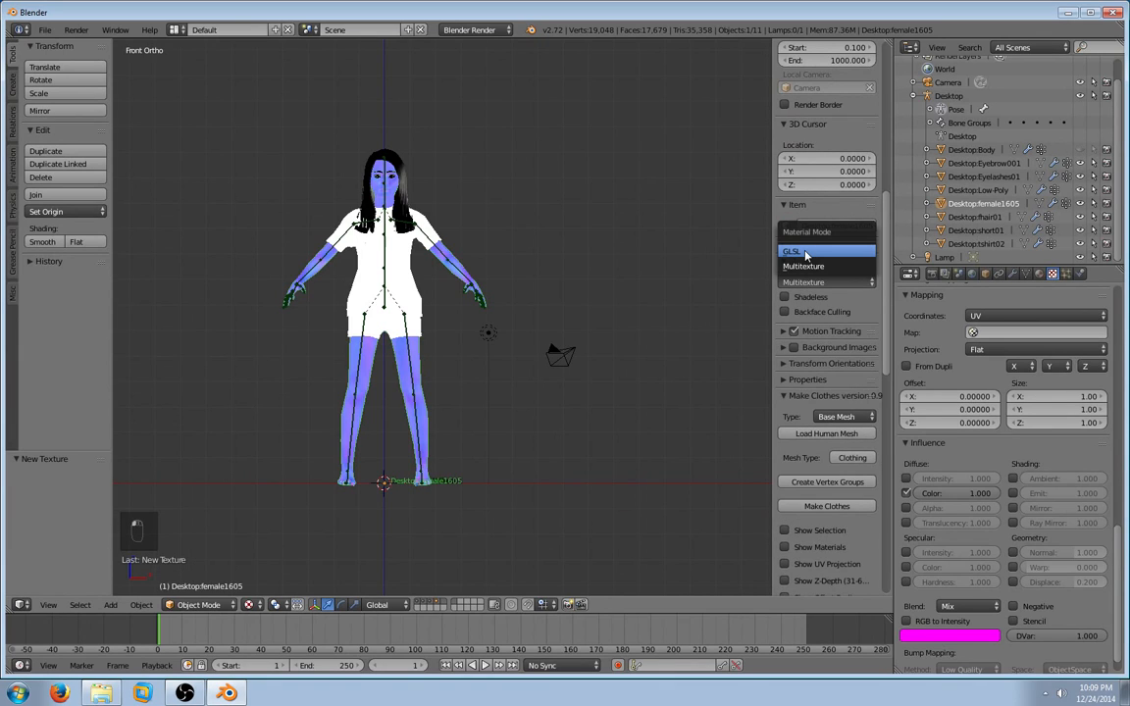
{"action": "left_click", "coordinate": [805, 253]}
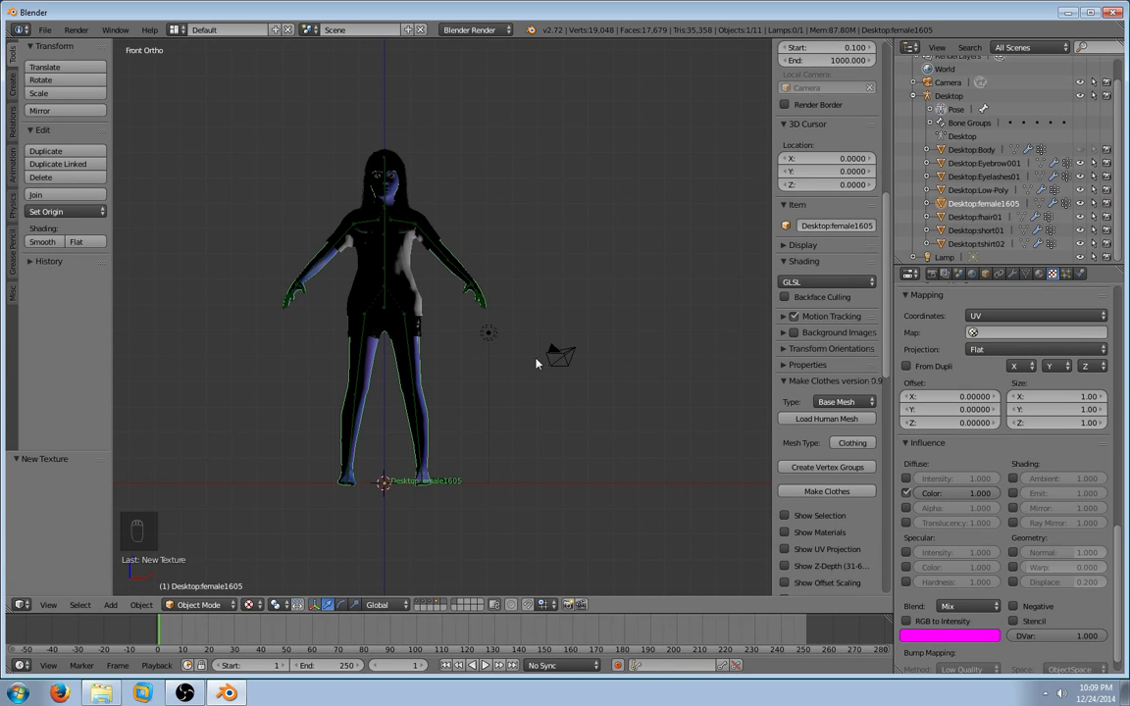
- Select the lamp beside the character and change its type to Hemi
{"action": "right_click", "coordinate": [488, 335]}
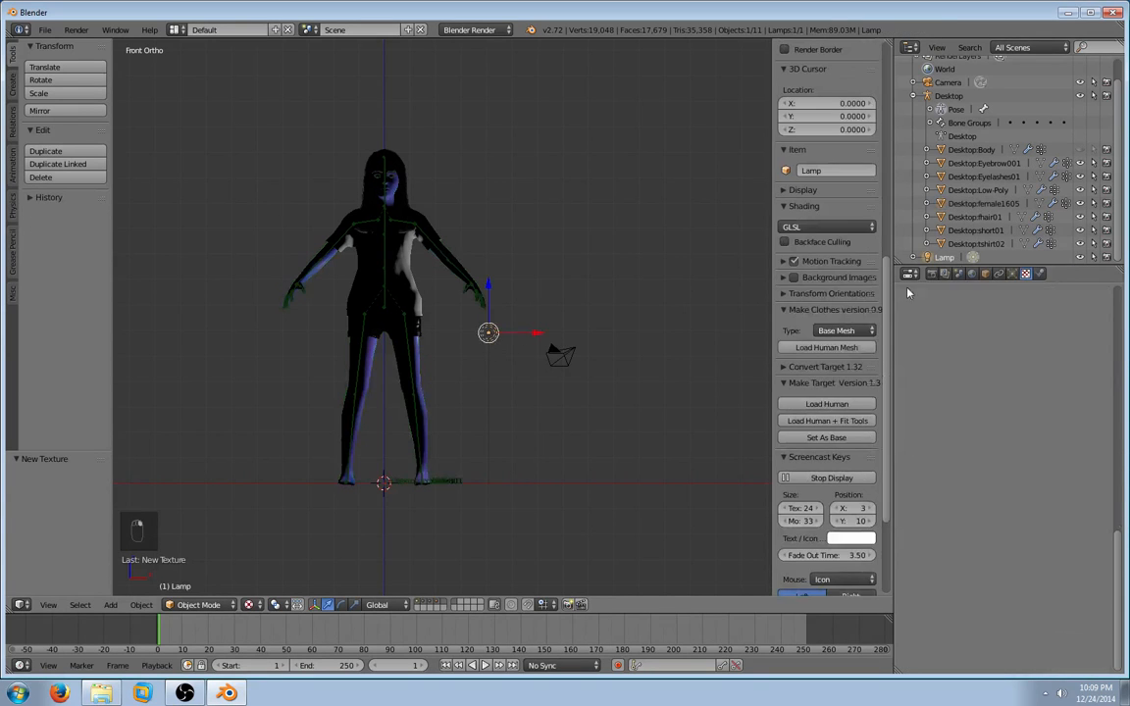
{"action": "left_click", "coordinate": [1011, 275]}
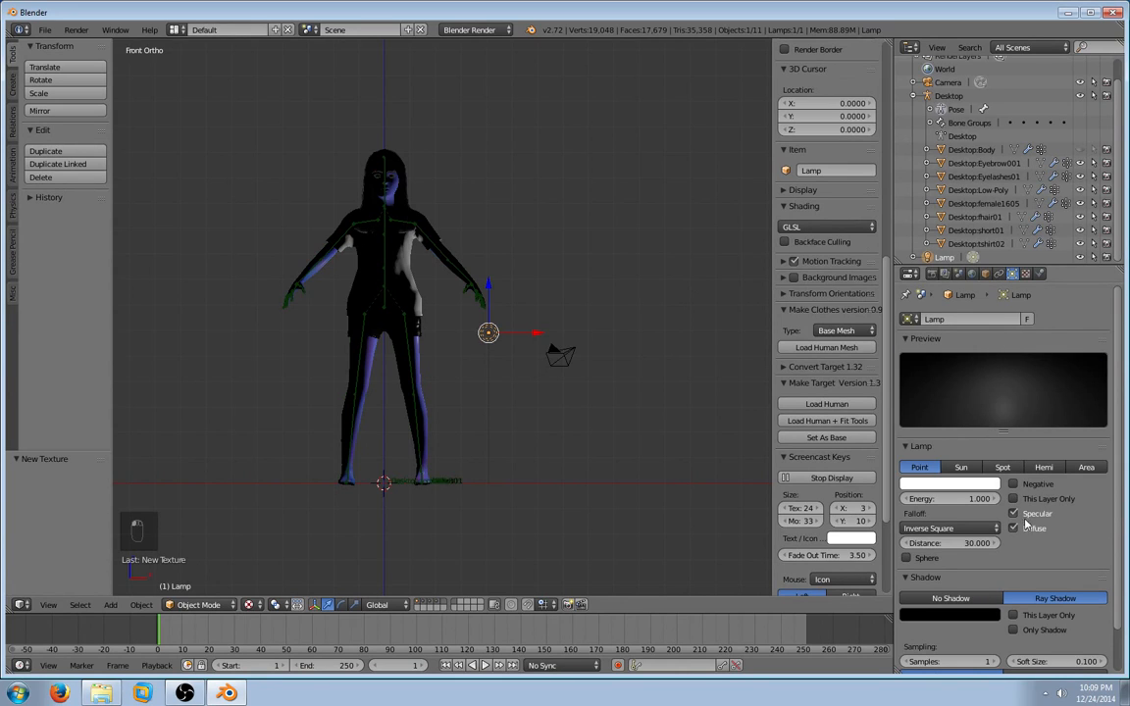
{"action": "left_click", "coordinate": [1035, 469]}
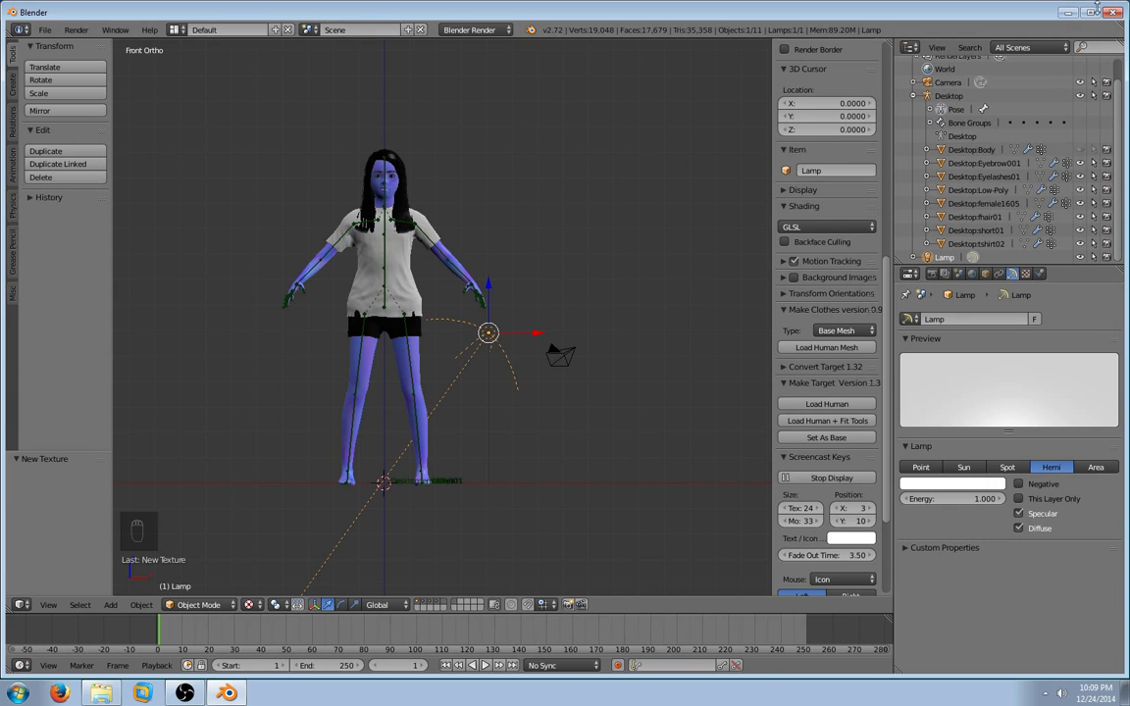
- Reselect the Desktop:female1605 mesh and make its skin texture influence Normal at 1.000 instead of diffuse Color
{"action": "right_click", "coordinate": [409, 350]}
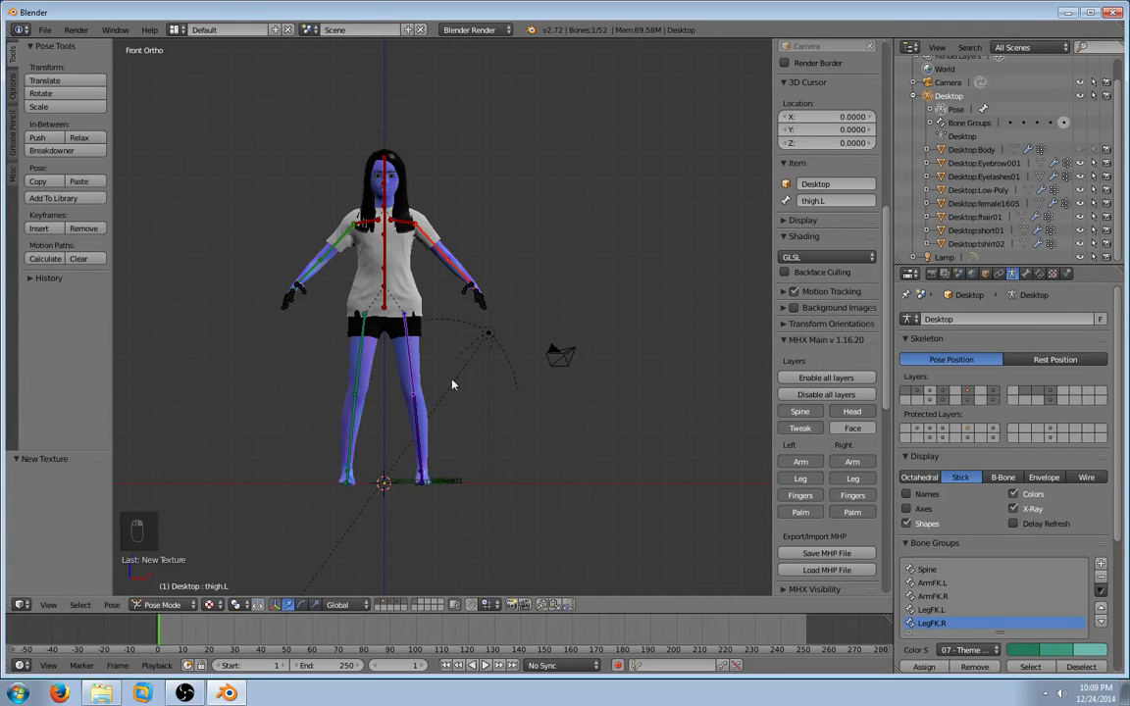
{"action": "right_click", "coordinate": [377, 323]}
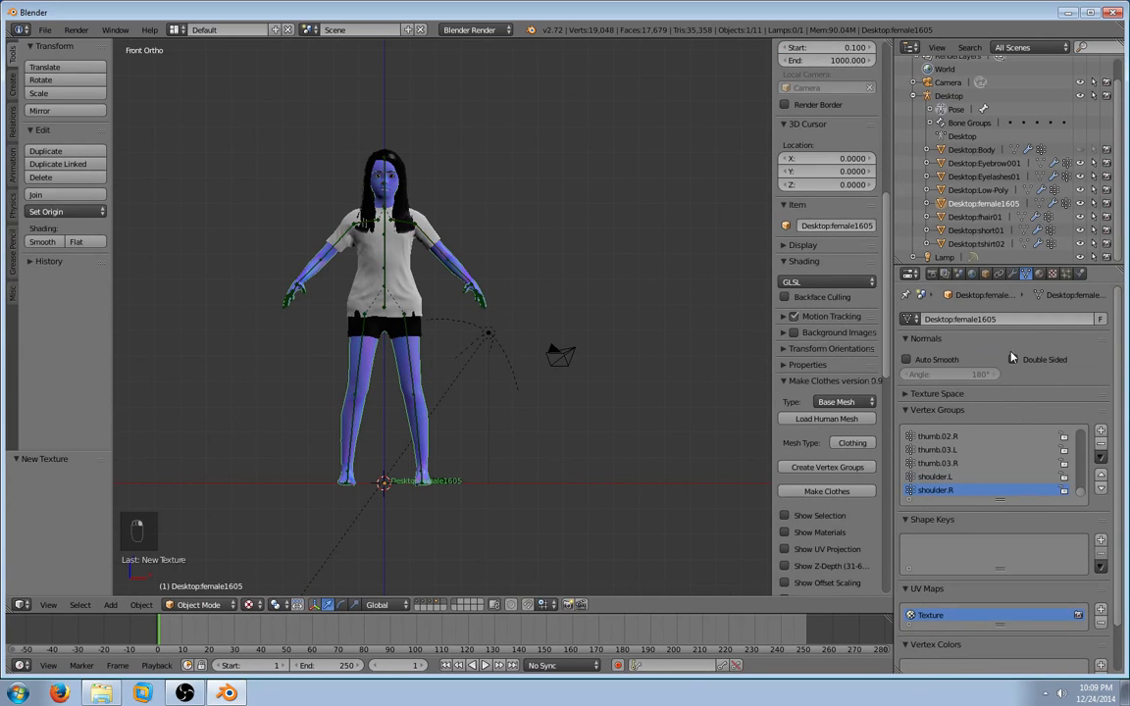
{"action": "left_click", "coordinate": [1052, 273]}
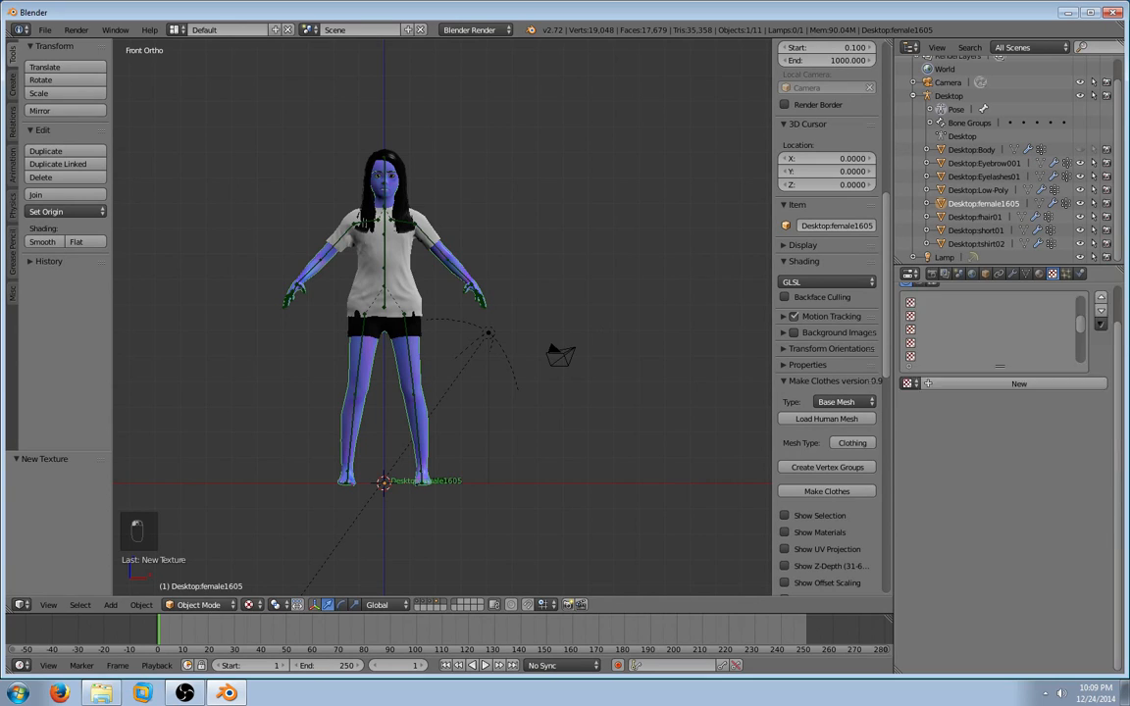
{"action": "left_click", "coordinate": [985, 340]}
{"action": "left_click", "coordinate": [1038, 273]}
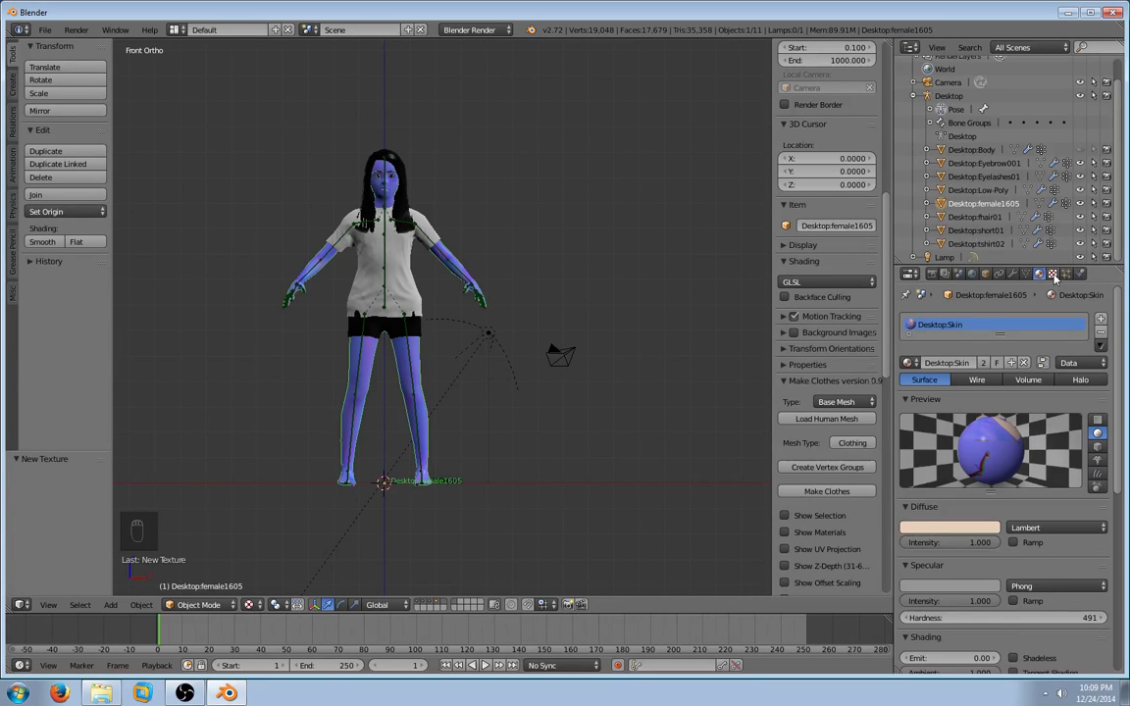
{"action": "left_click", "coordinate": [1052, 275]}
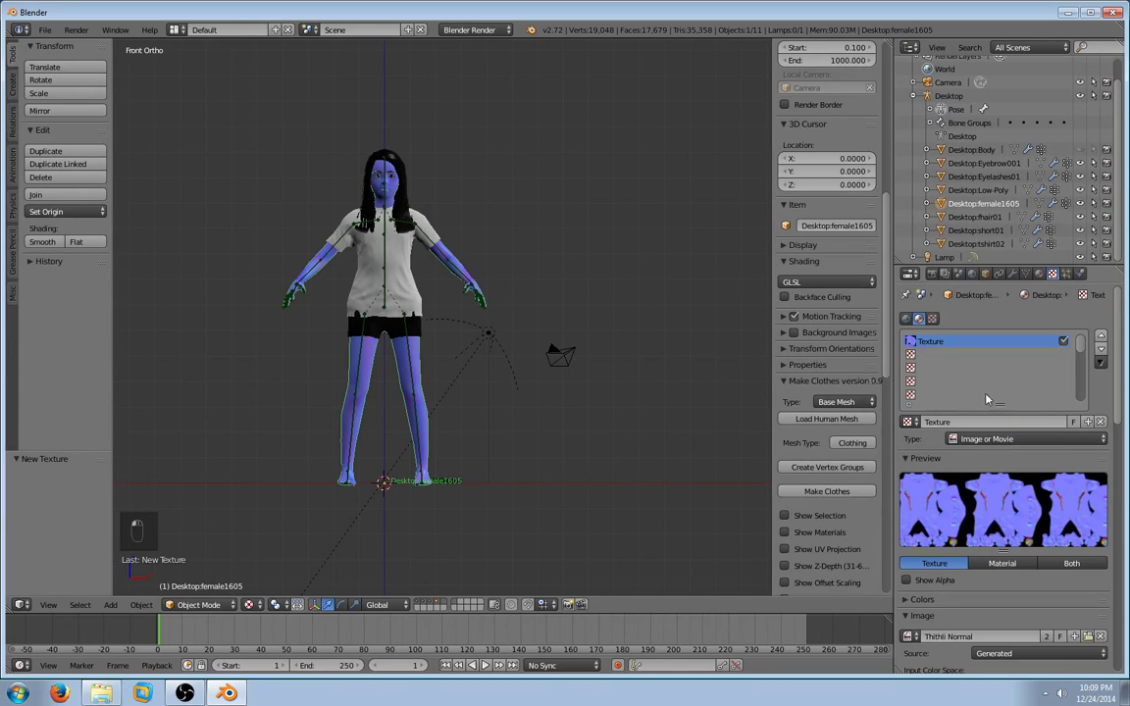
{"action": "scroll", "coordinate": [1029, 468], "scroll_direction": "down", "scroll_amount": 3}
{"action": "scroll", "coordinate": [1030, 467], "scroll_direction": "down", "scroll_amount": 5}
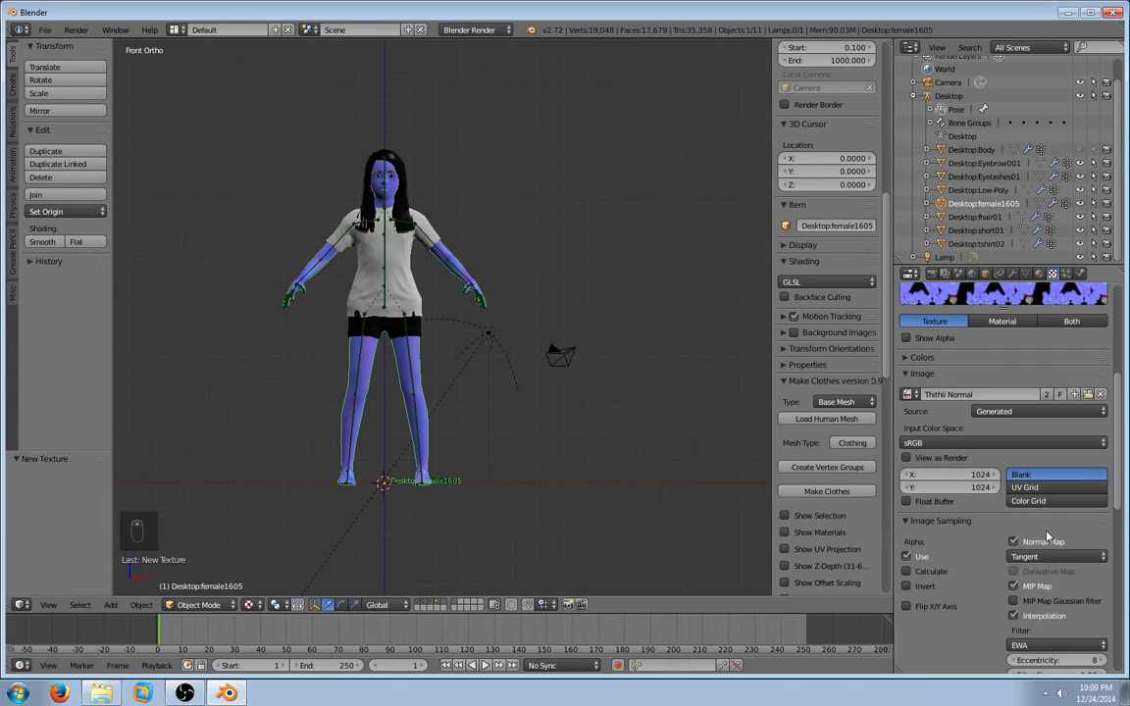
{"action": "scroll", "coordinate": [1038, 552], "scroll_direction": "down", "scroll_amount": 8}
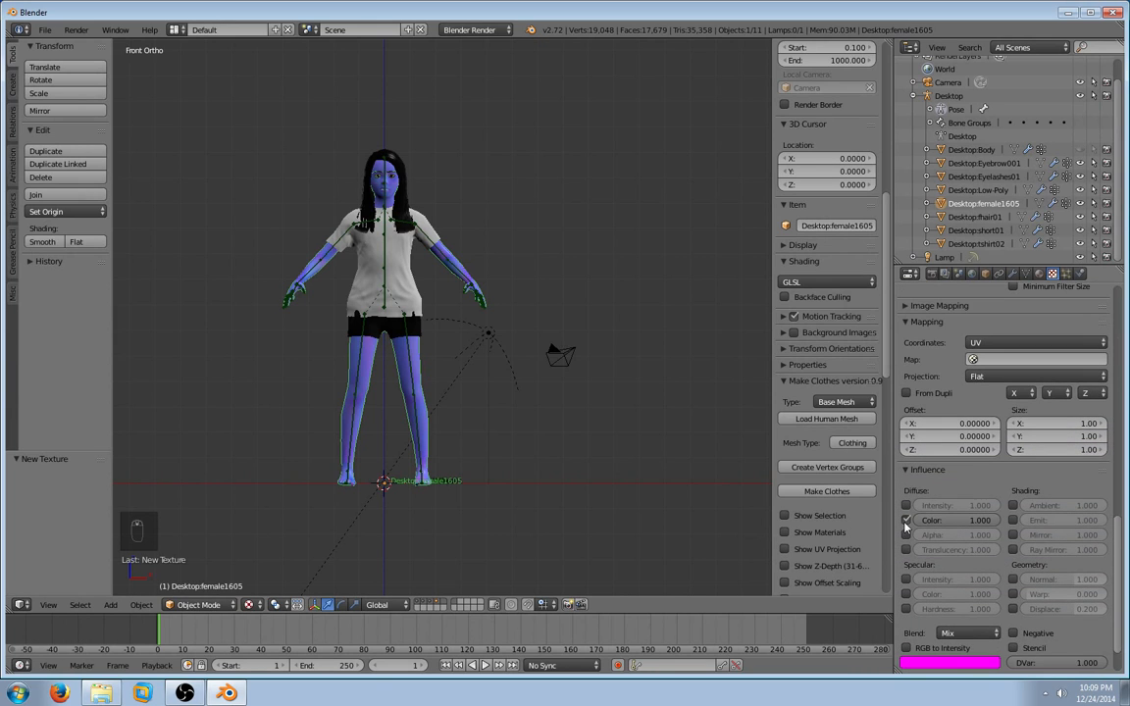
{"action": "left_click", "coordinate": [1012, 578]}
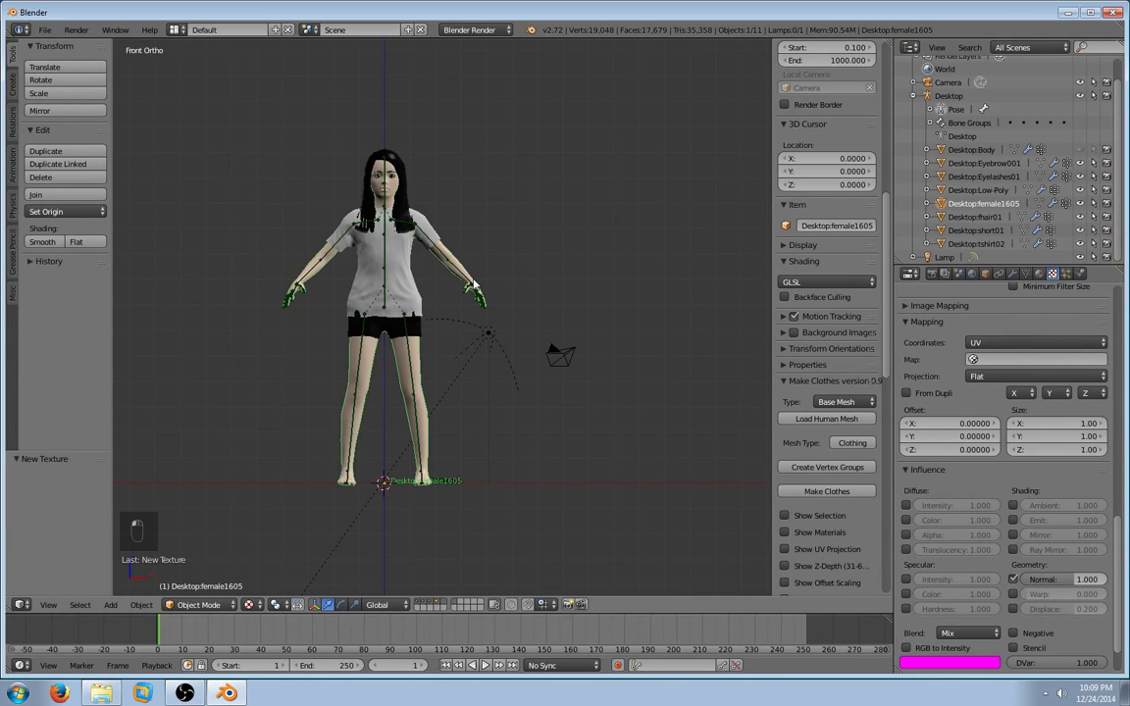
- Compare the character's face up close with the normal map texture disabled and enabled again
{"action": "scroll", "coordinate": [363, 226], "scroll_direction": "up", "scroll_amount": 1}
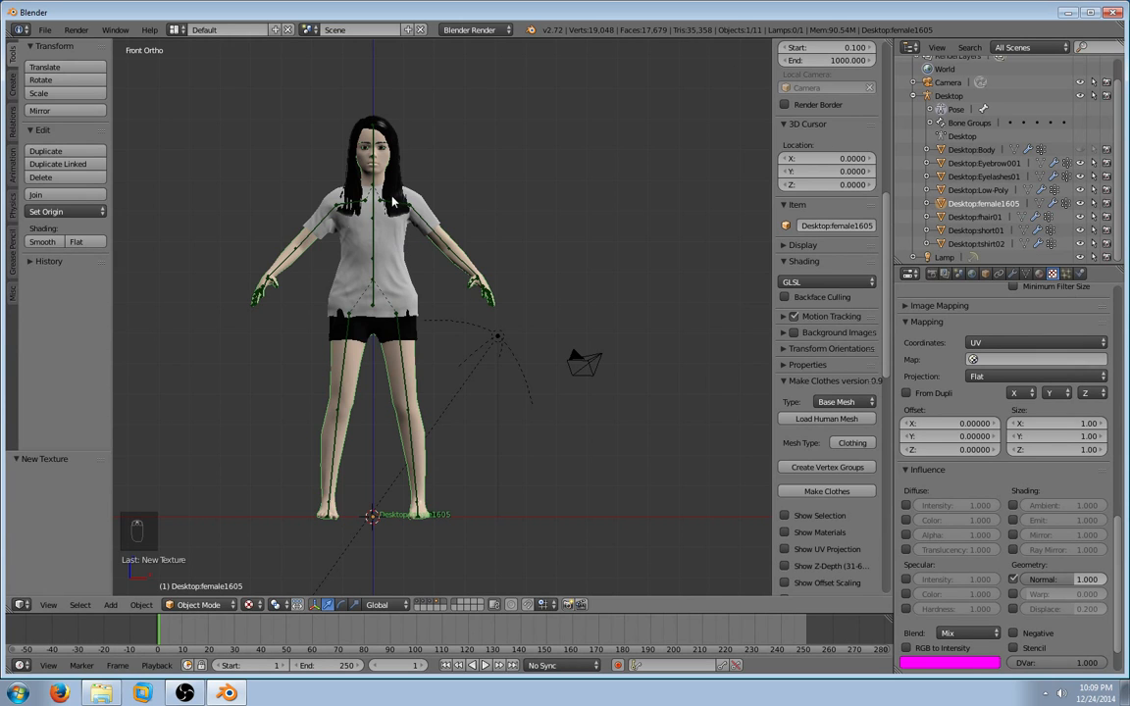
{"action": "middle_click_drag", "start_coordinate": [390, 200], "coordinate": [428, 373], "text": "shift"}
{"action": "scroll", "coordinate": [427, 366], "scroll_direction": "up", "scroll_amount": 1}
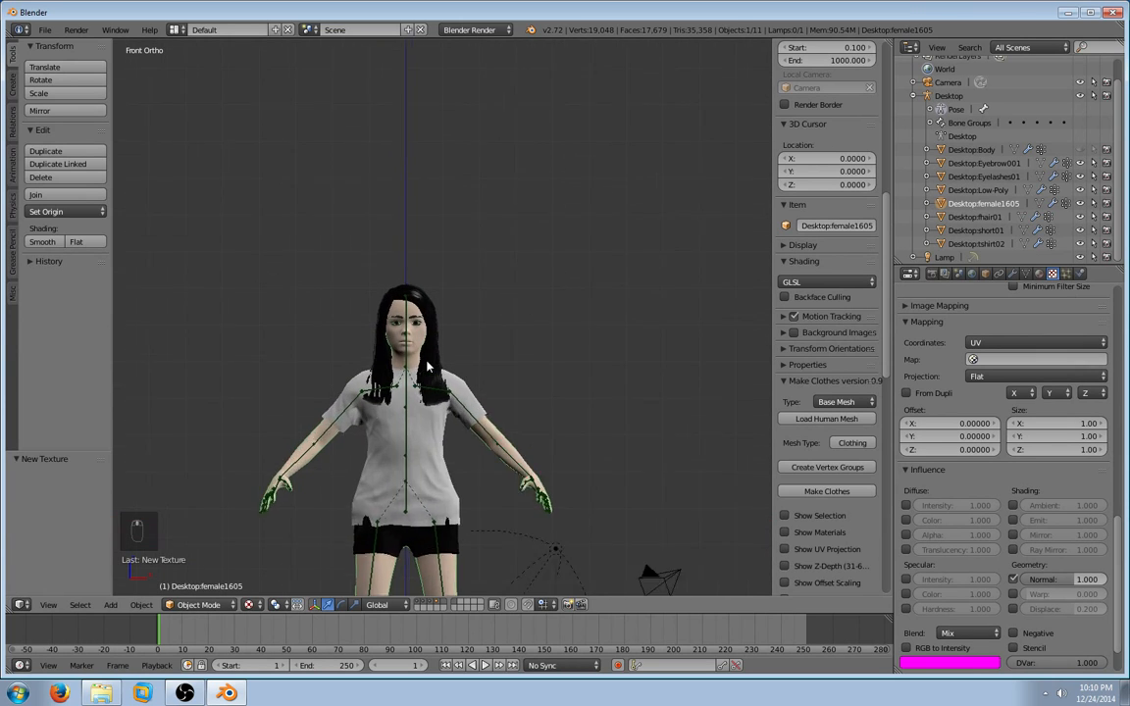
{"action": "scroll", "coordinate": [428, 366], "scroll_direction": "up", "scroll_amount": 2}
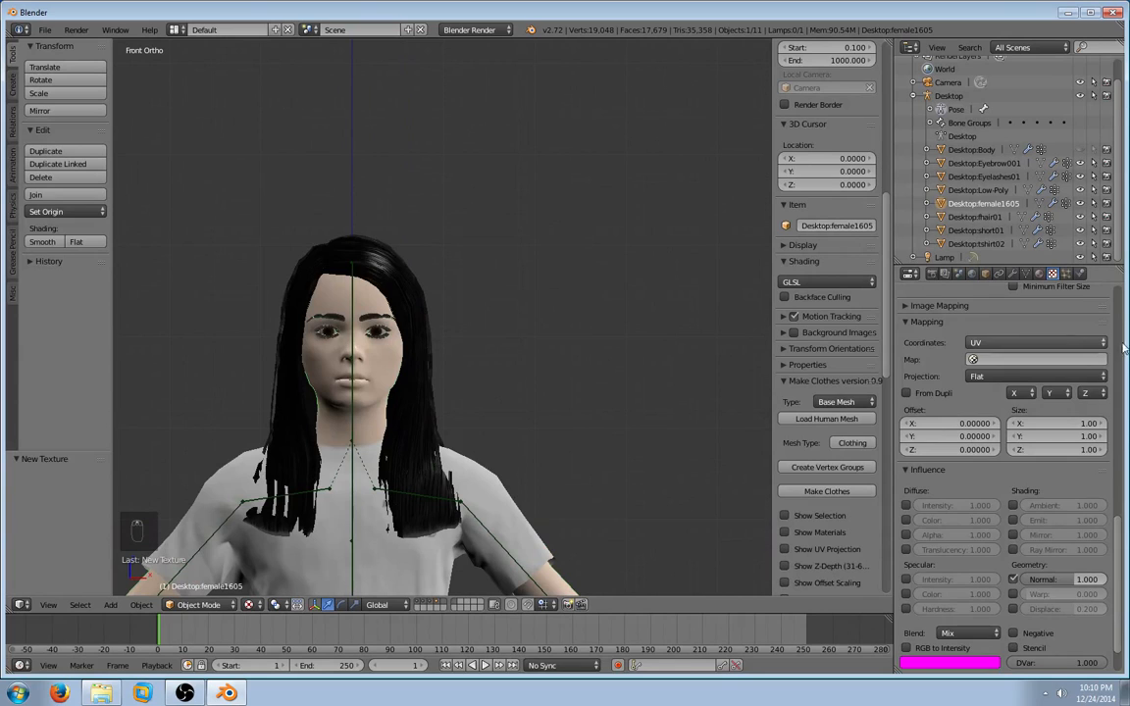
{"action": "scroll", "coordinate": [1115, 373], "scroll_direction": "up", "scroll_amount": 7}
{"action": "scroll", "coordinate": [1115, 374], "scroll_direction": "up", "scroll_amount": 8}
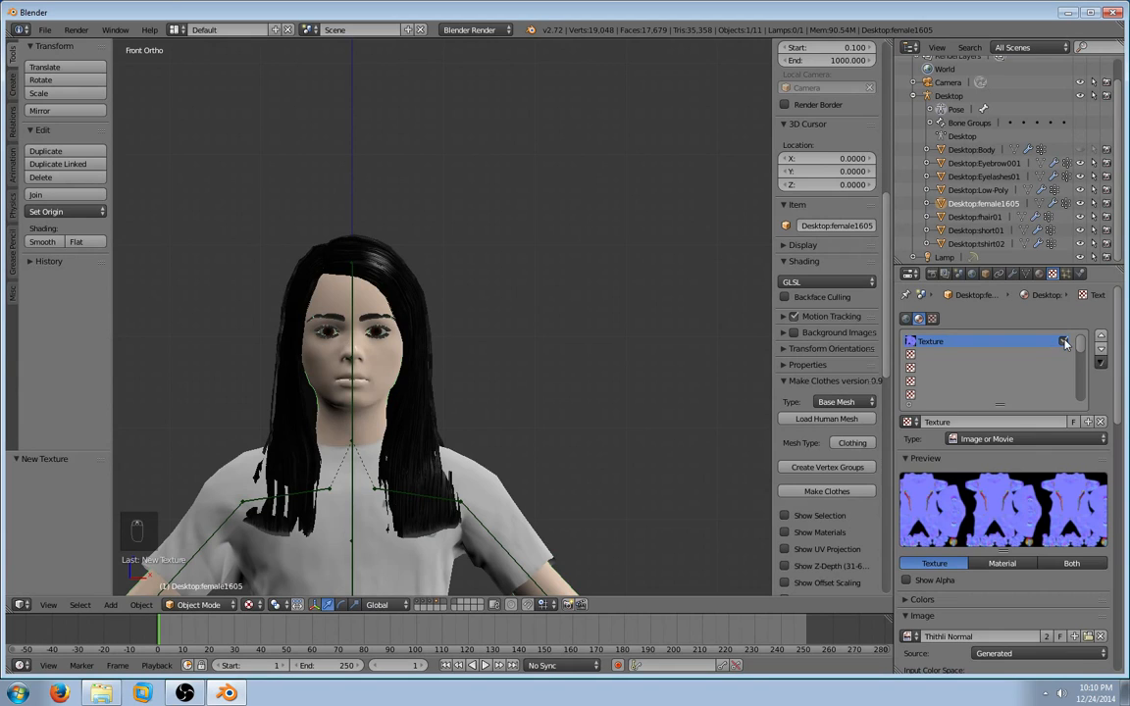
{"action": "left_click", "coordinate": [1064, 341]}
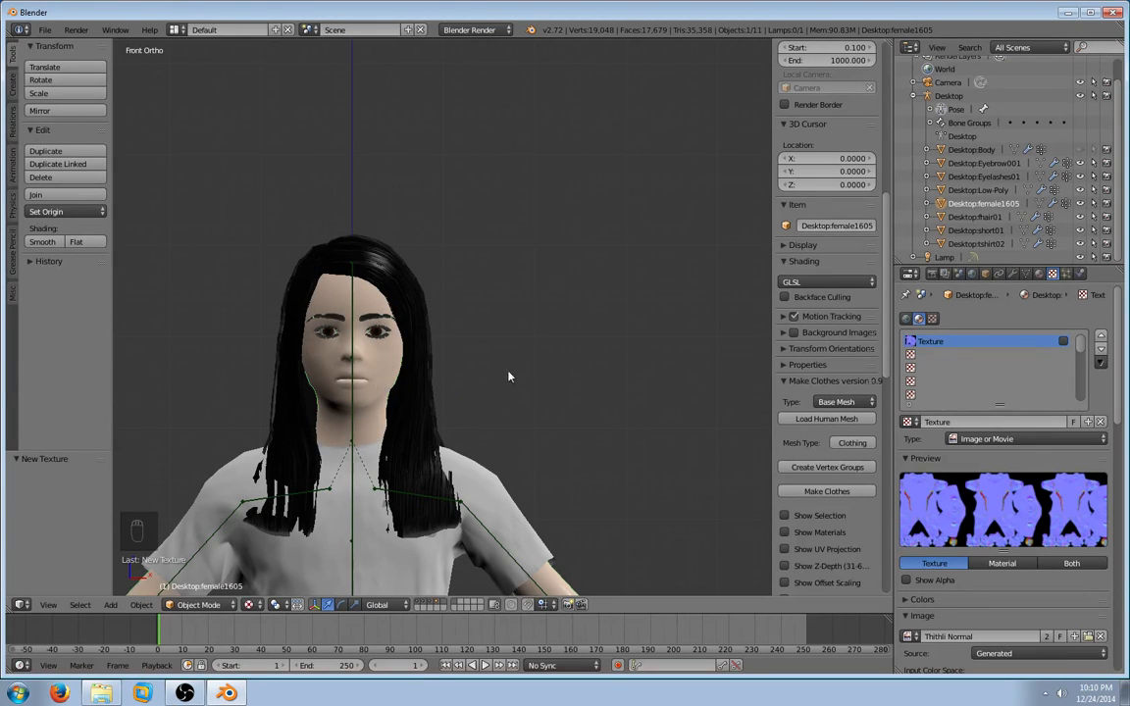
{"action": "left_click", "coordinate": [1063, 342]}
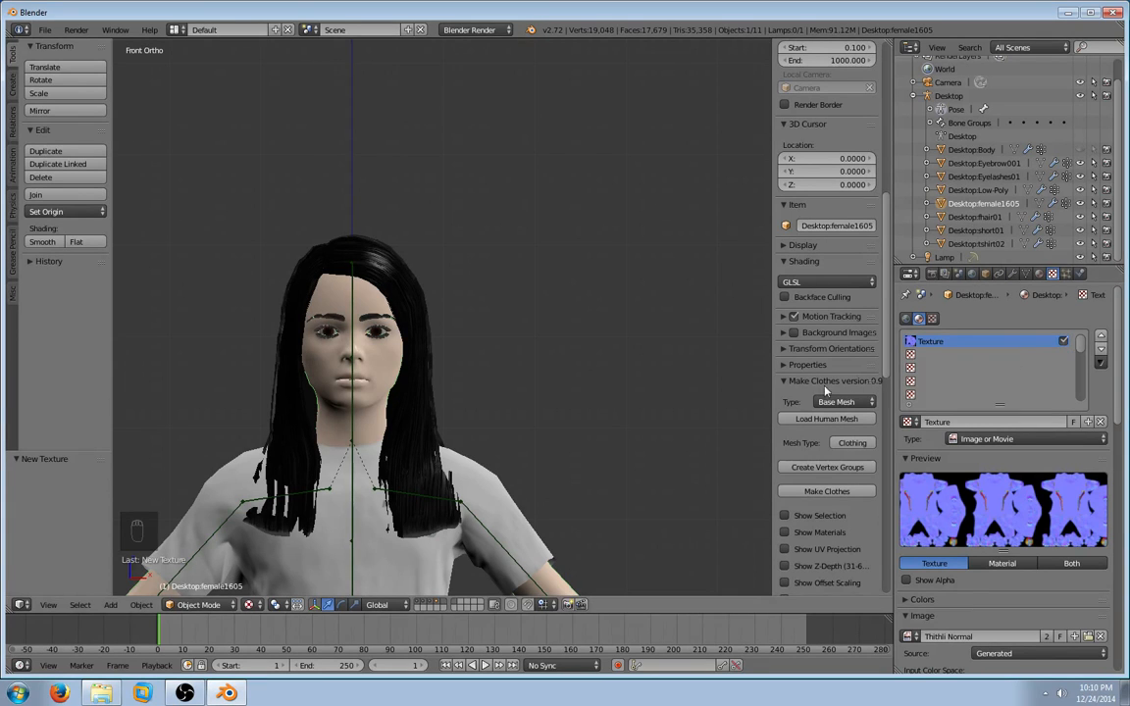
- Hide the Desktop:fhair01 mesh and compare the bare head from an angle with the normal map texture off and on
{"action": "left_click", "coordinate": [1079, 218]}
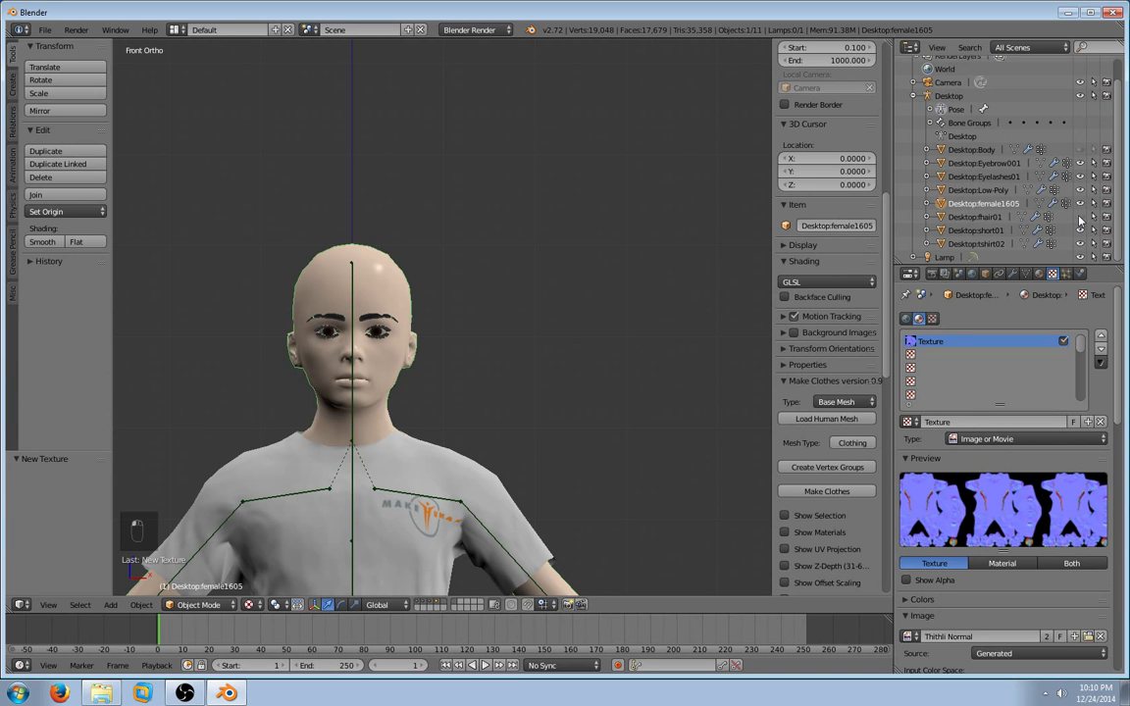
{"action": "middle_click_drag", "start_coordinate": [480, 343], "coordinate": [570, 368]}
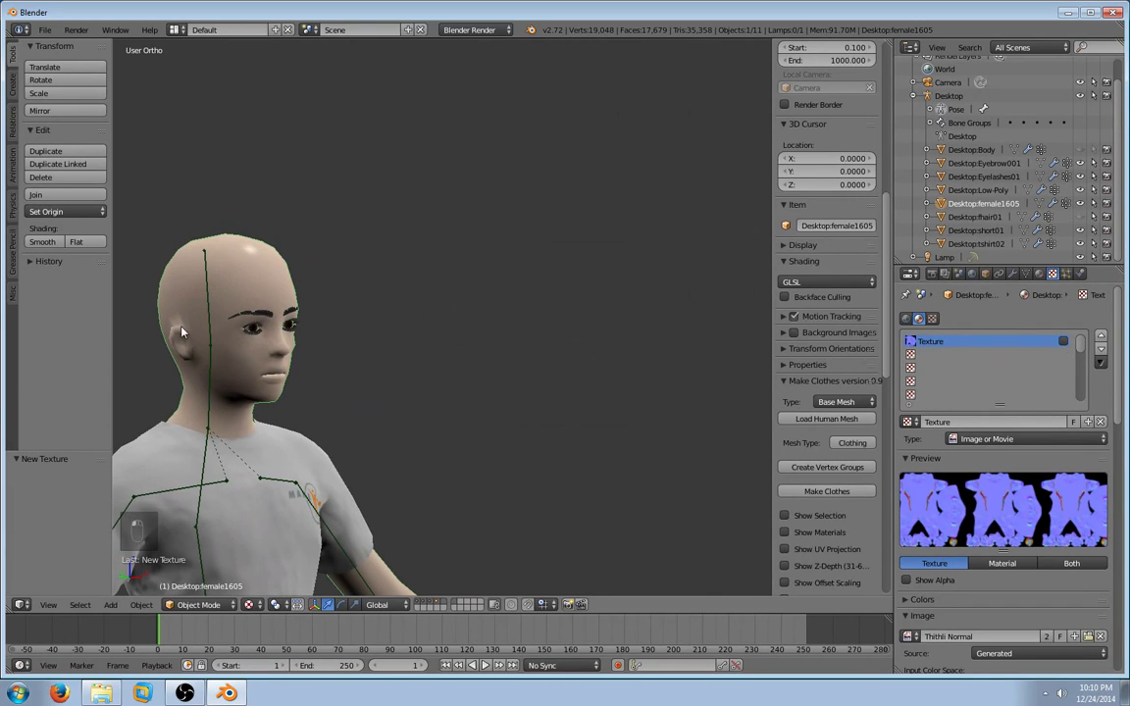
{"action": "left_click", "coordinate": [1064, 342]}
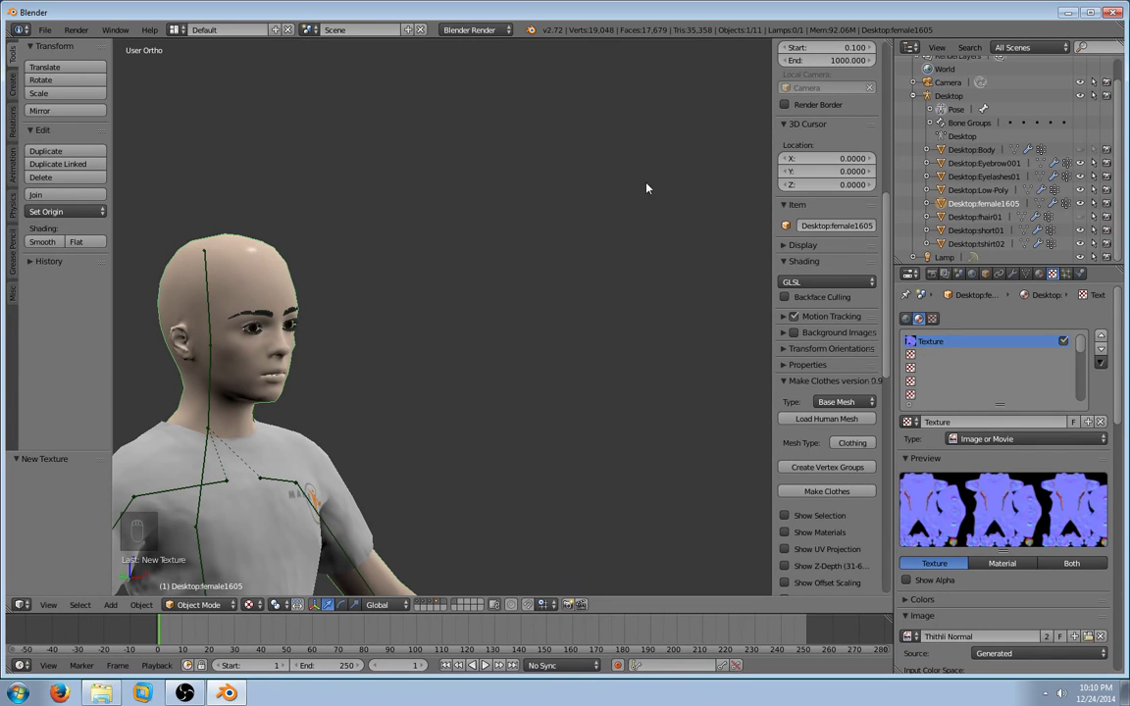
{"action": "middle_click_drag", "start_coordinate": [571, 170], "coordinate": [477, 198]}
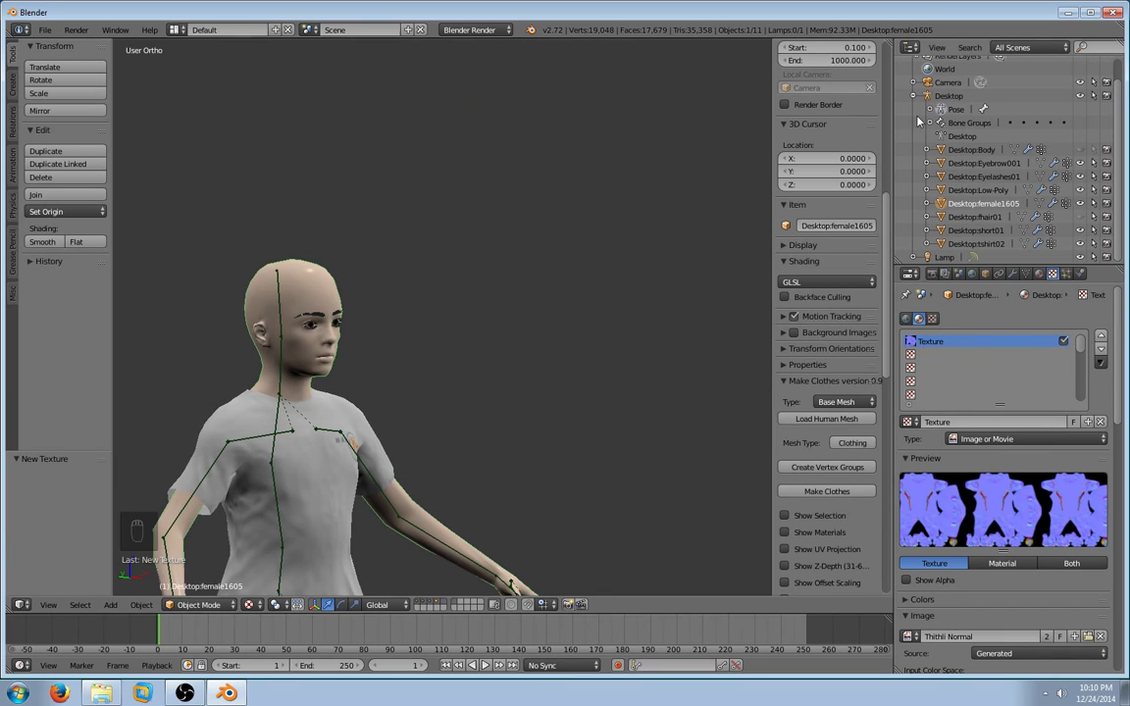
- Show the Desktop:fhair01 hair mesh again and delete the Desktop:Body object from the scene
{"action": "left_click", "coordinate": [1079, 218]}
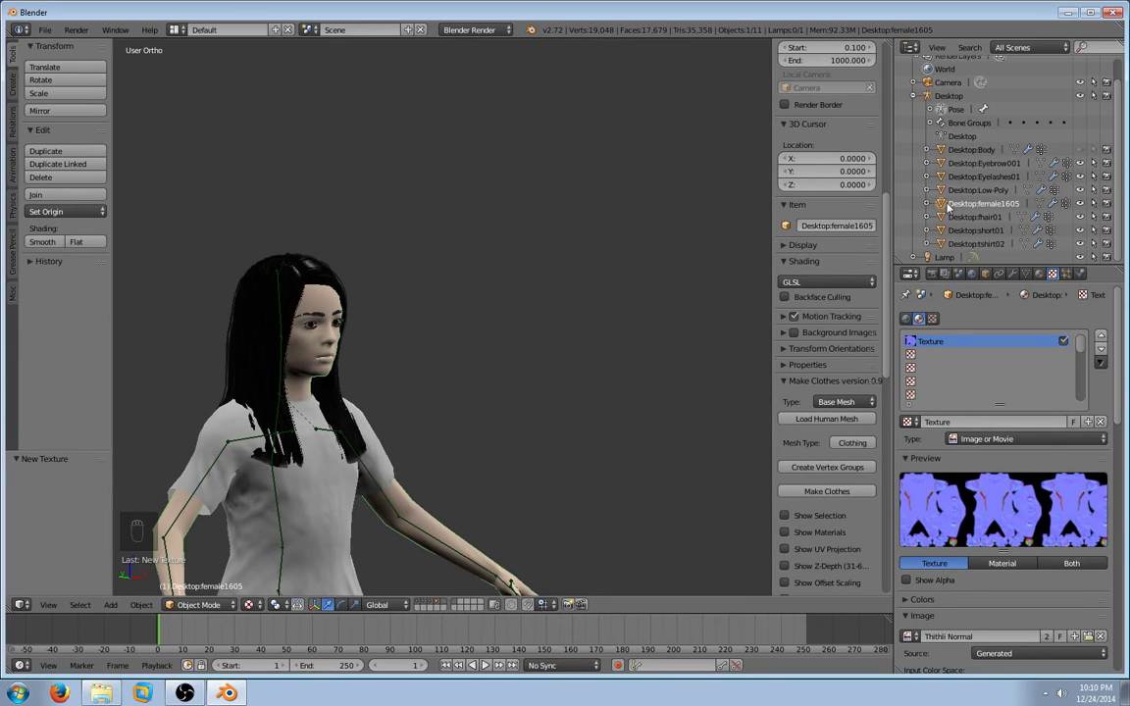
{"action": "right_click", "coordinate": [988, 152]}
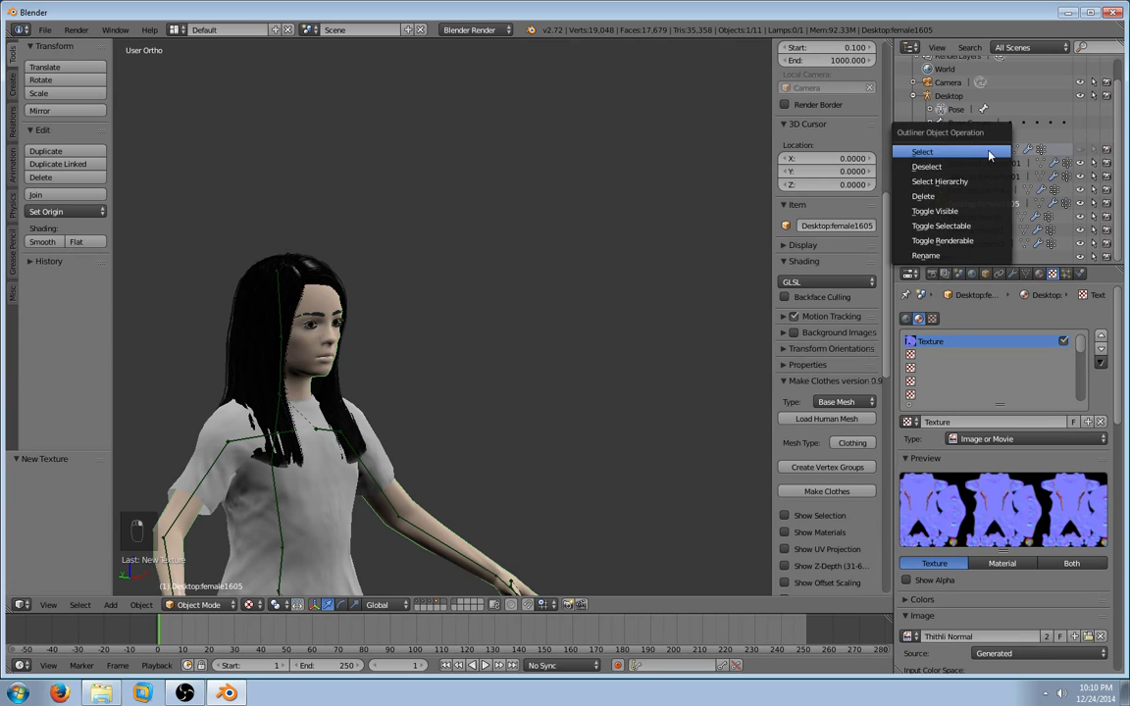
{"action": "left_click", "coordinate": [926, 196]}
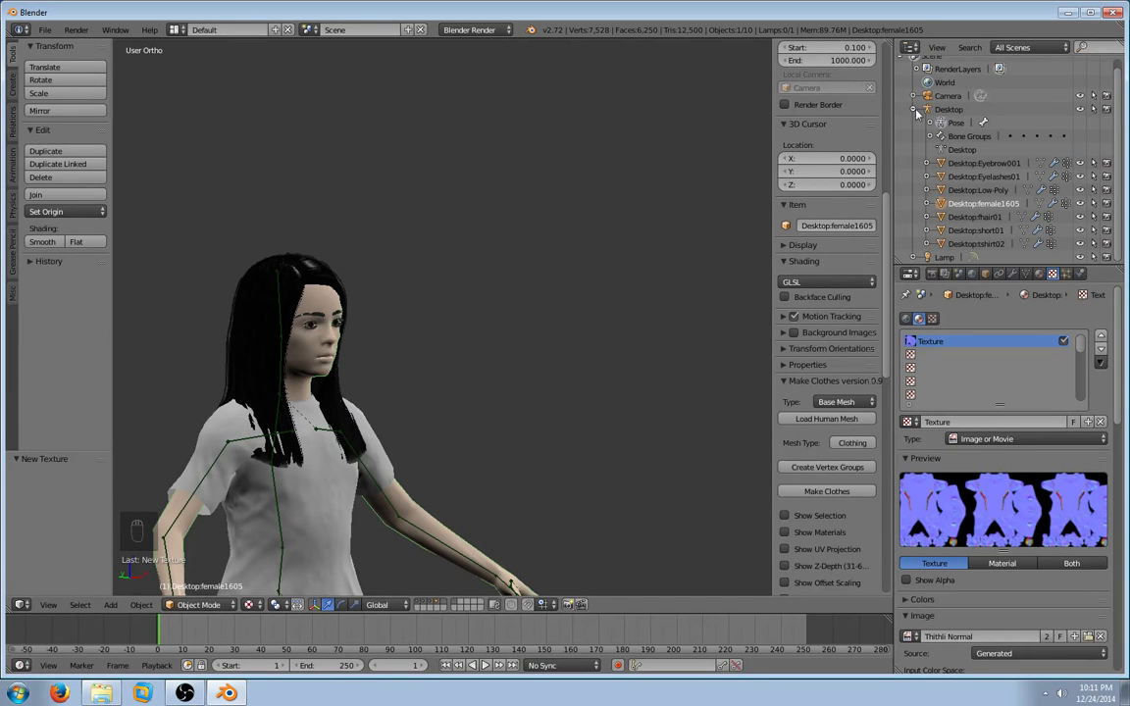
{"action": "scroll", "coordinate": [605, 274], "scroll_direction": "down", "scroll_amount": 2}
{"action": "scroll", "coordinate": [605, 273], "scroll_direction": "down", "scroll_amount": 1}
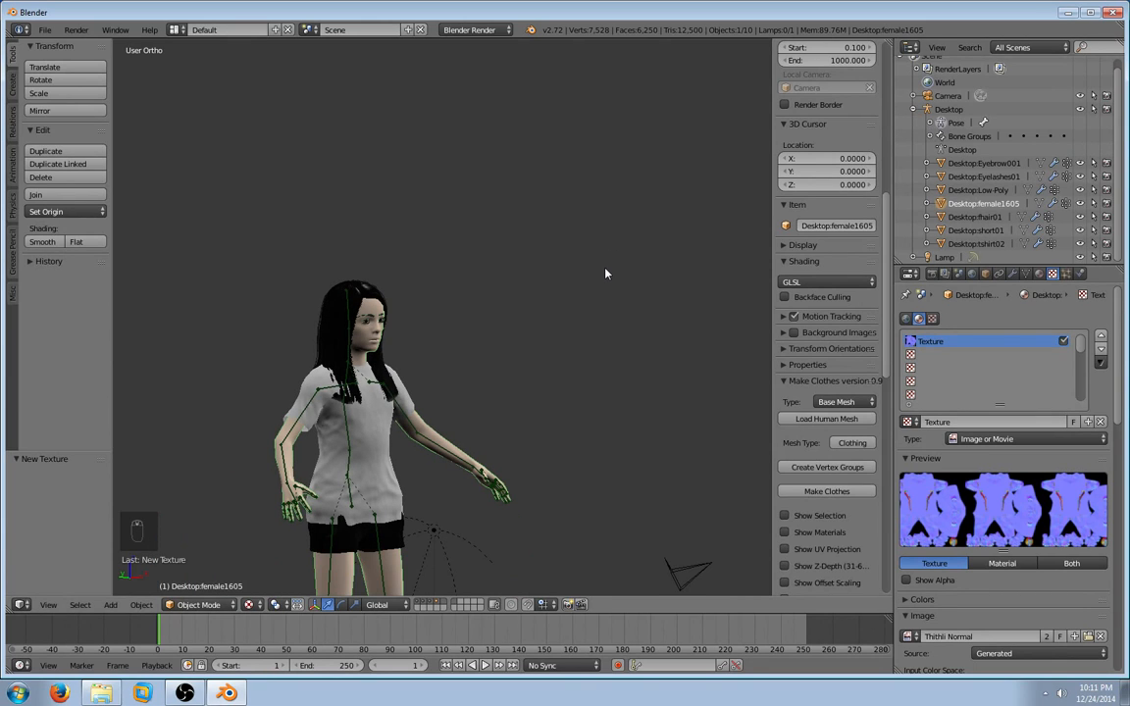
{"action": "key", "text": "KP_1"}
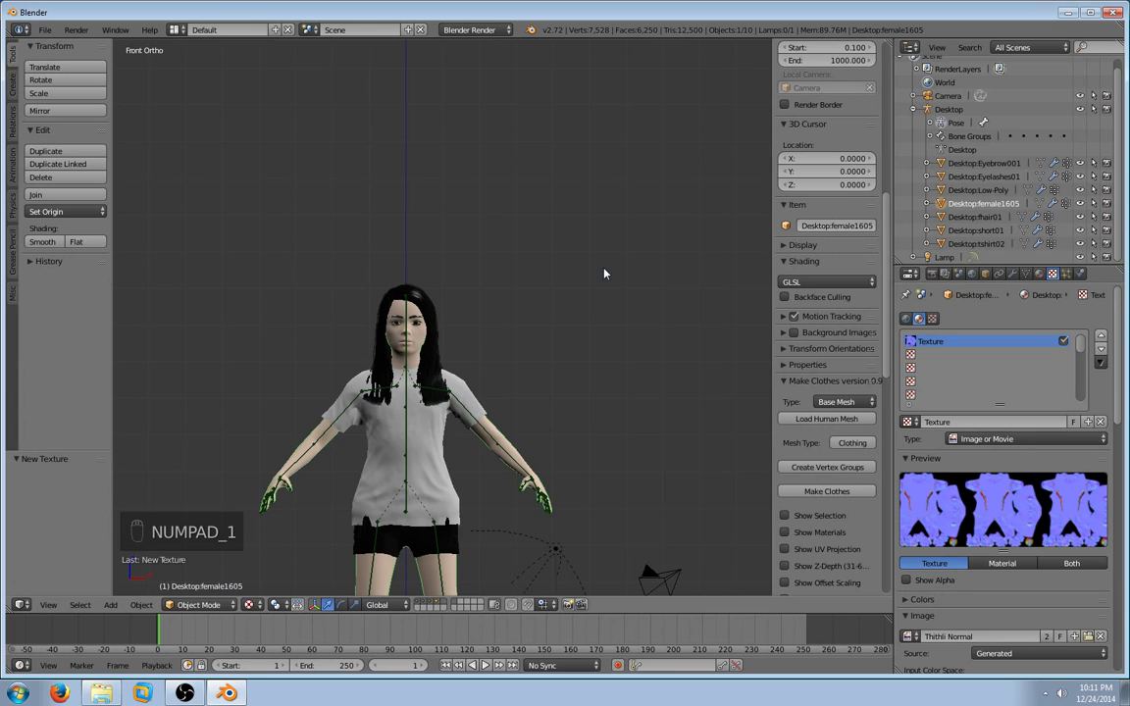
{"action": "scroll", "coordinate": [598, 289], "scroll_direction": "down", "scroll_amount": 2}
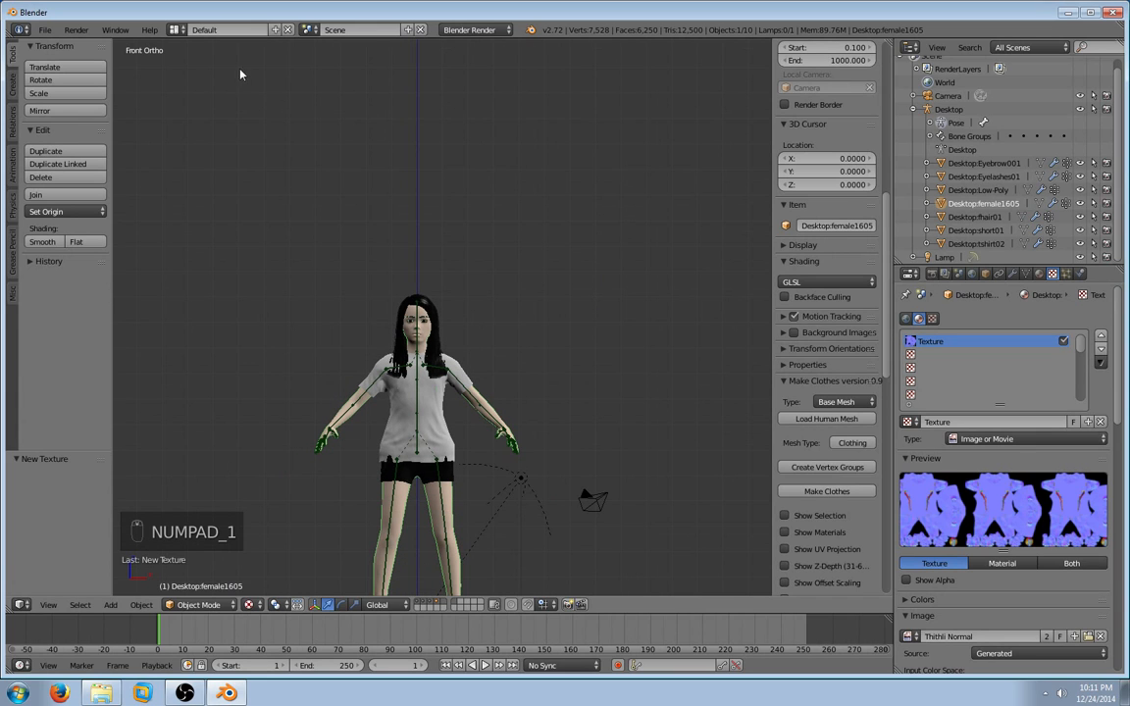
- Start saving the scene as a new file and create a folder named Thithli Blender on the desktop in Windows Explorer
{"action": "left_click", "coordinate": [44, 31]}
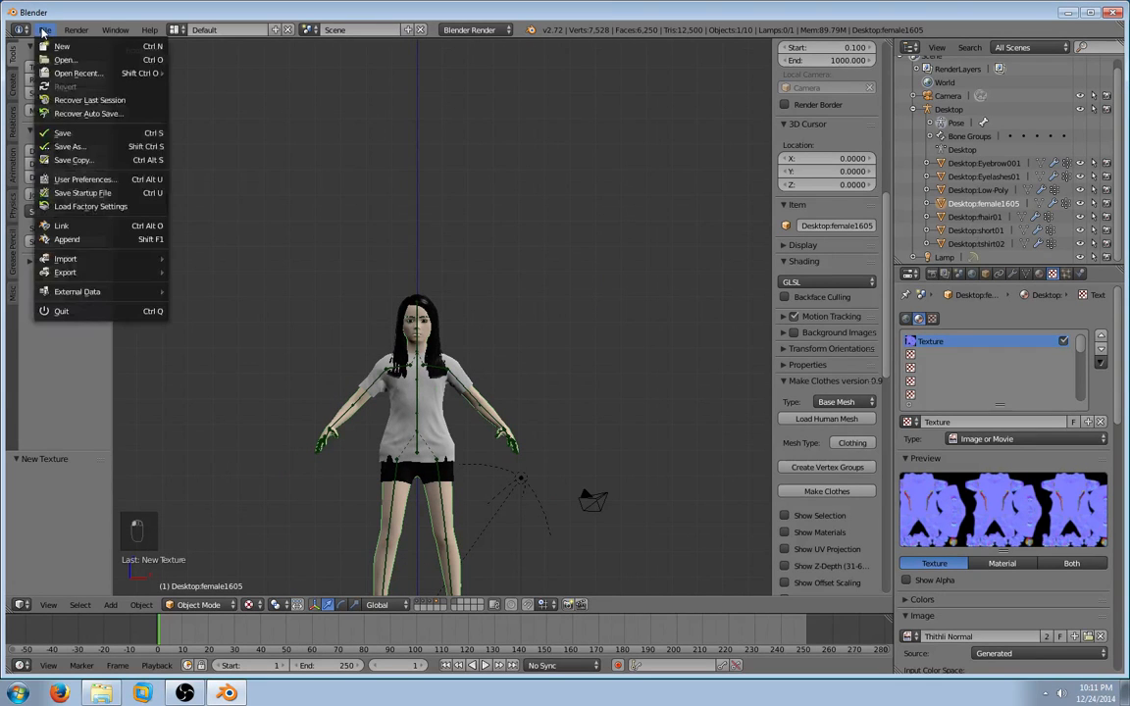
{"action": "left_click", "coordinate": [68, 146]}
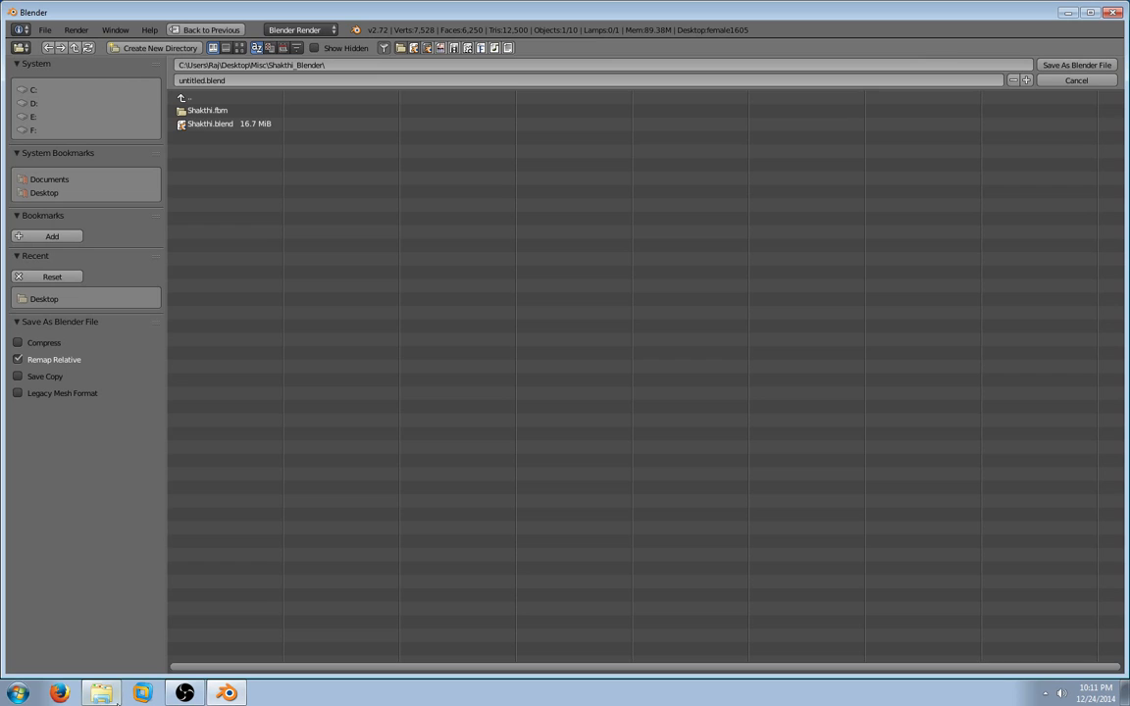
{"action": "left_click", "coordinate": [101, 694]}
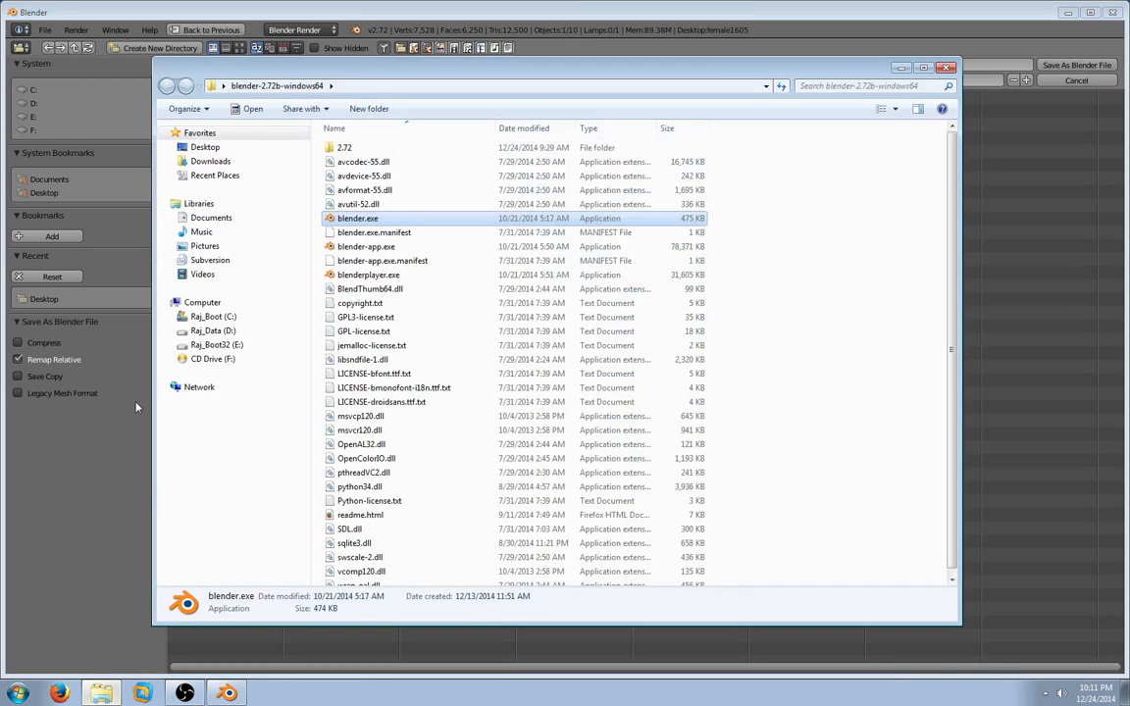
{"action": "left_click", "coordinate": [196, 147]}
{"action": "right_click", "coordinate": [374, 396]}
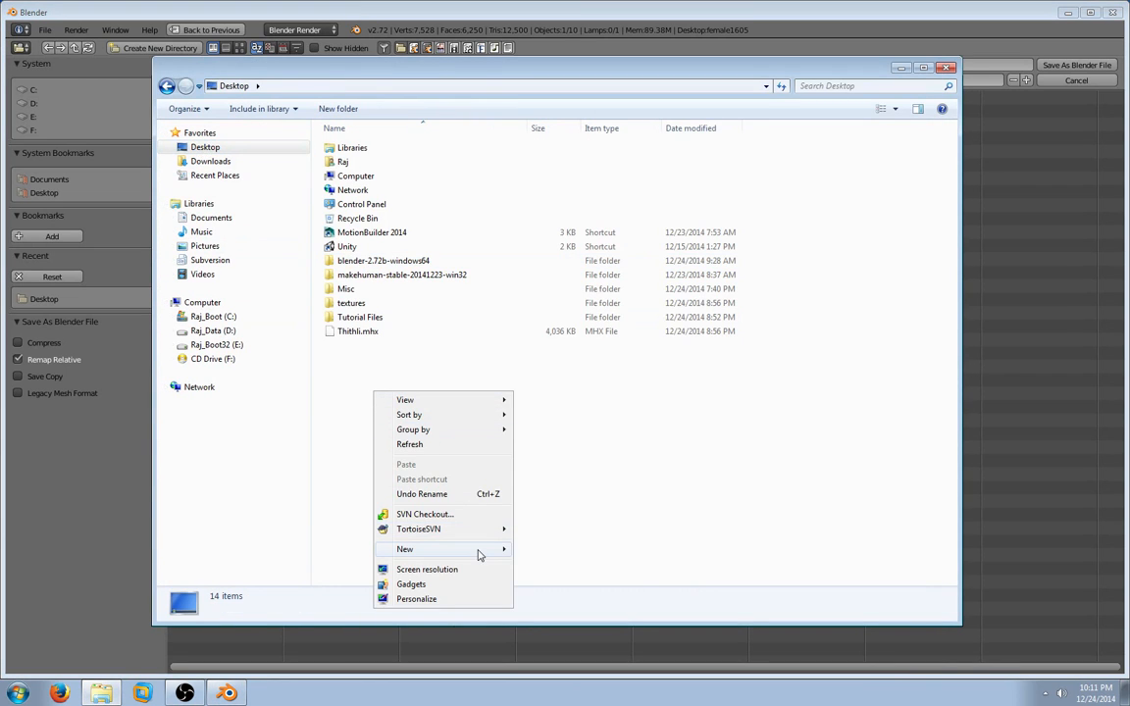
{"action": "mouse_move", "coordinate": [479, 550]}
{"action": "left_click", "coordinate": [610, 381]}
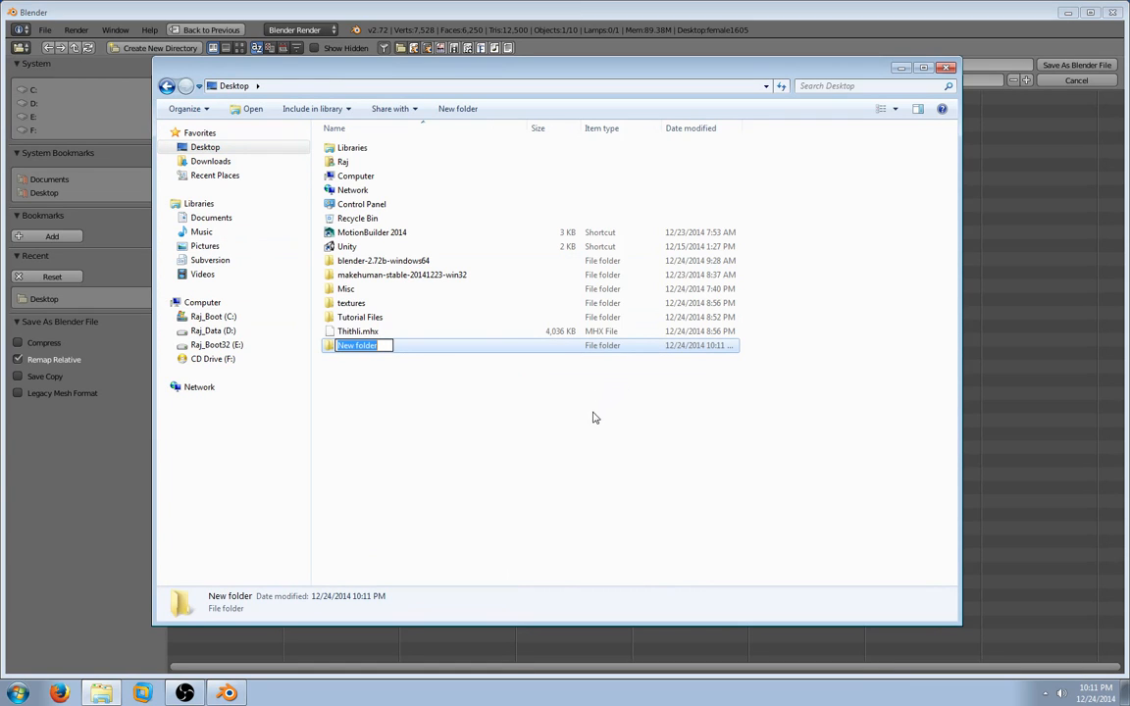
{"action": "type", "text": "Thithli Blender"}
{"action": "key", "text": "Return"}
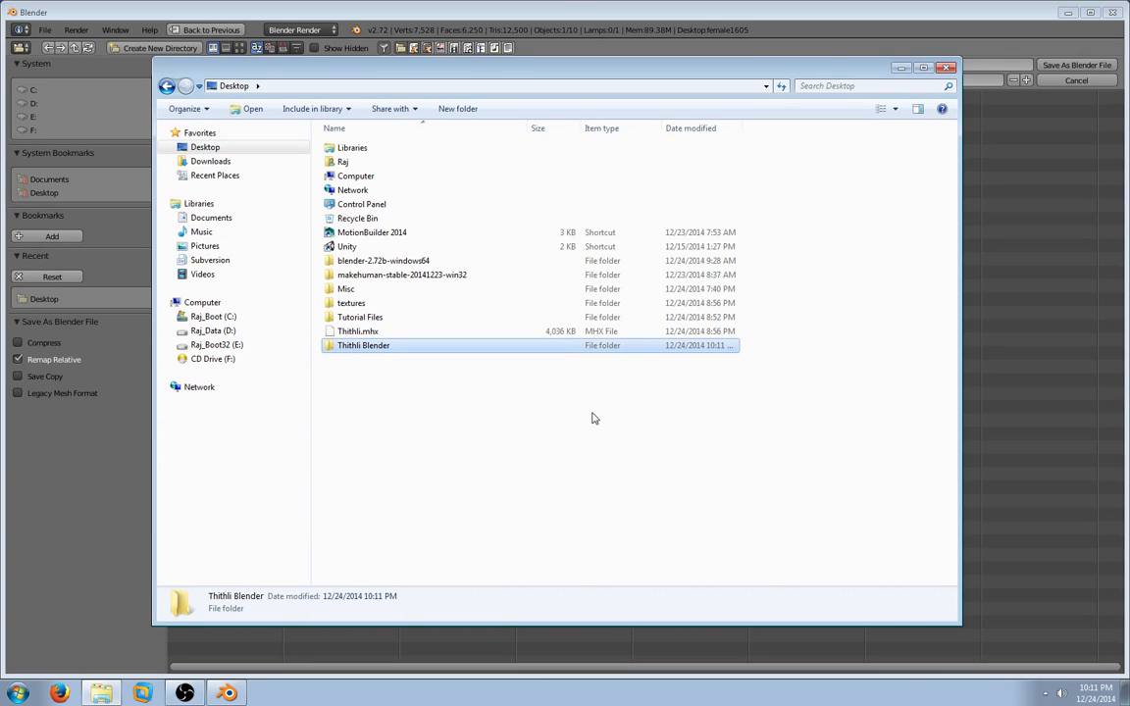
- Return to Blender and save the scene as Thithli in the desktop's Thithli Blender folder
{"action": "left_click", "coordinate": [506, 10]}
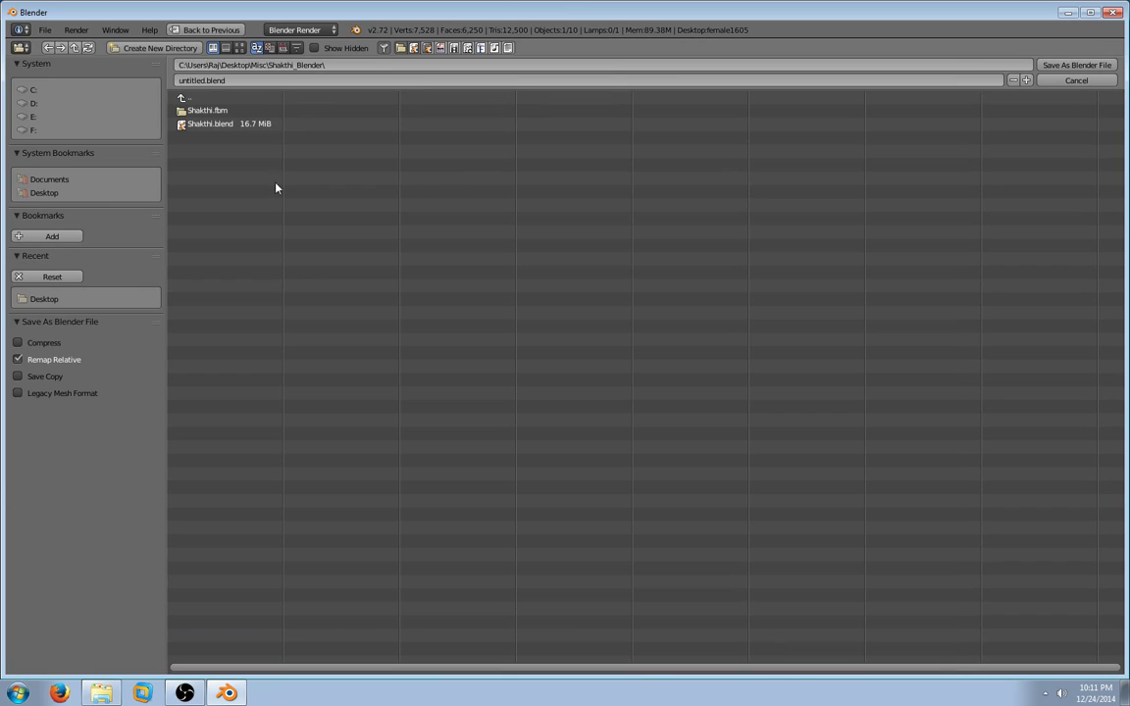
{"action": "left_click", "coordinate": [44, 192]}
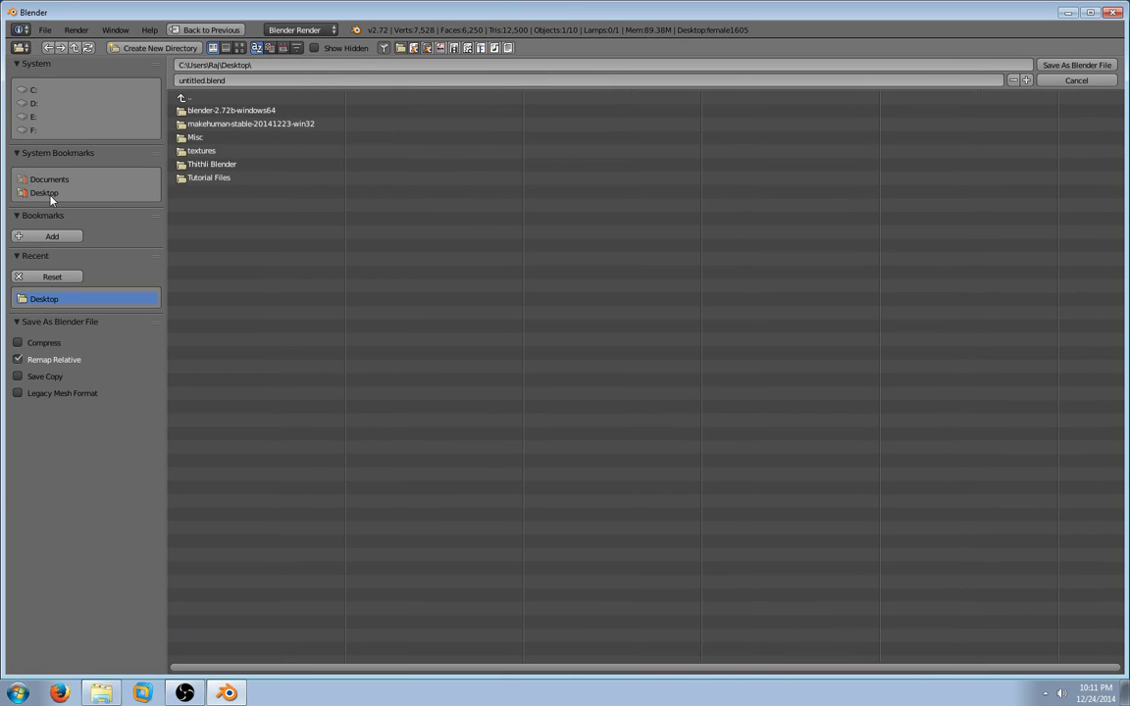
{"action": "left_click", "coordinate": [217, 165]}
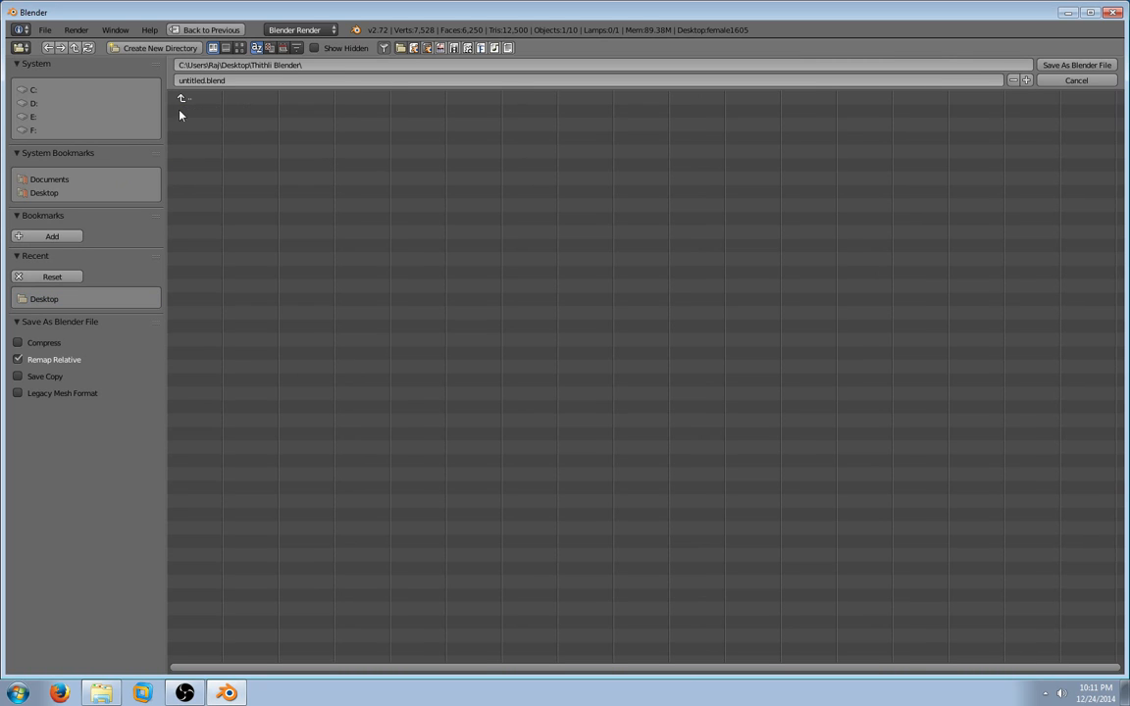
{"action": "left_click", "coordinate": [201, 80]}
{"action": "left_click", "coordinate": [209, 81]}
{"action": "left_click_drag", "start_coordinate": [207, 81], "coordinate": [162, 89]}
{"action": "type", "text": "Thithli"}
{"action": "left_click", "coordinate": [1078, 65]}
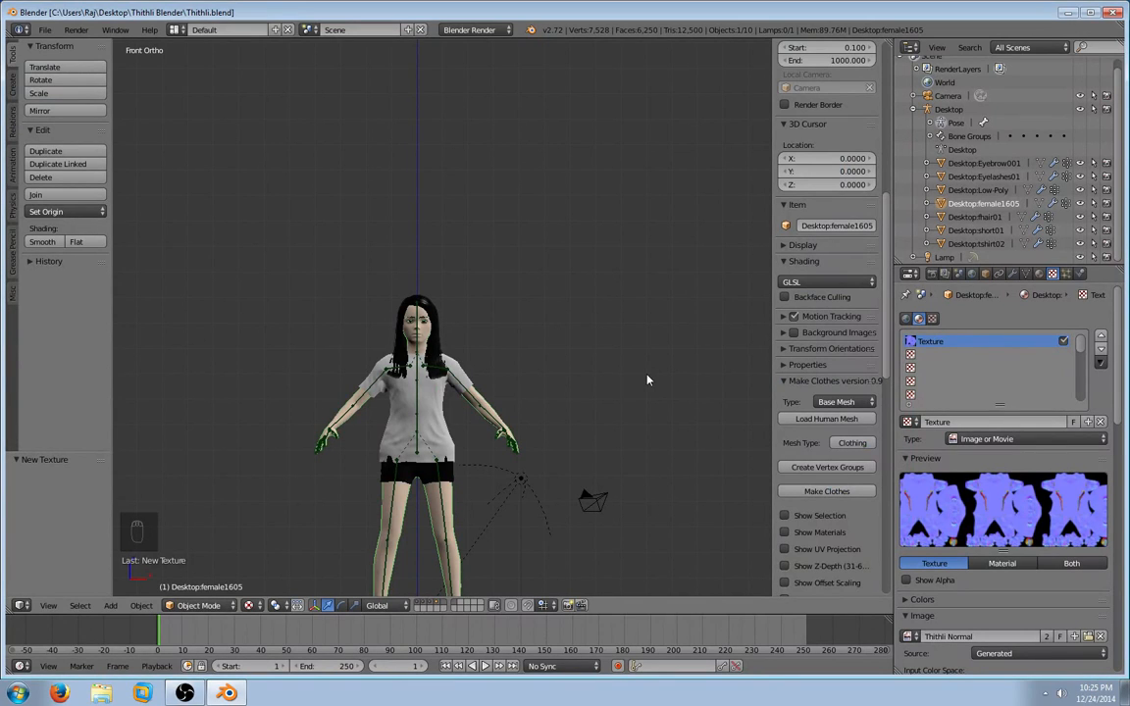
- Select the character's armature through its thigh.L bone and run the T-pose => Rest Pose operator
{"action": "right_click", "coordinate": [441, 500]}
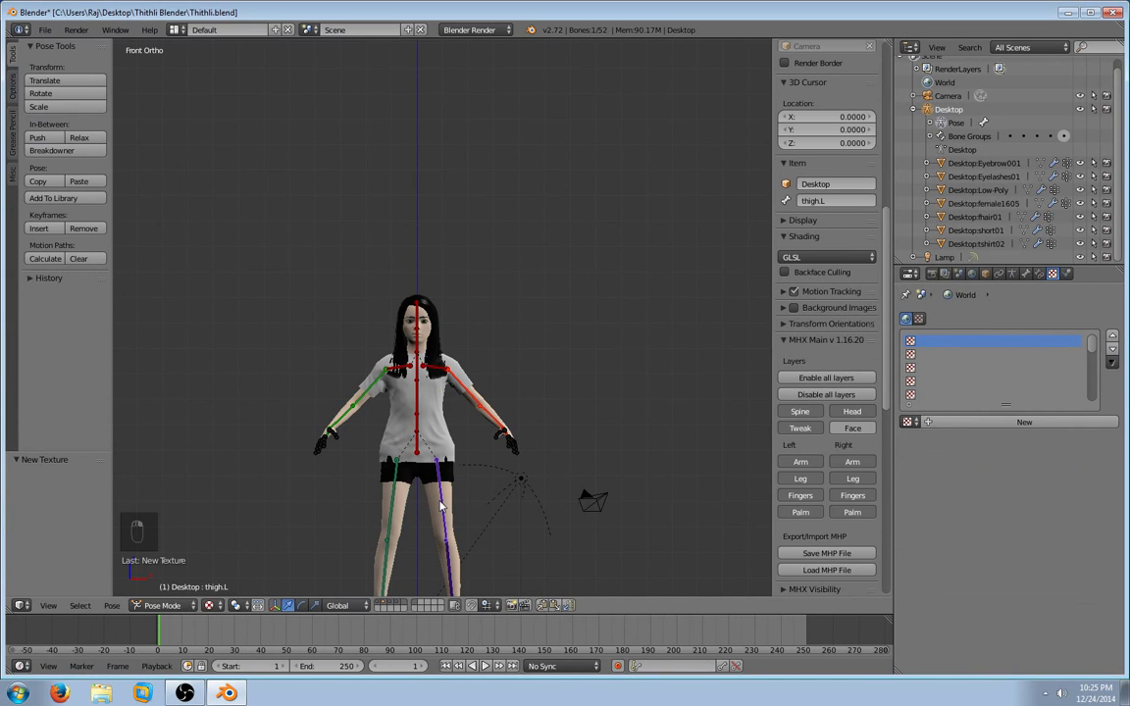
{"action": "key", "text": "space"}
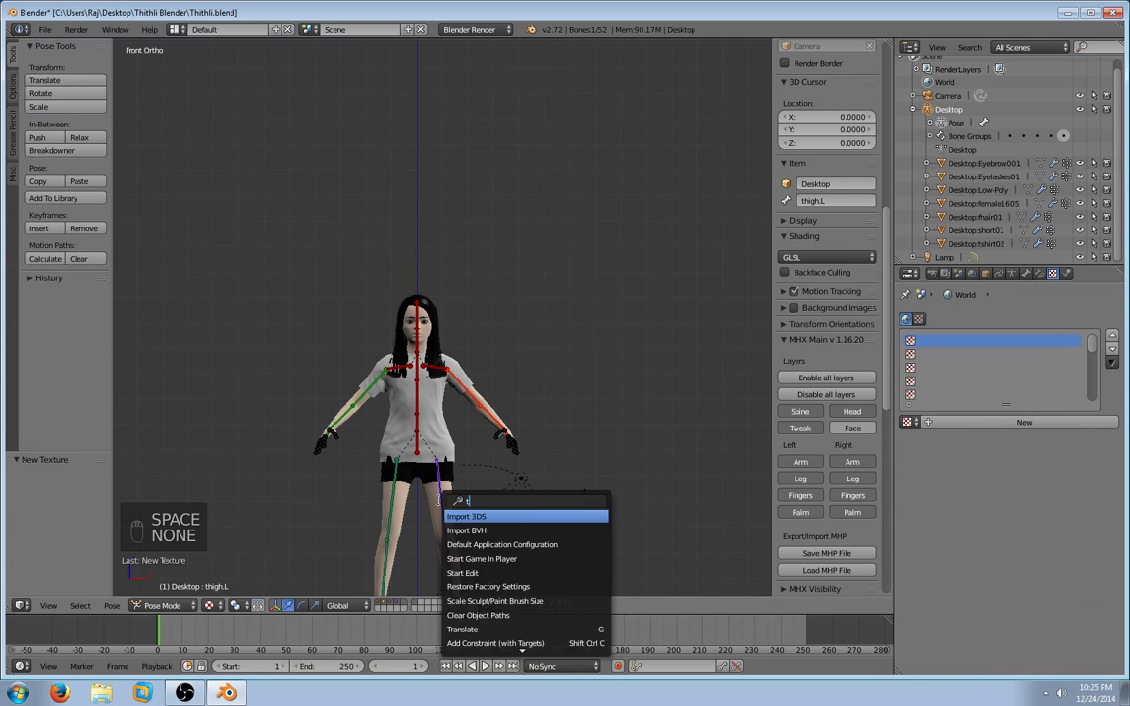
{"action": "type", "text": "t"}
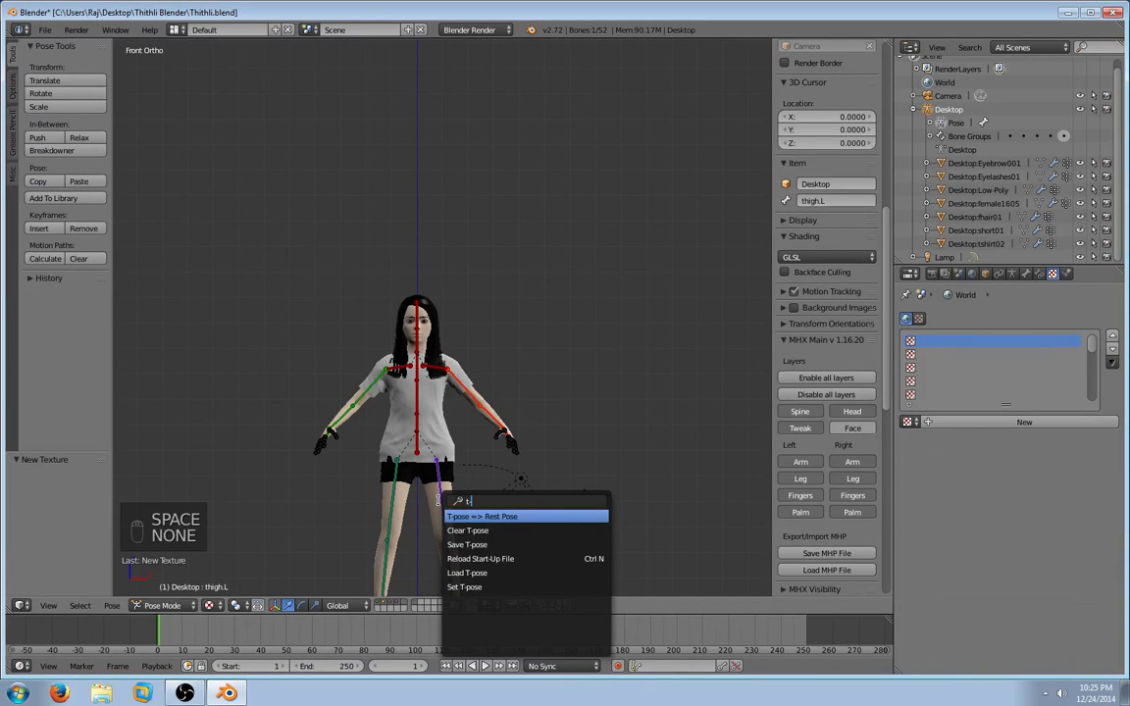
{"action": "key", "text": "Return"}
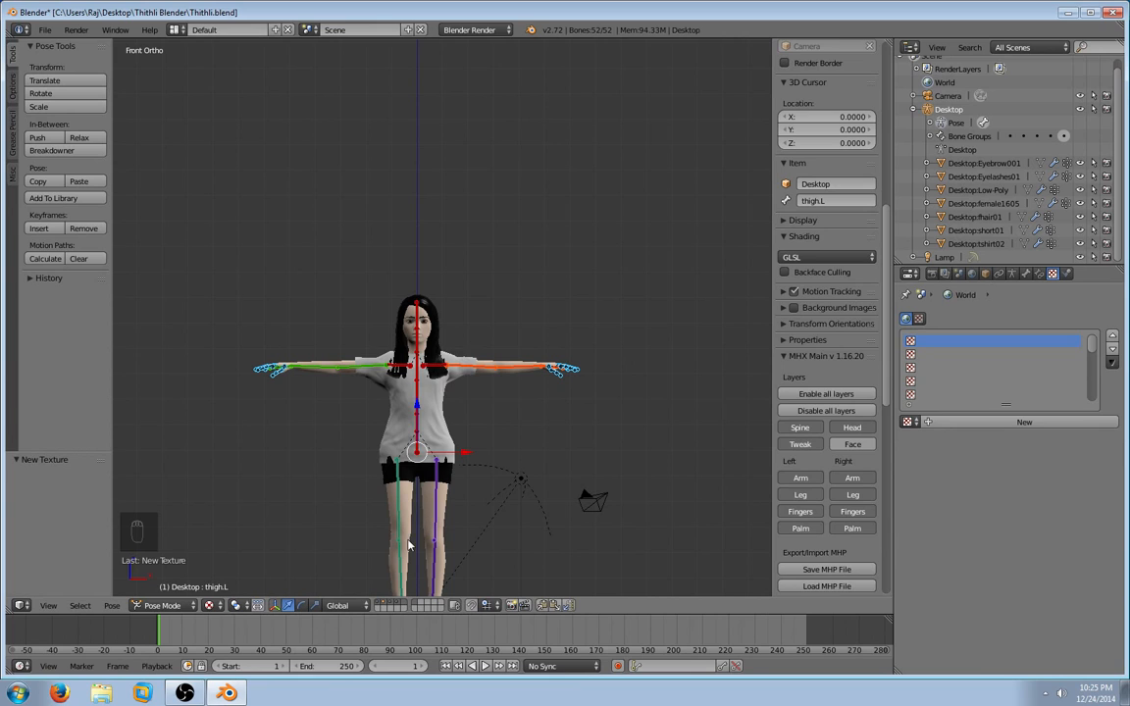
- Switch to Object Mode, select the Desktop:female1605 mesh and try to apply its Armature modifier
{"action": "left_click", "coordinate": [196, 608]}
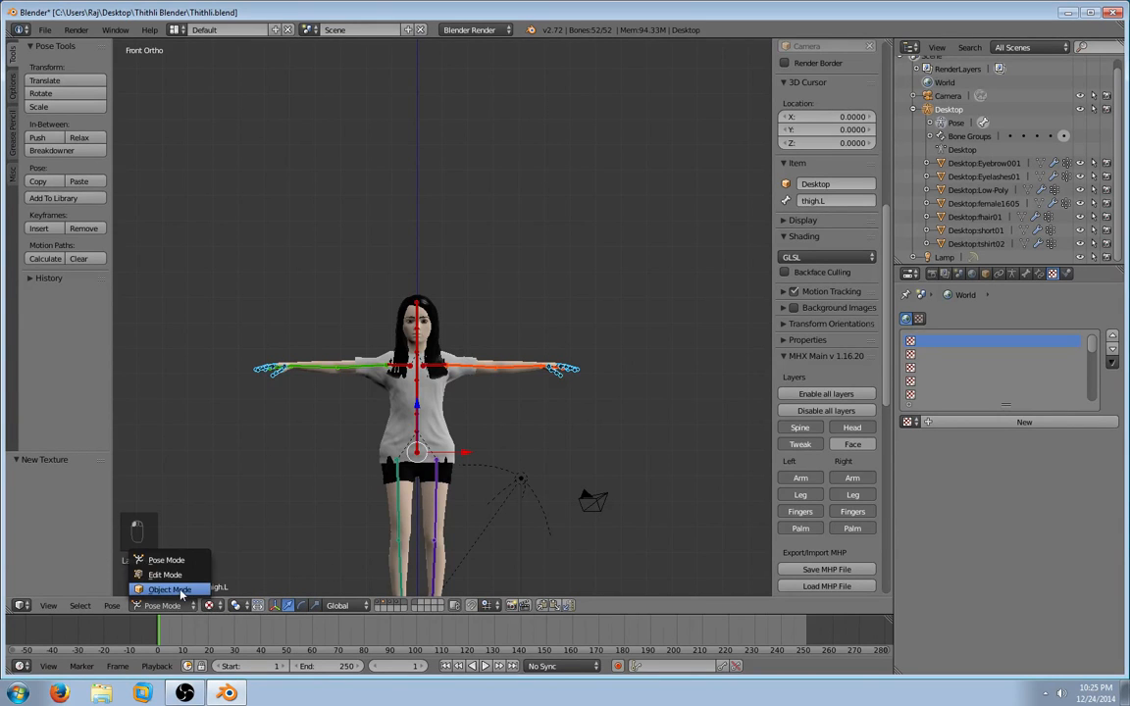
{"action": "left_click", "coordinate": [167, 597]}
{"action": "right_click", "coordinate": [444, 505]}
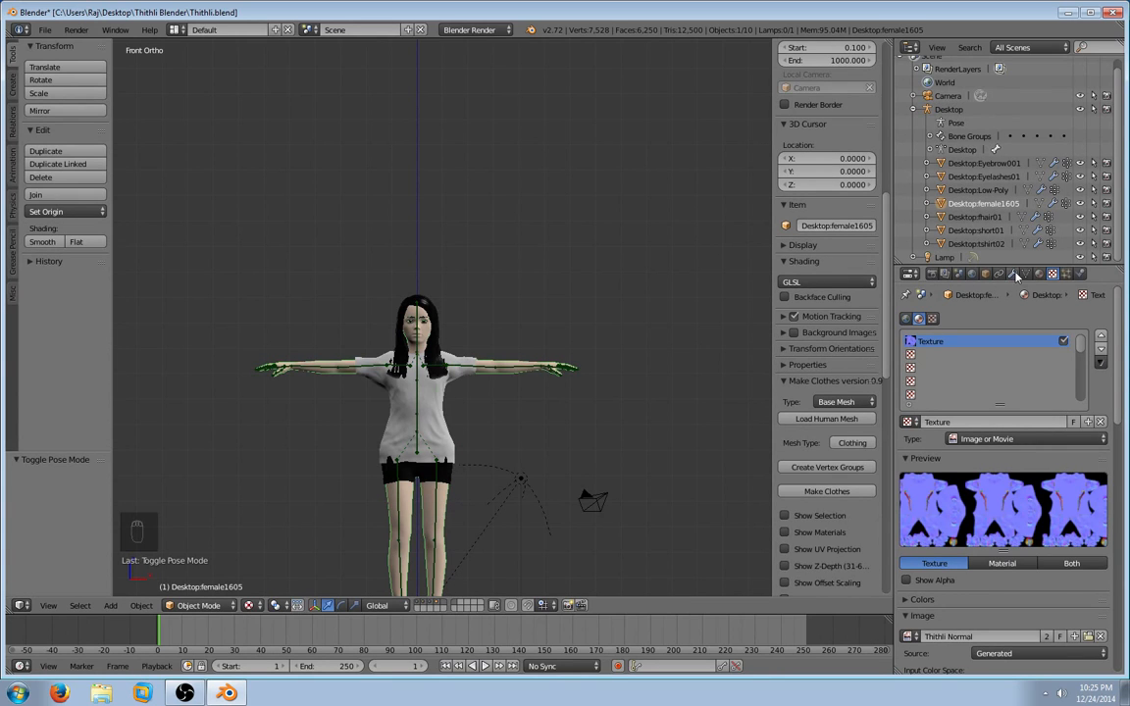
{"action": "left_click", "coordinate": [1011, 275]}
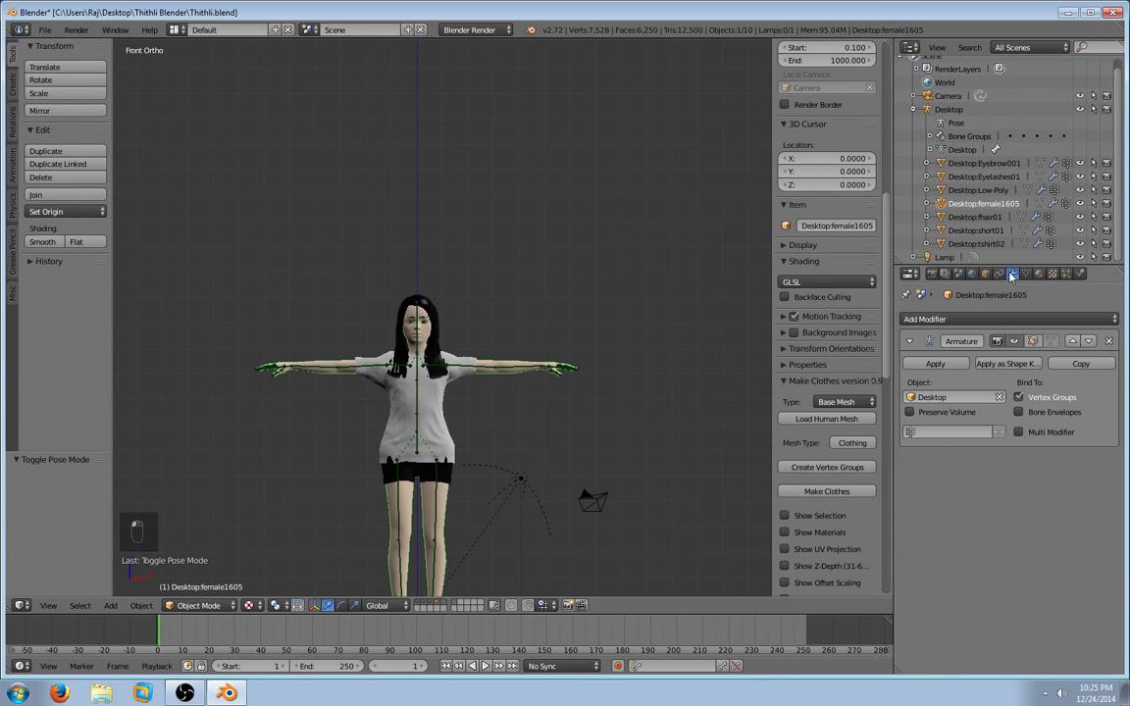
{"action": "left_click", "coordinate": [950, 365]}
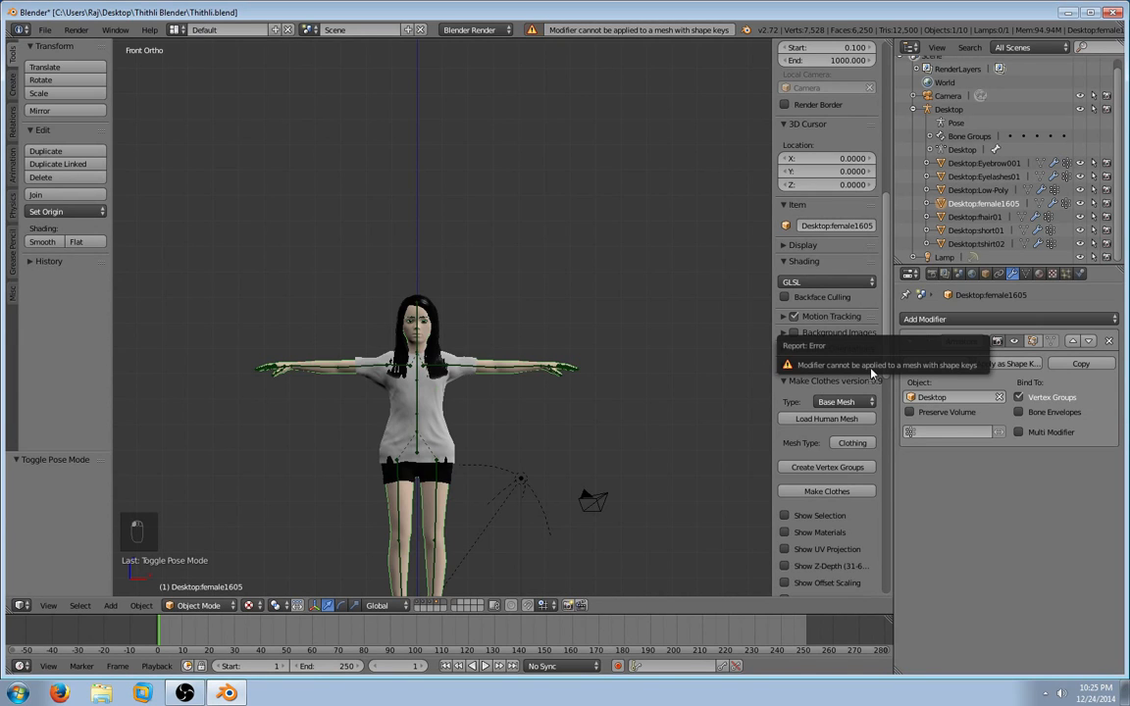
- Remove the Basis and Armature shape keys from the Desktop:female1605 mesh
{"action": "left_click", "coordinate": [1024, 274]}
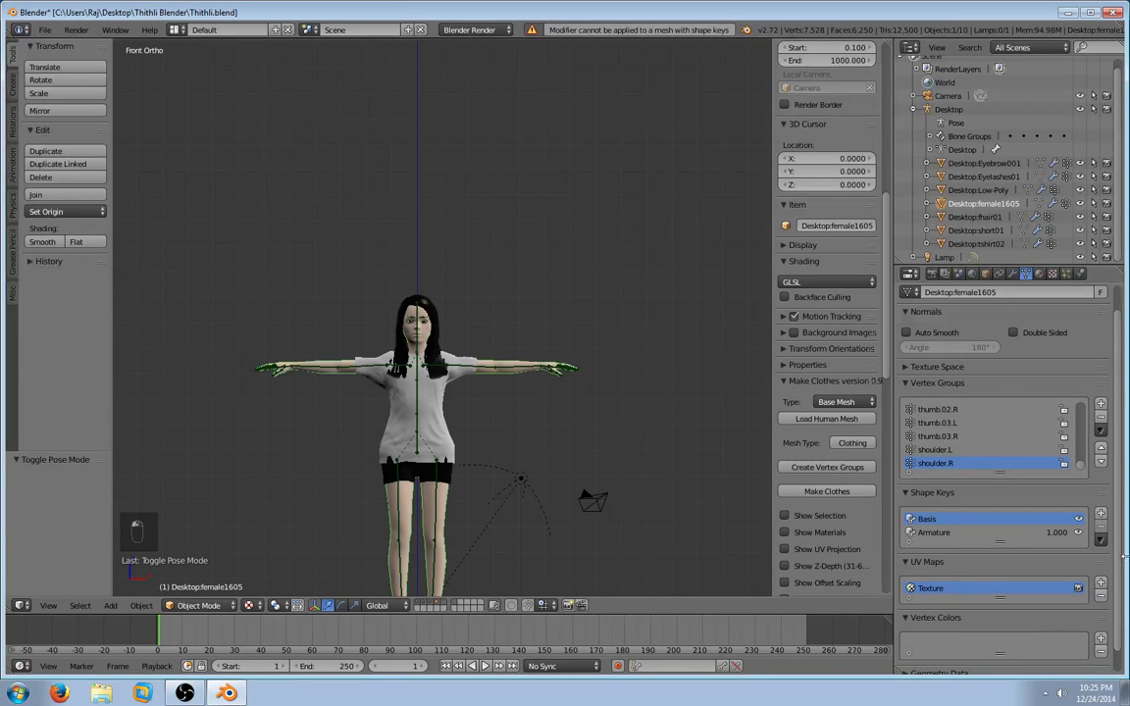
{"action": "left_click", "coordinate": [979, 519]}
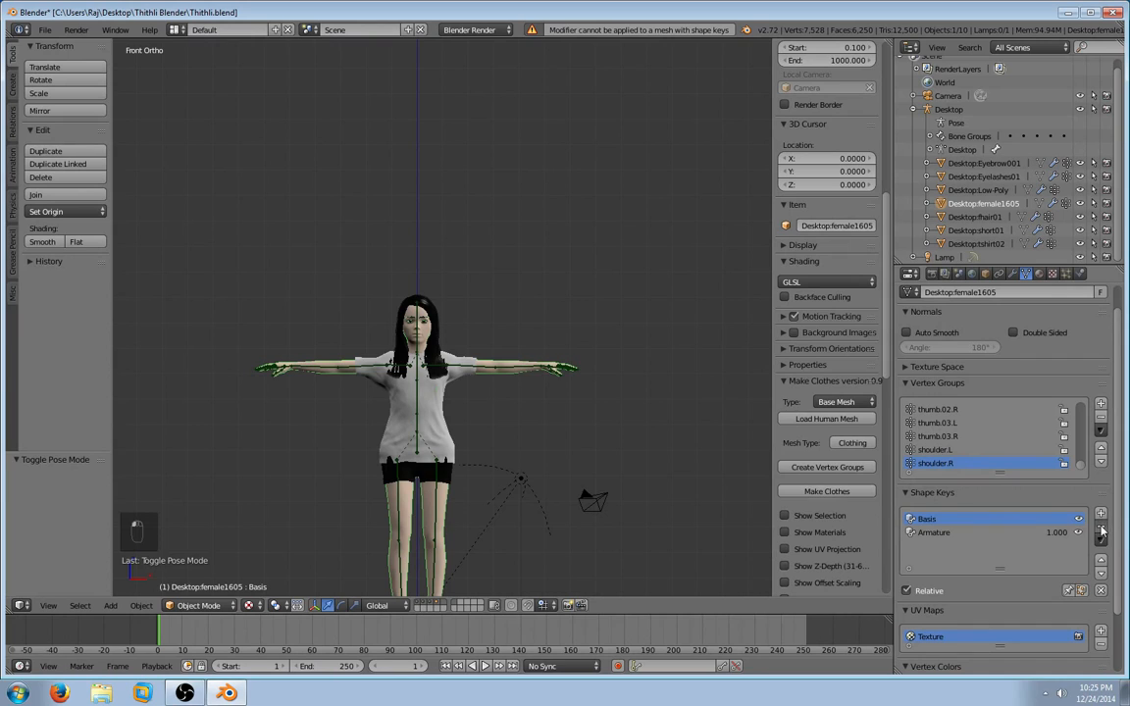
{"action": "left_click", "coordinate": [1101, 530]}
{"action": "left_click", "coordinate": [1101, 530]}
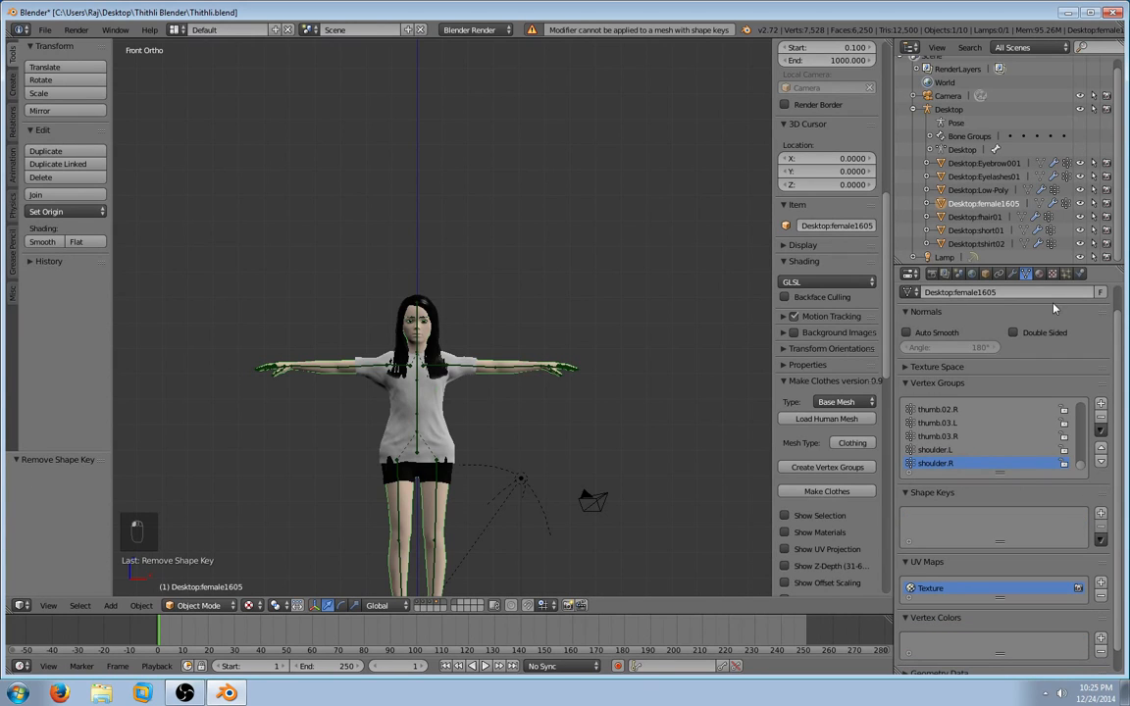
- Apply the Armature modifier on Desktop:female1605 and add a new Armature modifier with Desktop as its object
{"action": "left_click", "coordinate": [1012, 274]}
{"action": "left_click", "coordinate": [932, 359]}
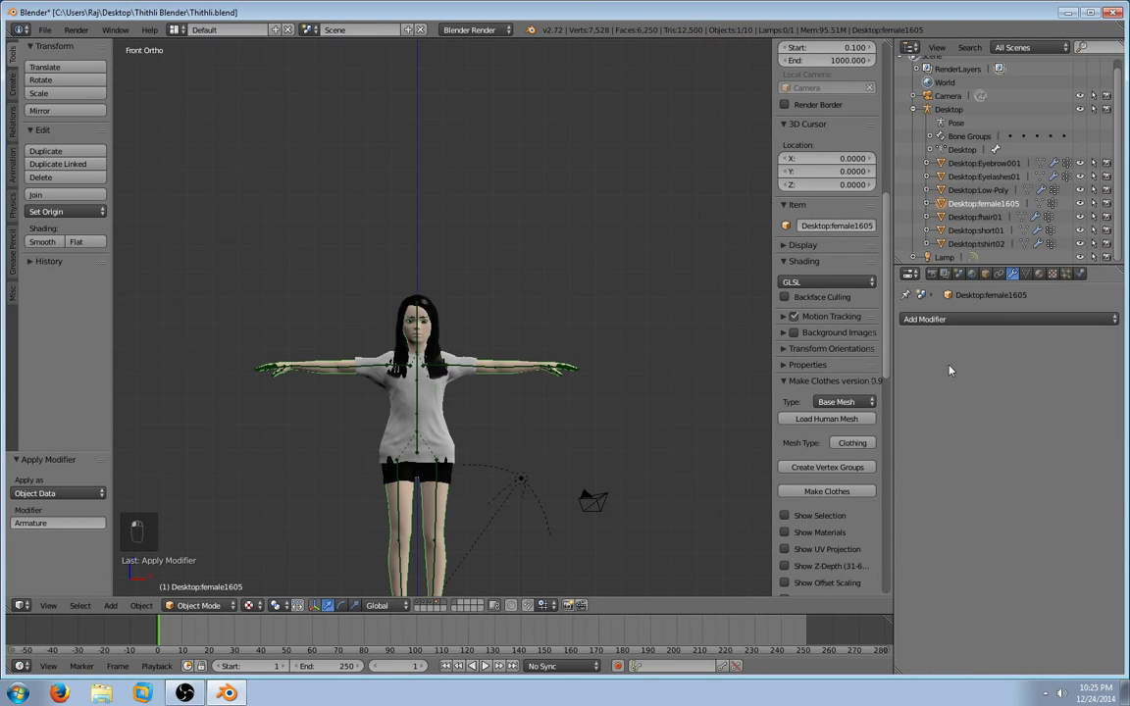
{"action": "left_click", "coordinate": [921, 318]}
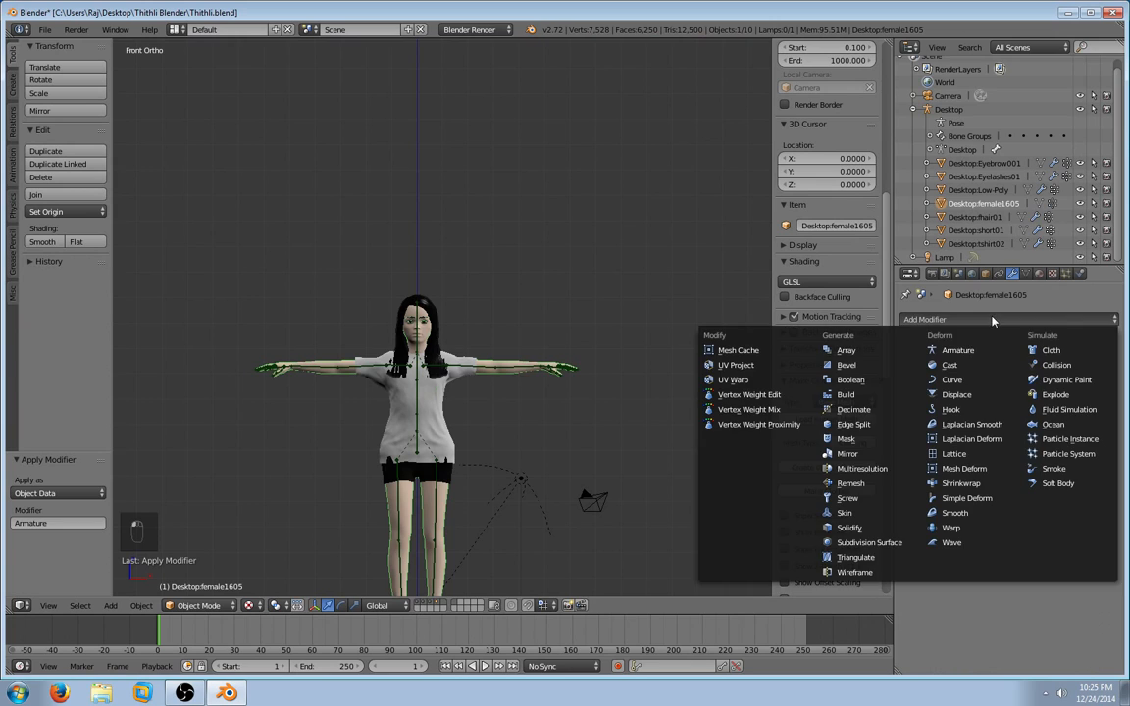
{"action": "left_click", "coordinate": [950, 355]}
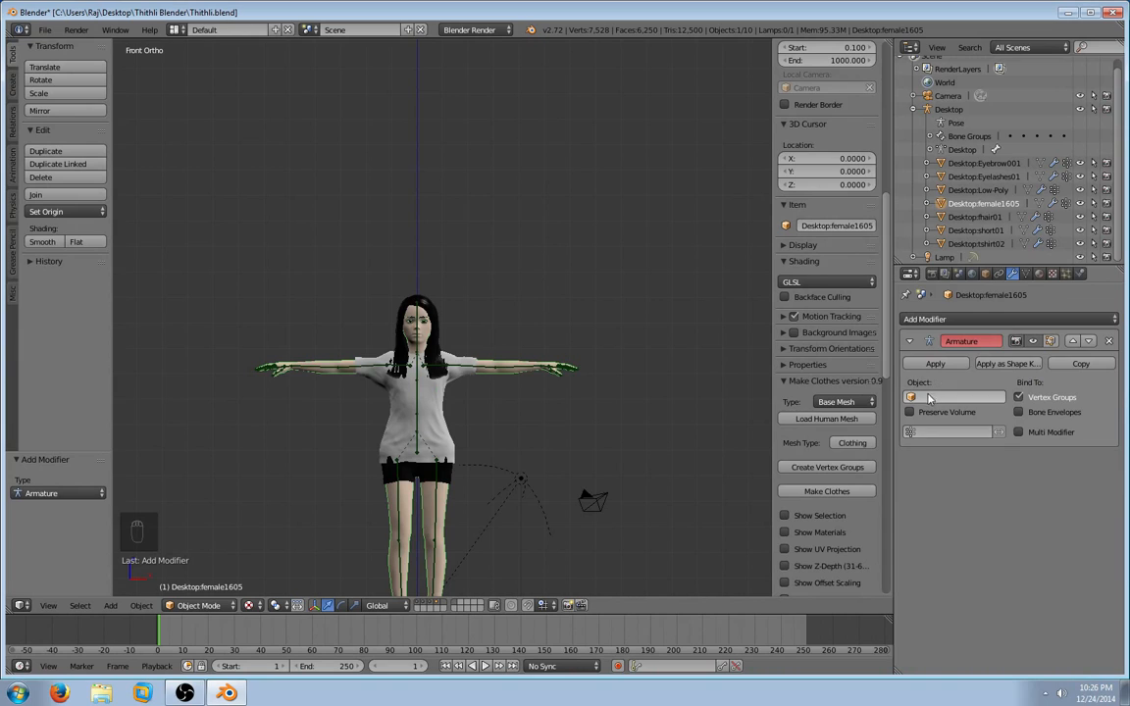
{"action": "left_click", "coordinate": [910, 398]}
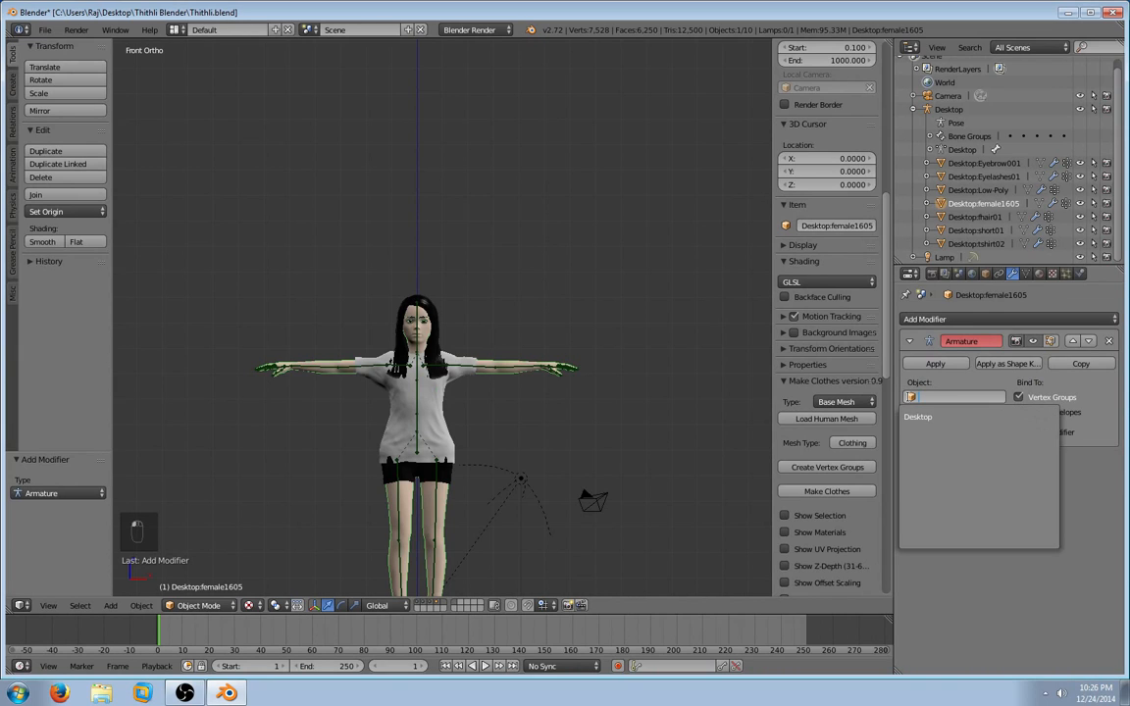
{"action": "left_click", "coordinate": [912, 417]}
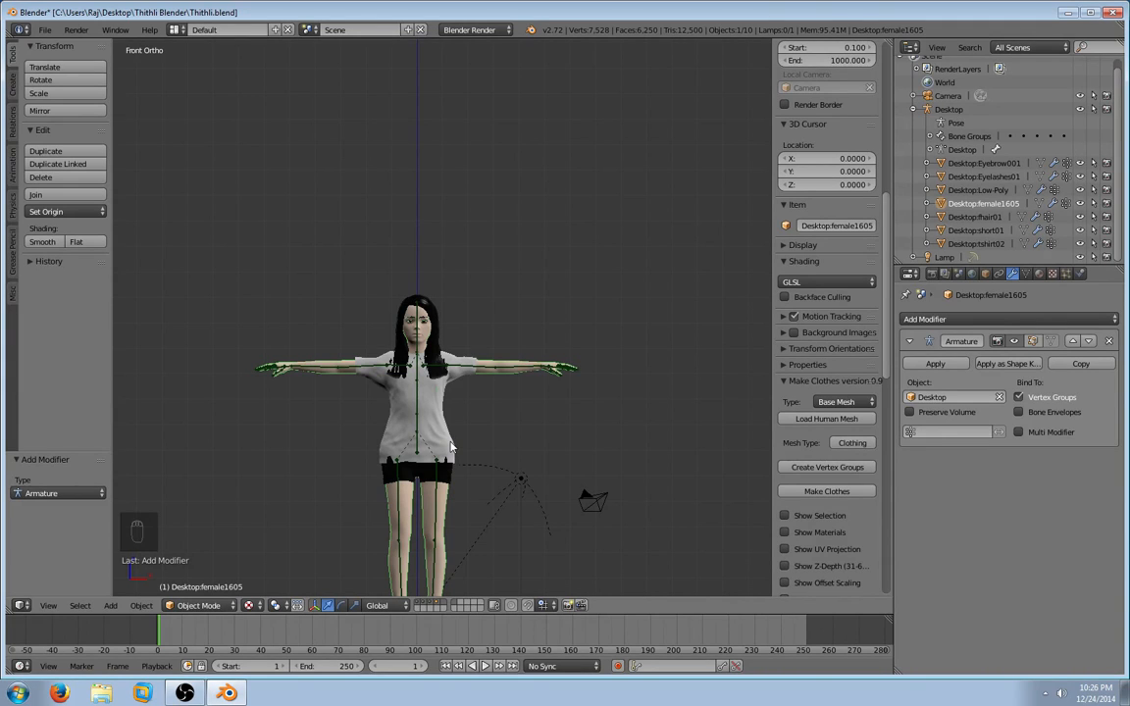
- Select the Desktop:tshirt02 mesh and remove its Basis and Armature shape keys
{"action": "right_click", "coordinate": [451, 447]}
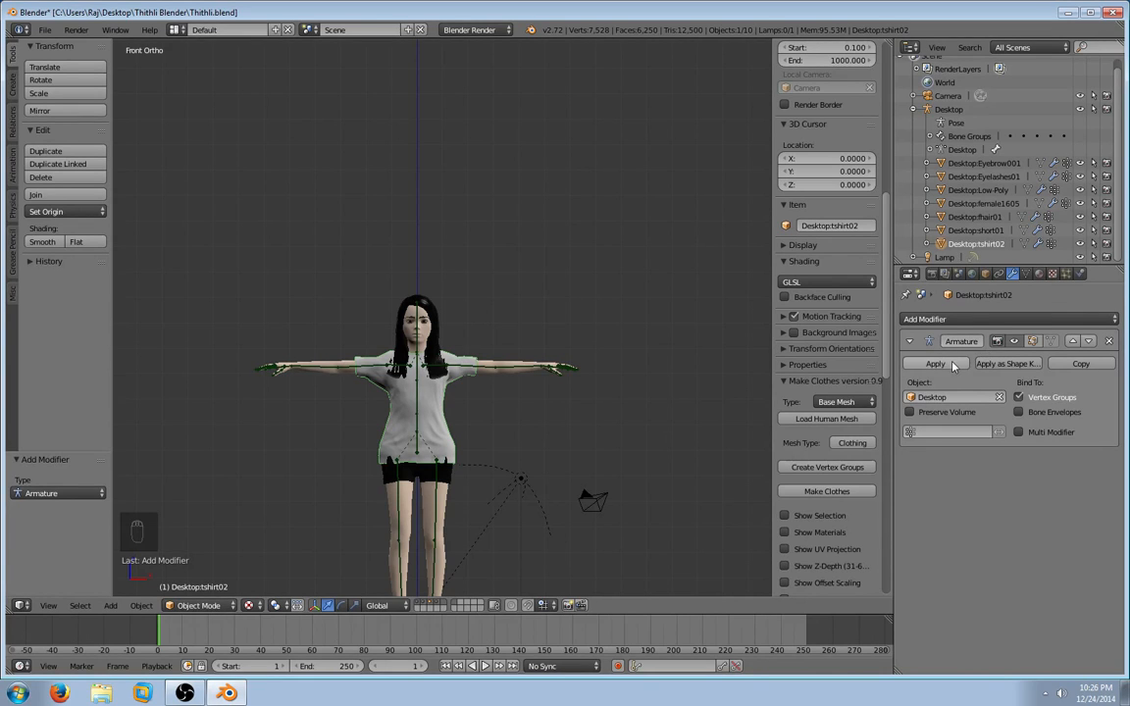
{"action": "left_click", "coordinate": [1007, 364]}
{"action": "left_click", "coordinate": [1024, 273]}
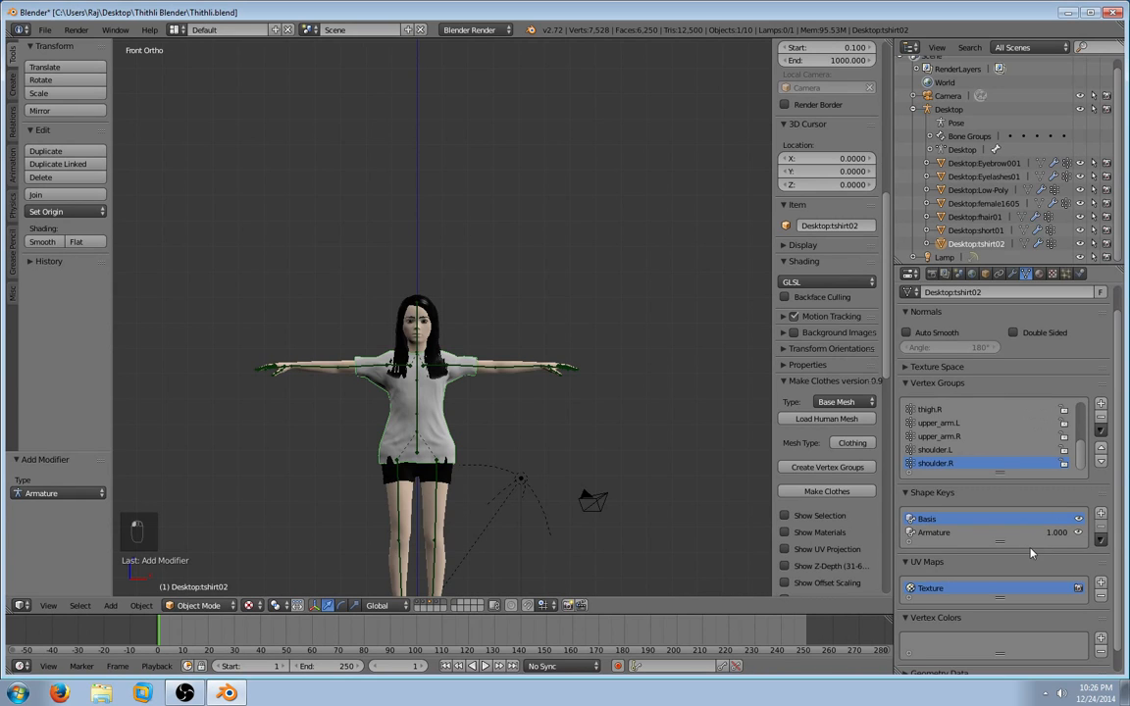
{"action": "left_click", "coordinate": [954, 517]}
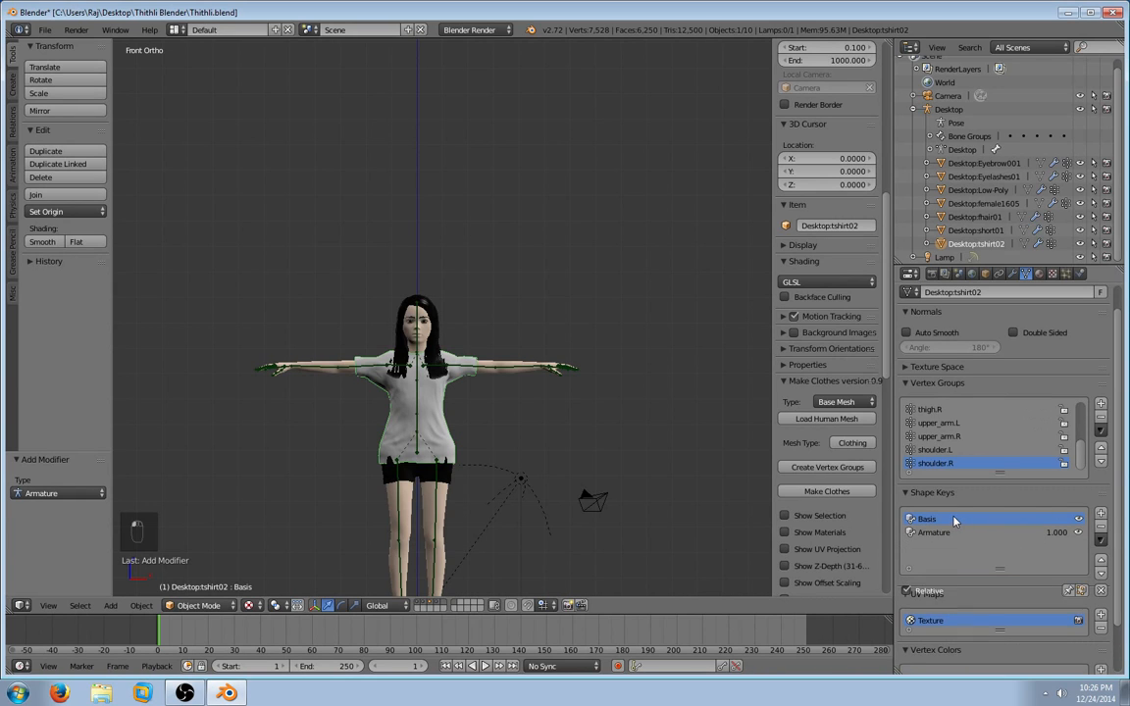
{"action": "left_click", "coordinate": [1100, 527]}
{"action": "left_click", "coordinate": [1100, 527]}
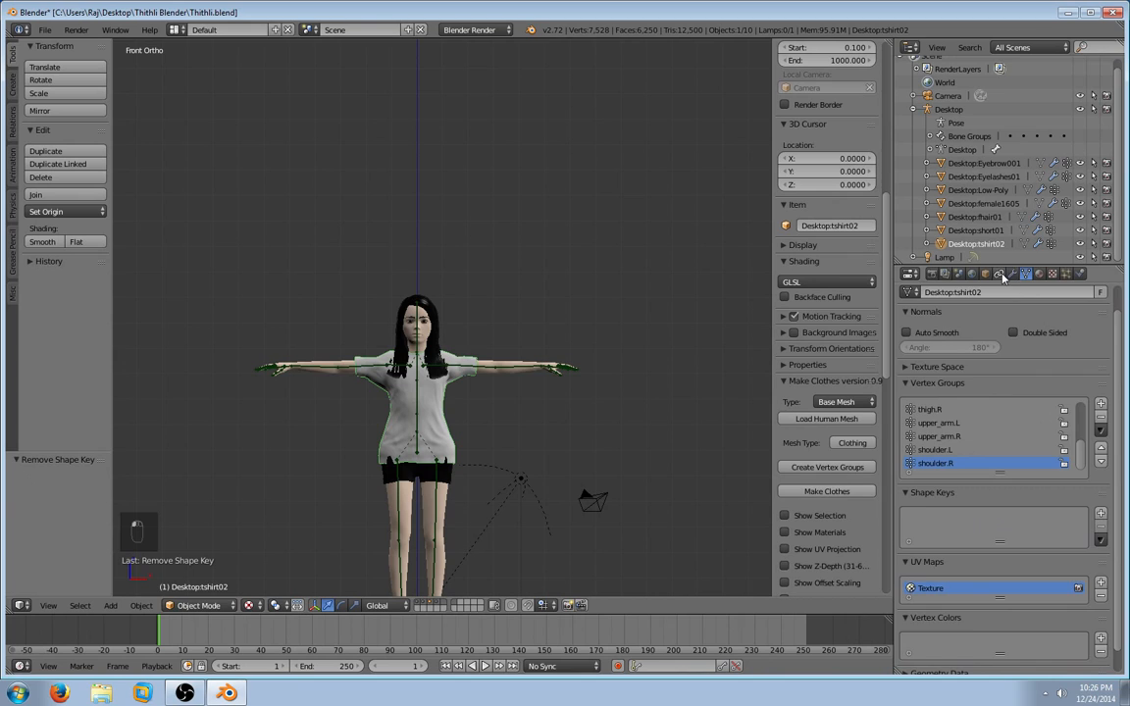
- Apply the Armature modifier on Desktop:tshirt02 and add a new Armature modifier with Desktop as its object
{"action": "left_click", "coordinate": [1012, 273]}
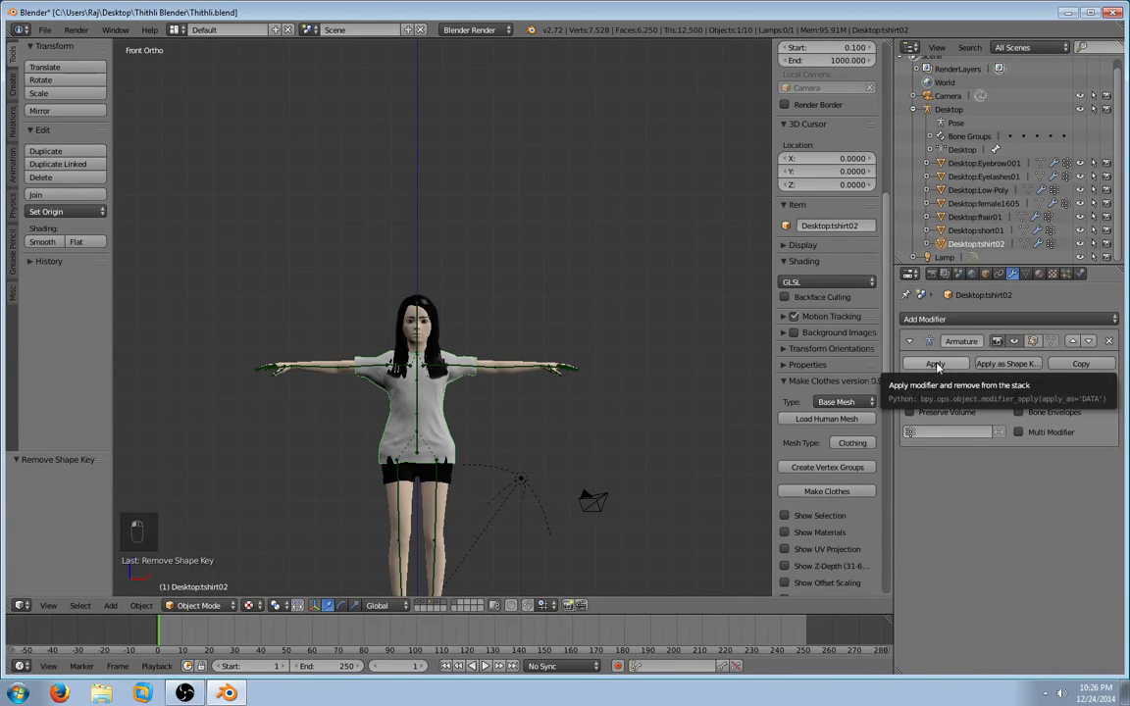
{"action": "left_click", "coordinate": [936, 365]}
{"action": "left_click", "coordinate": [967, 319]}
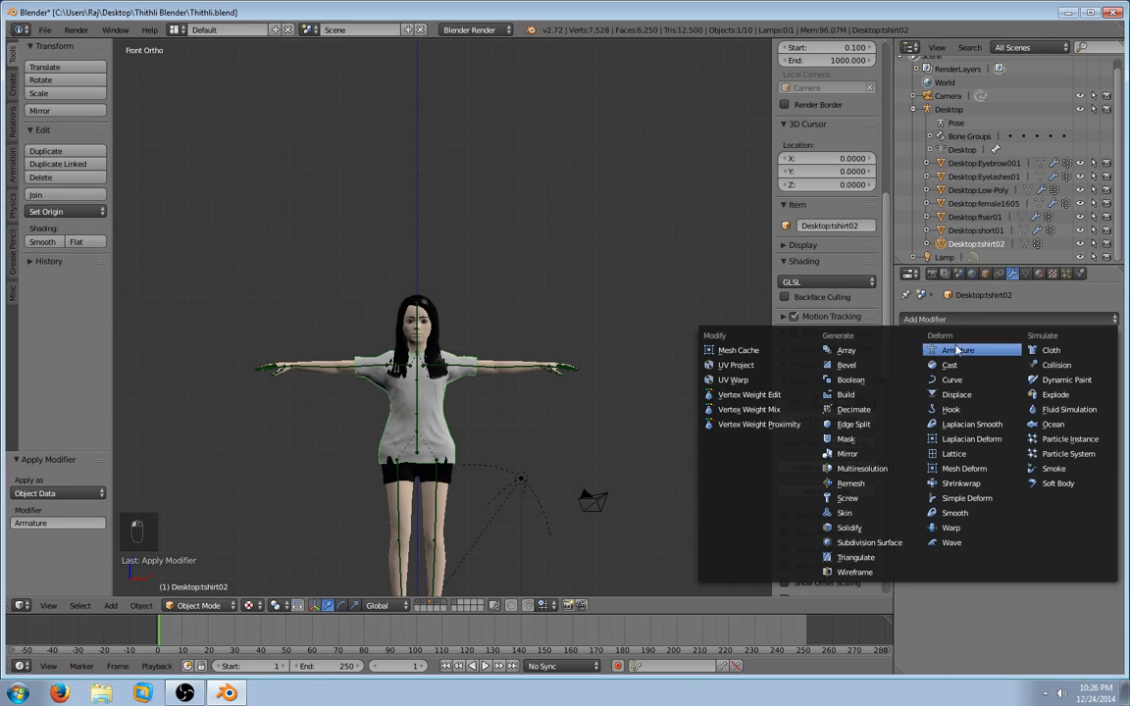
{"action": "left_click", "coordinate": [946, 360]}
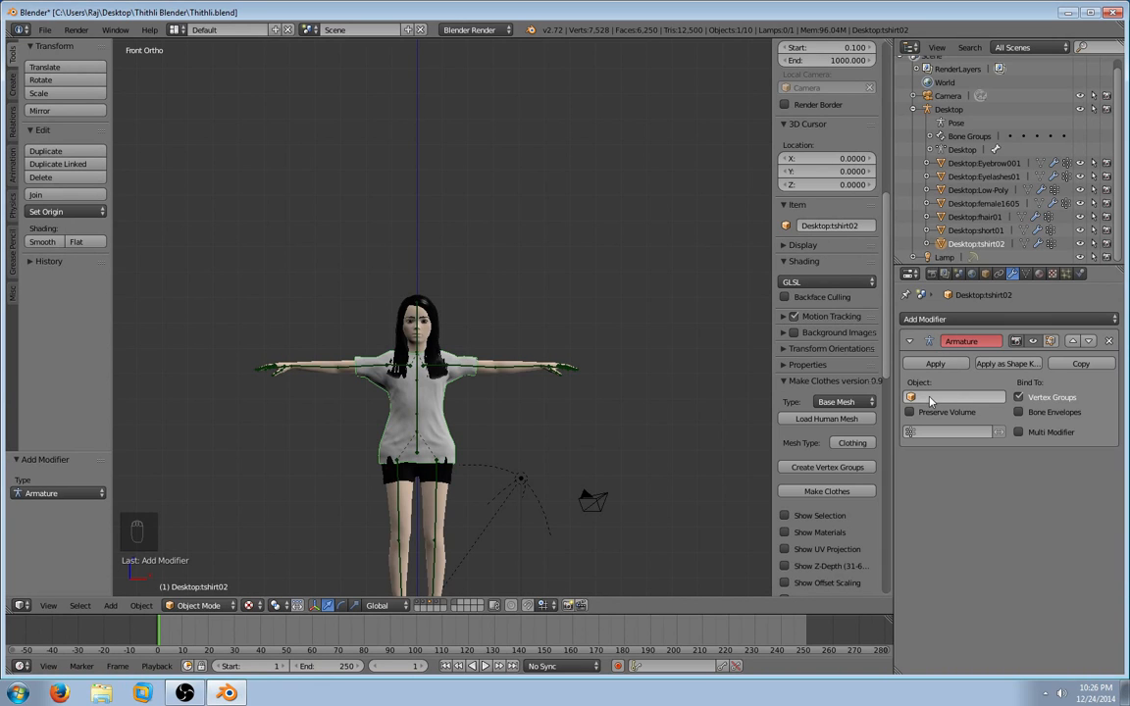
{"action": "left_click", "coordinate": [946, 397]}
{"action": "left_click", "coordinate": [930, 418]}
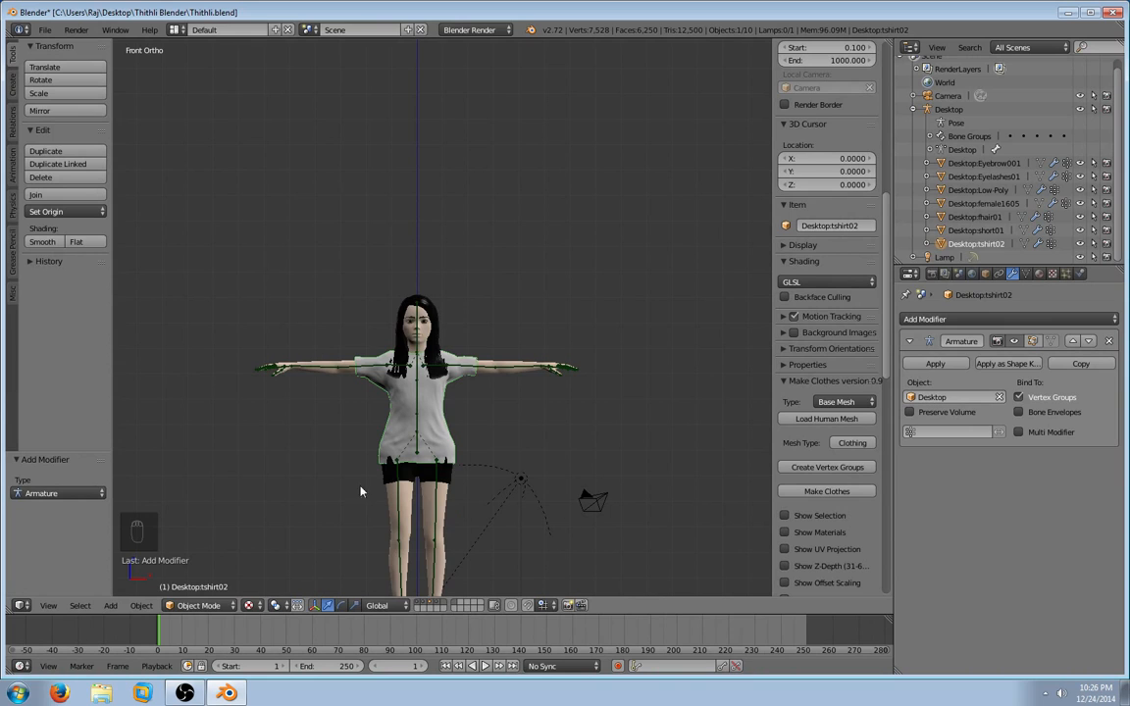
- Save the changes to the Thithli.blend file
{"action": "left_click", "coordinate": [47, 32]}
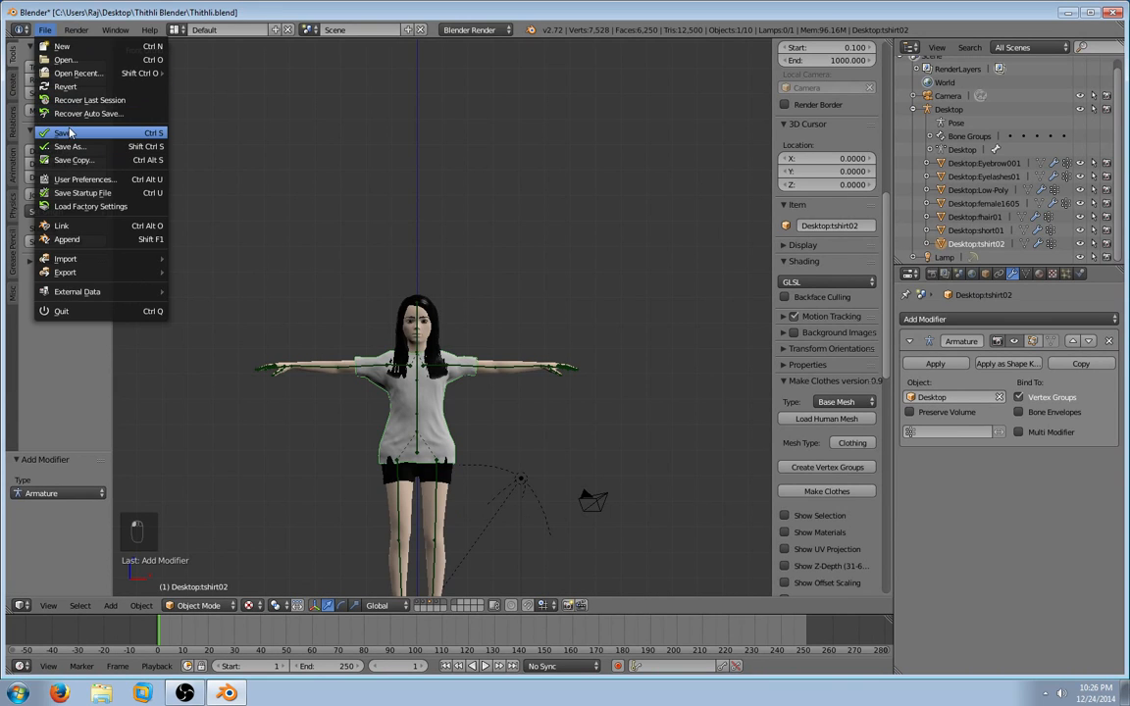